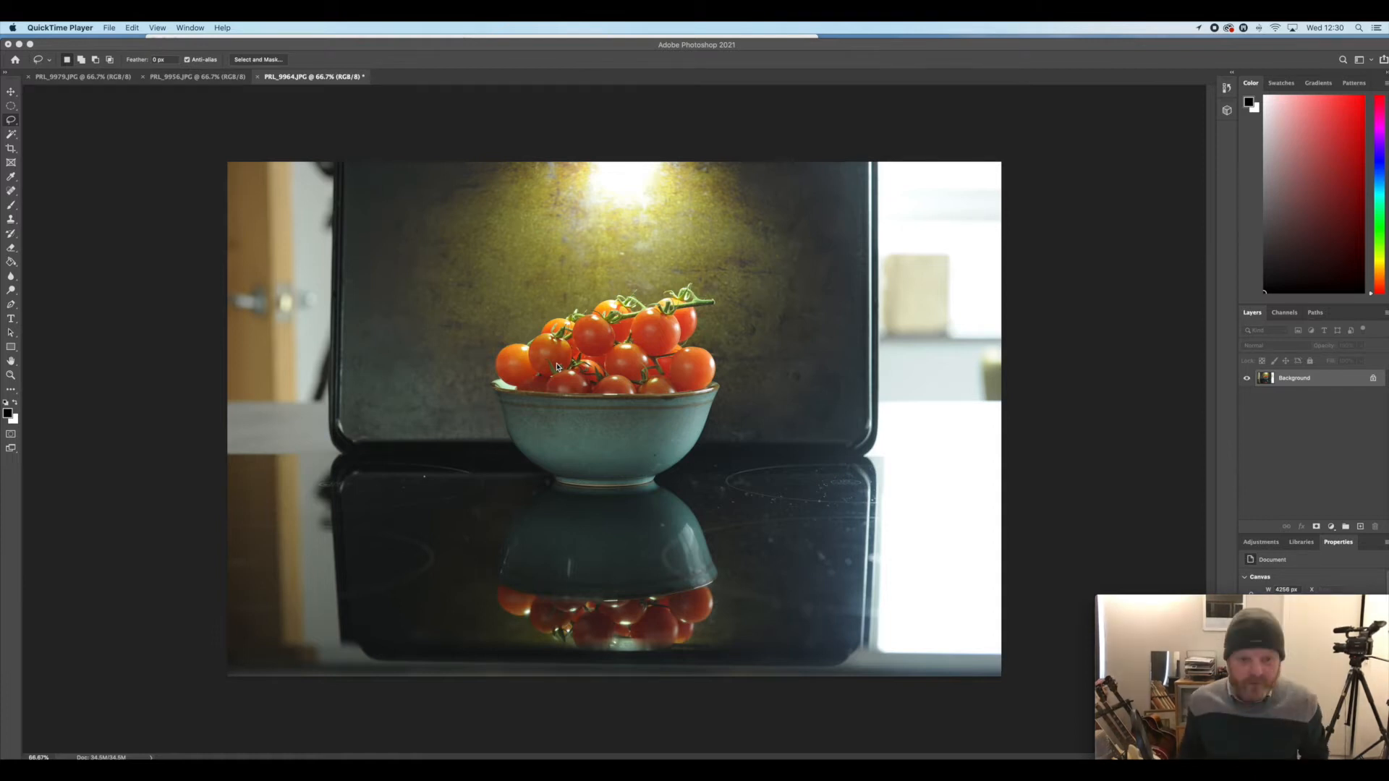
# Darken the tomato photo with Levels, setting the midtone input to 0.77 and raising the black input slightly
pyautogui.click(388, 213)
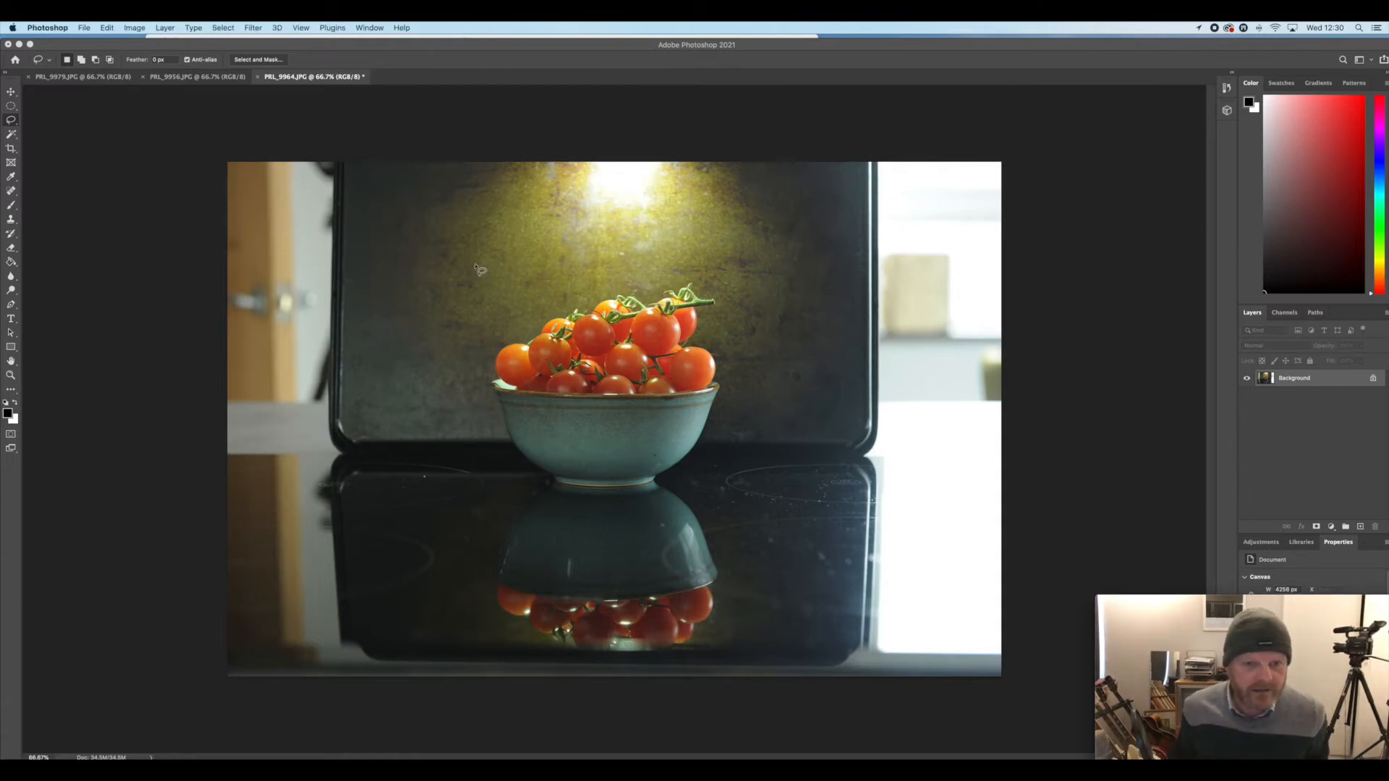
pyautogui.click(145, 30)
pyautogui.moveTo(217, 57)
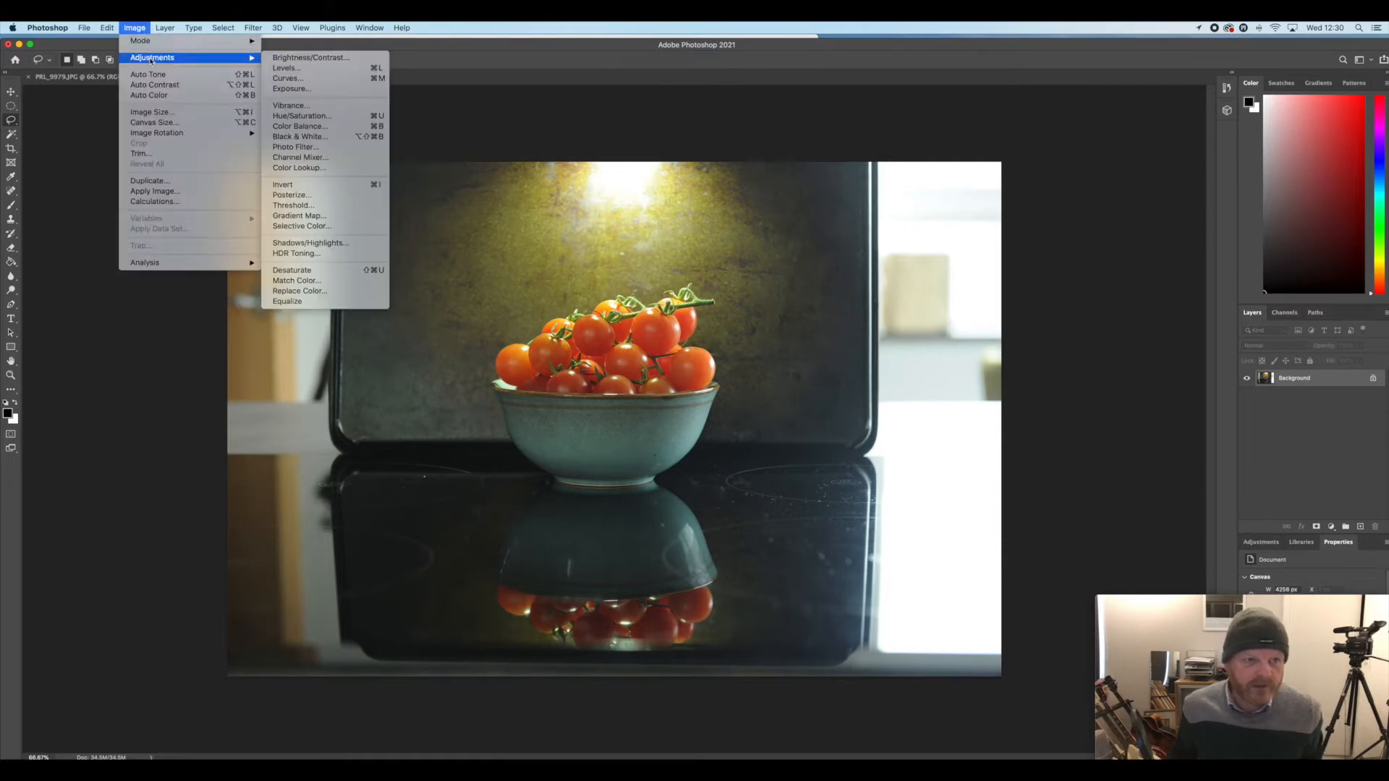
pyautogui.click(296, 68)
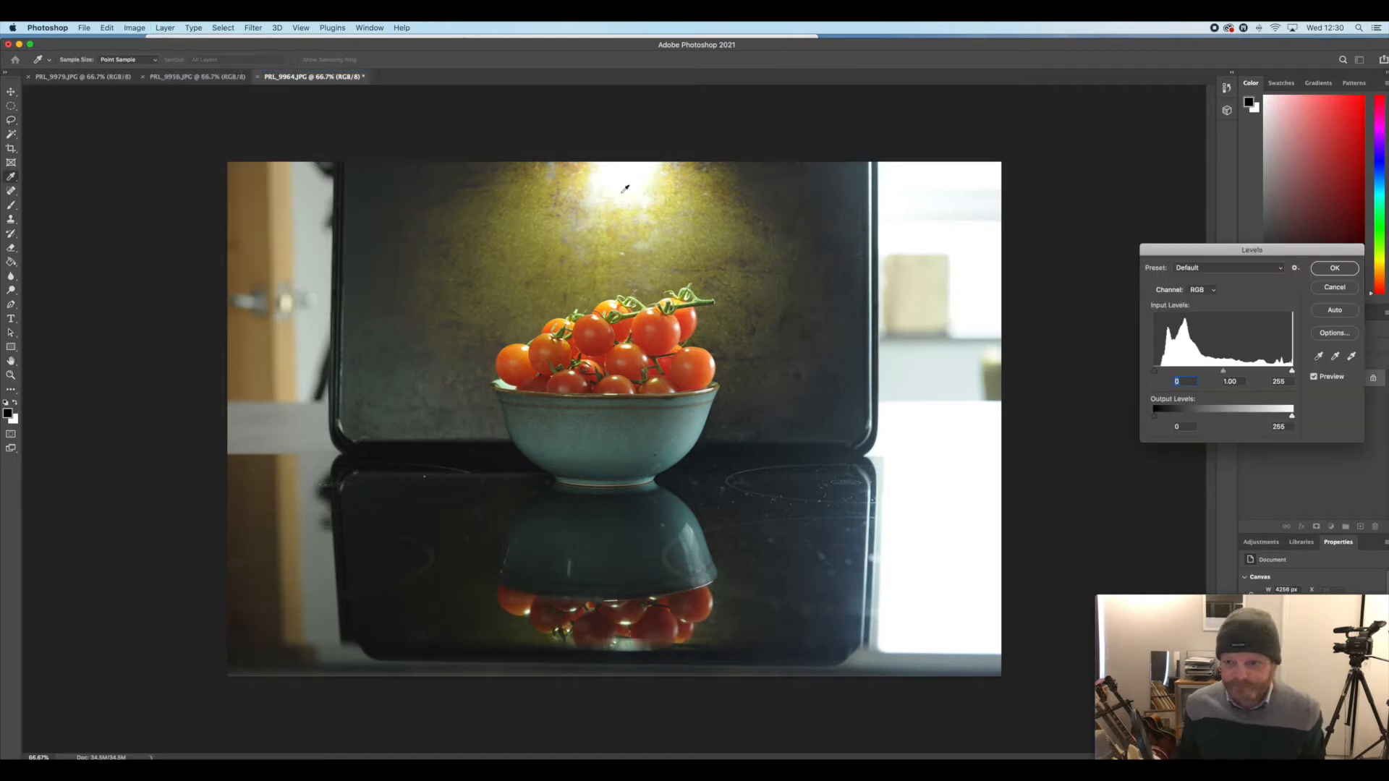
pyautogui.moveTo(1224, 372); pyautogui.dragTo(1234, 372)
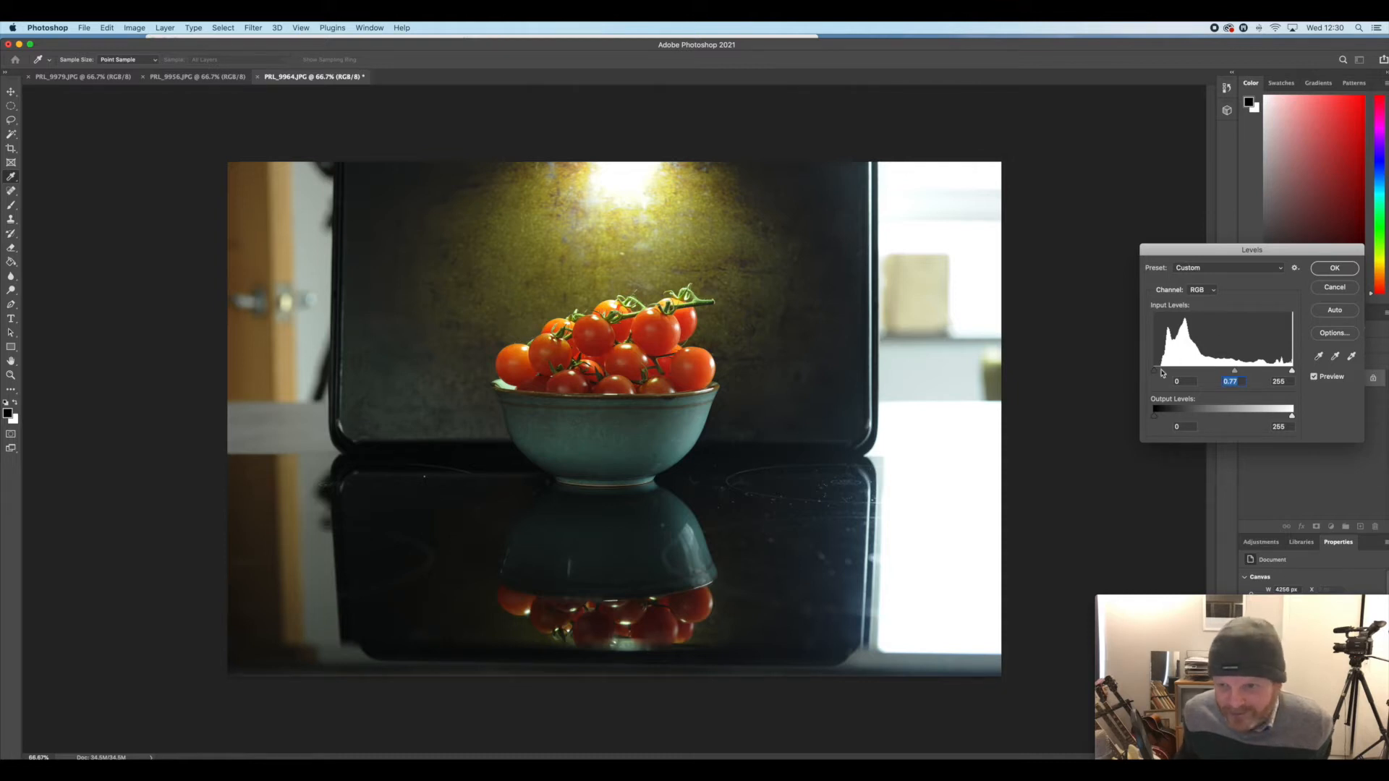
pyautogui.click(1157, 372)
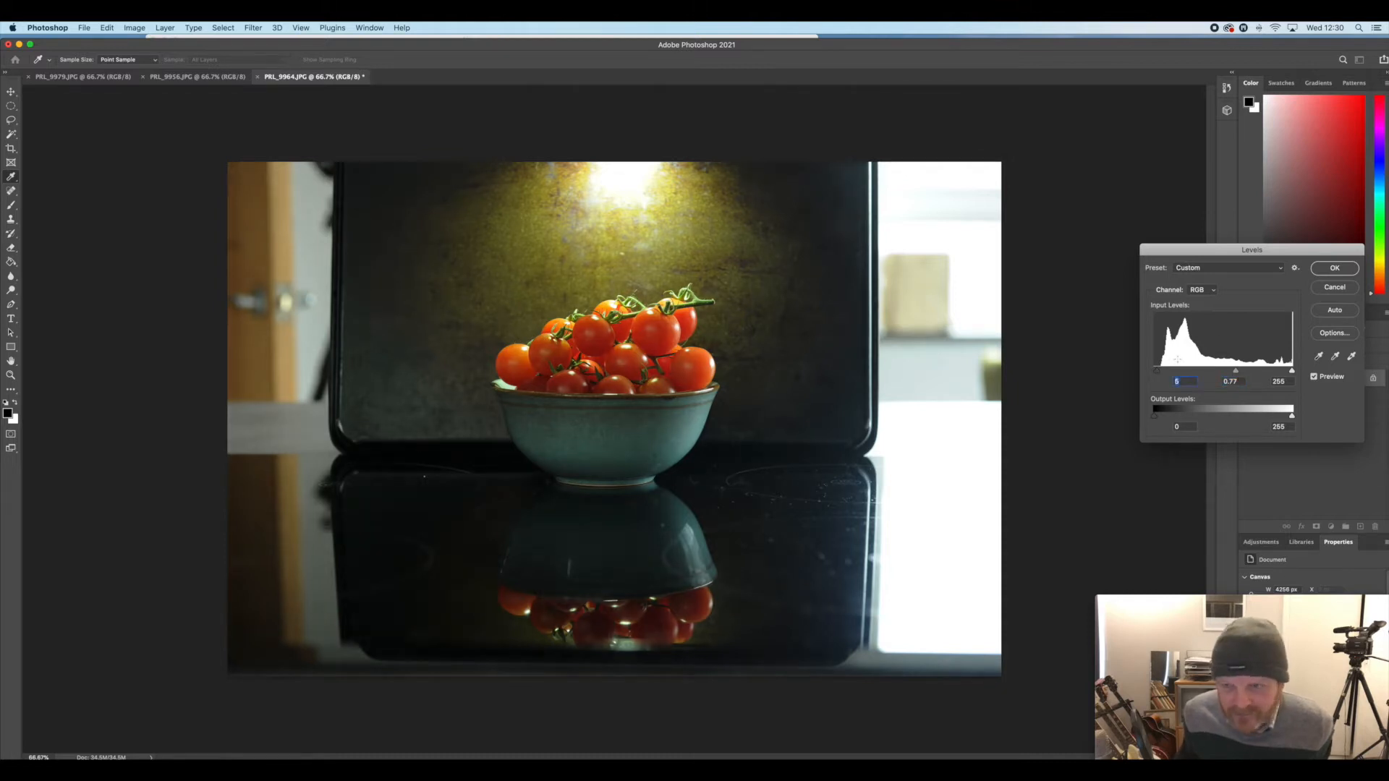
pyautogui.click(1350, 271)
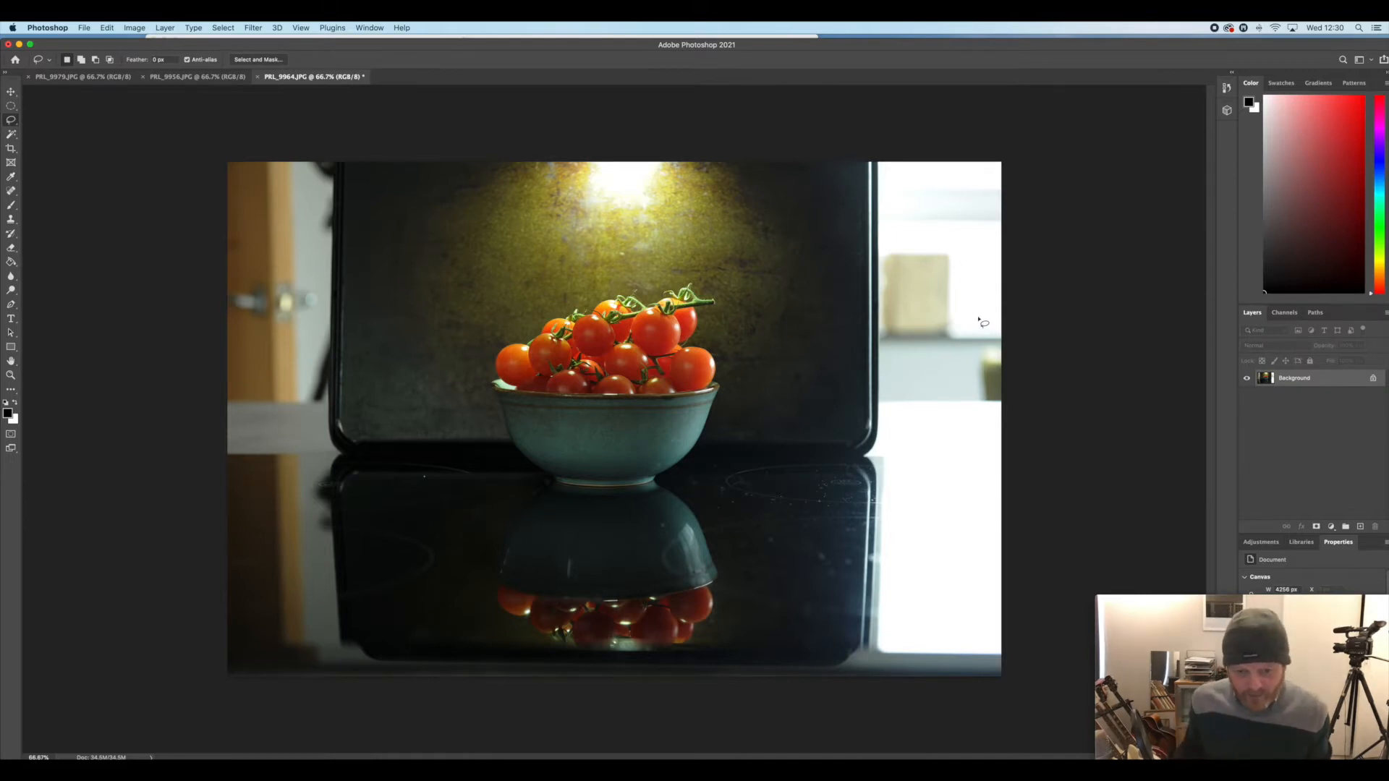
# Crop the photo to a 1:1 square around the bowl and its reflection, leaving out the bright window and door
pyautogui.click(11, 150)
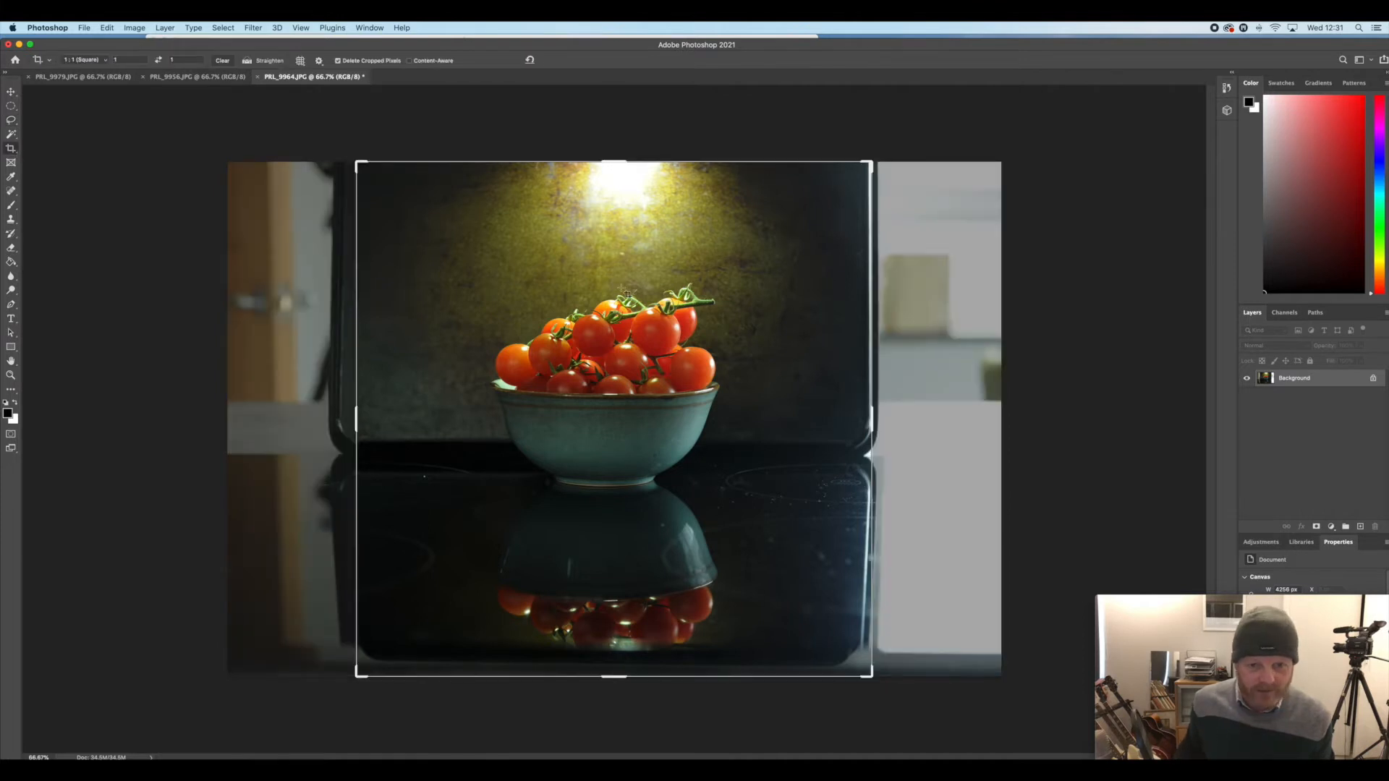
pyautogui.moveTo(870, 165); pyautogui.dragTo(857, 175)
pyautogui.moveTo(855, 656); pyautogui.dragTo(843, 647)
pyautogui.moveTo(384, 646); pyautogui.dragTo(415, 620)
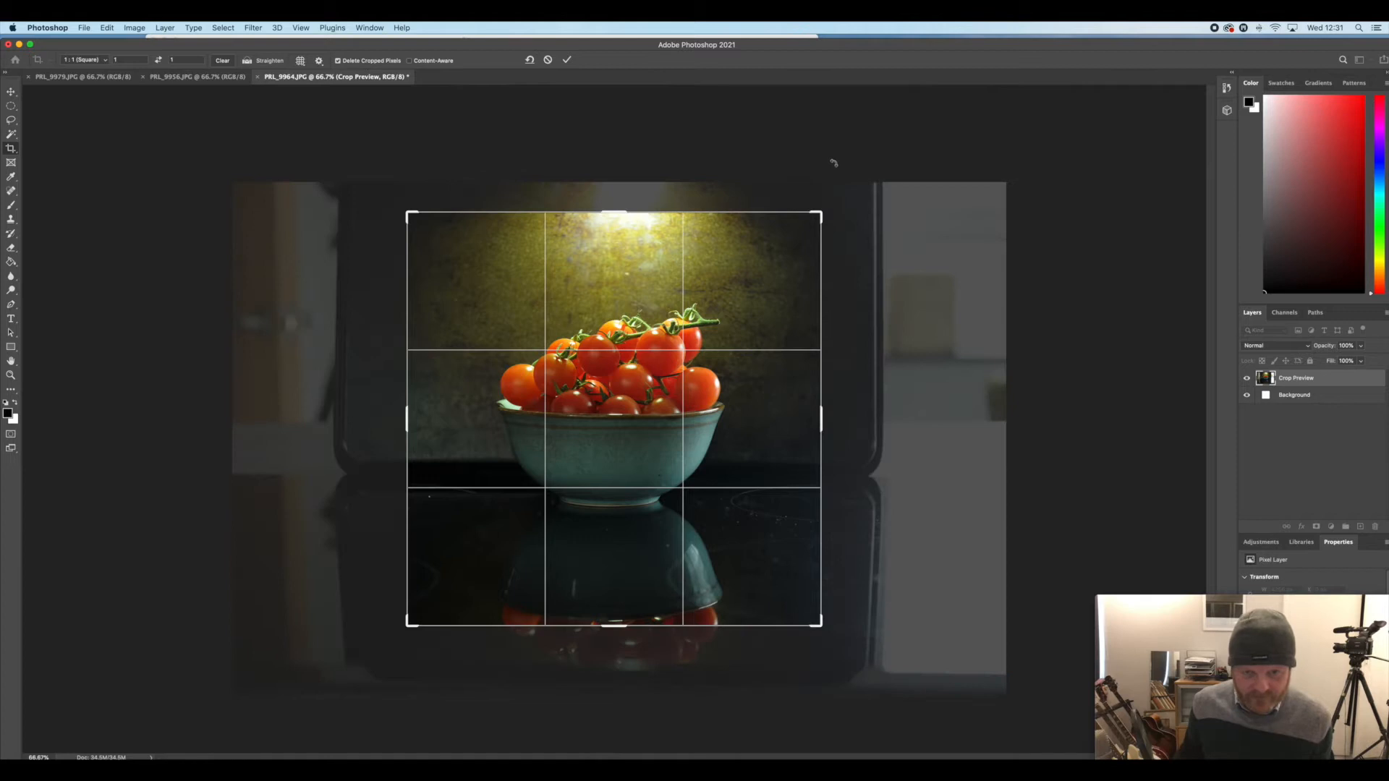
pyautogui.moveTo(825, 189); pyautogui.dragTo(826, 189)
pyautogui.moveTo(692, 366); pyautogui.dragTo(693, 331)
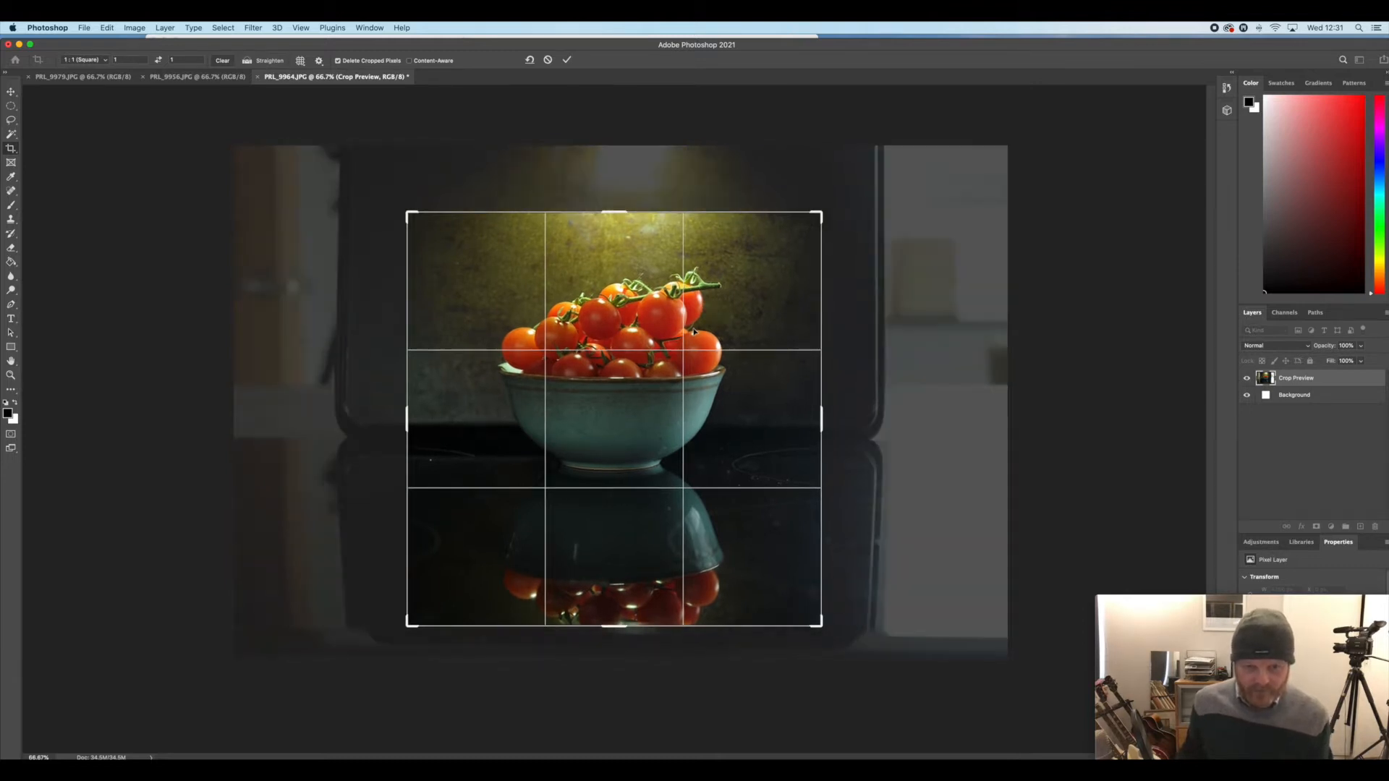
pyautogui.press('Return')
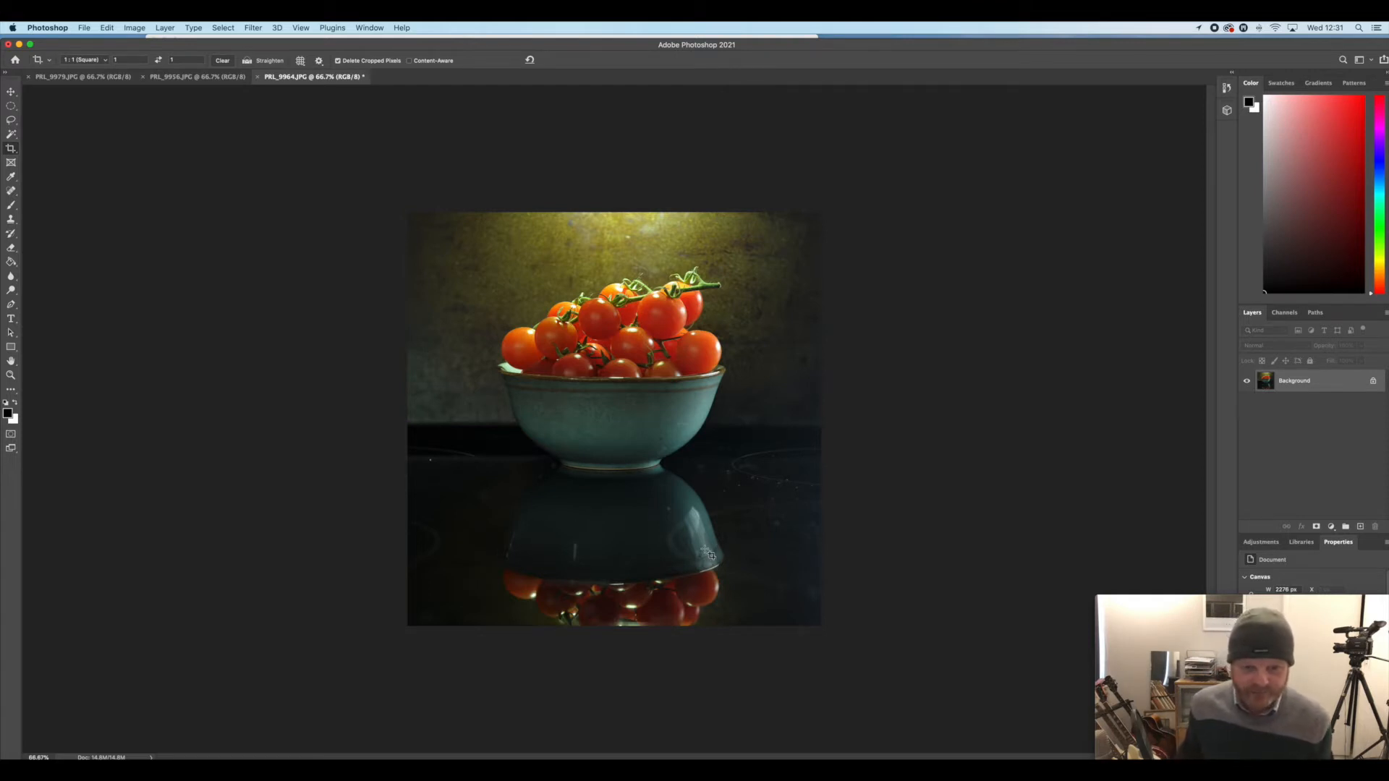
pyautogui.press('l')
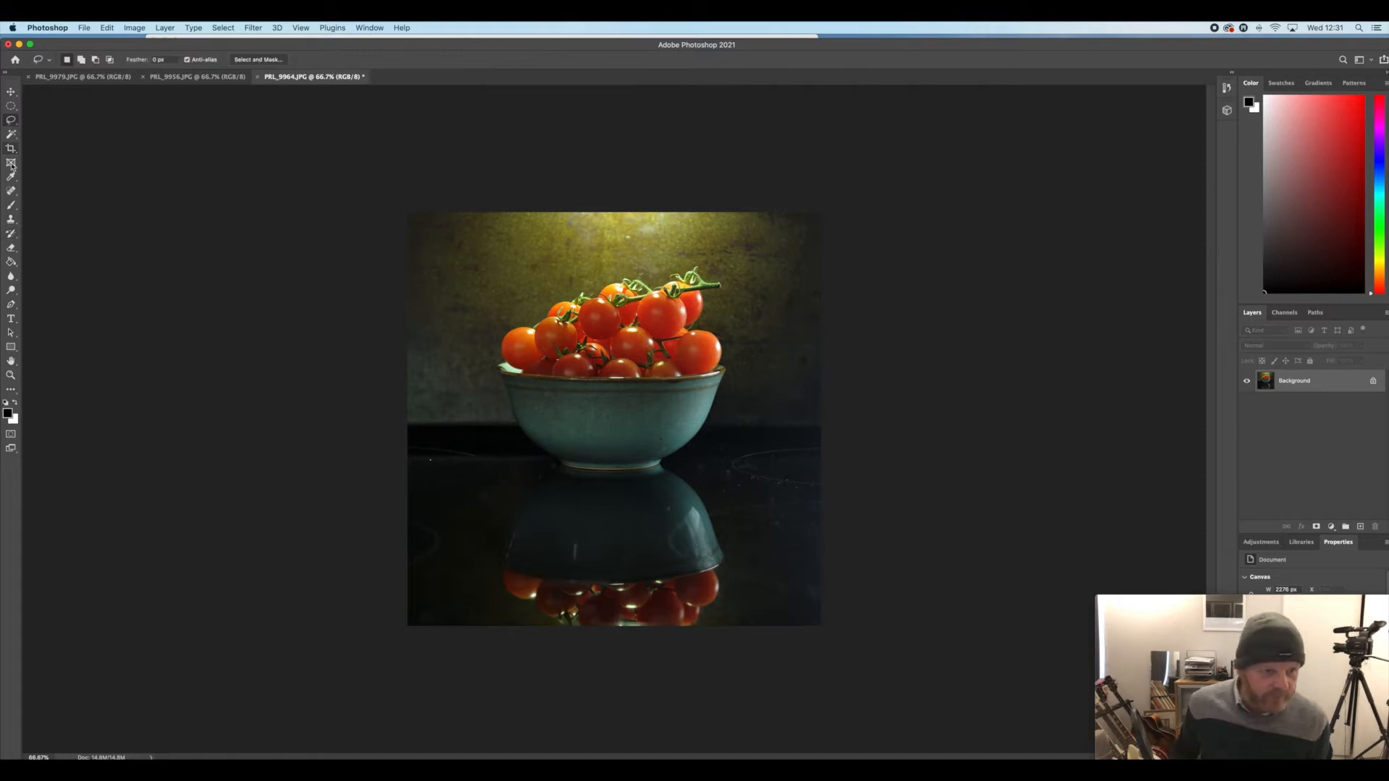
# Clone out the ring marks and specks on the black surface beside the bowl and the streak in its reflection
pyautogui.click(11, 220)
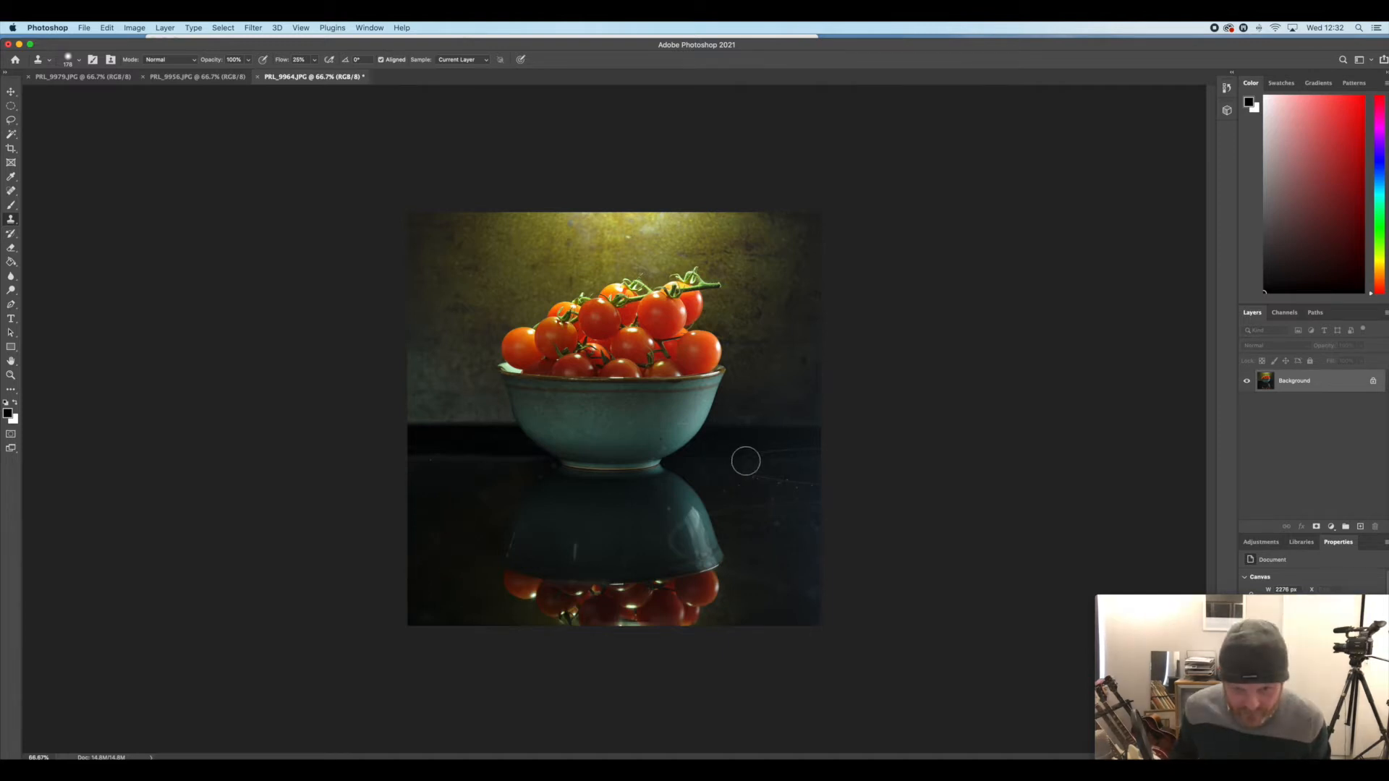
pyautogui.moveTo(747, 446)
pyautogui.mouseDown()
pyautogui.moveTo(729, 483)
pyautogui.moveTo(799, 480)
pyautogui.moveTo(720, 478)
pyautogui.moveTo(822, 480)
pyautogui.moveTo(778, 524)
pyautogui.moveTo(810, 505)
pyautogui.moveTo(726, 509)
pyautogui.mouseUp()
pyautogui.keyDown('alt'); pyautogui.click(736, 593); pyautogui.keyUp('alt')
pyautogui.moveTo(765, 564); pyautogui.dragTo(813, 596)
pyautogui.keyDown('alt'); pyautogui.click(601, 554); pyautogui.keyUp('alt')
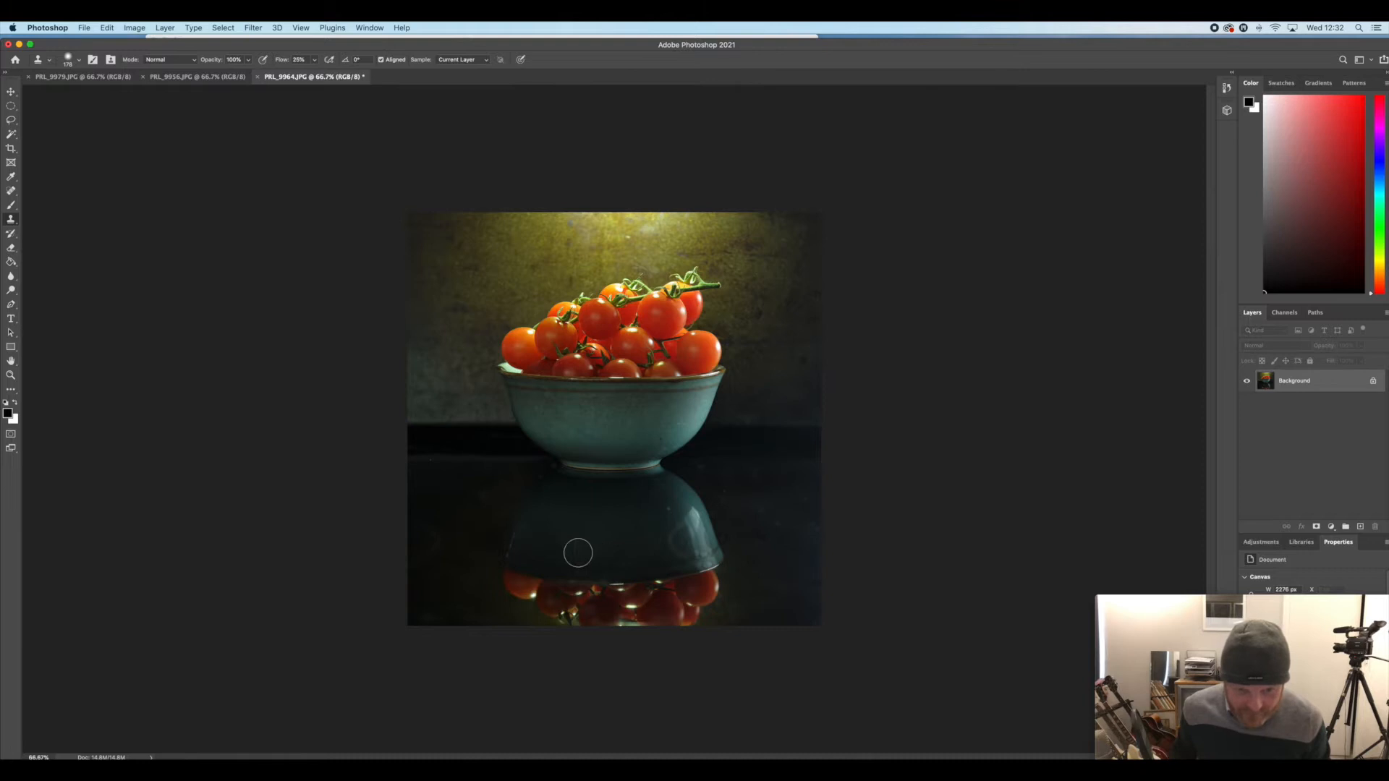
# Set the Clone Stamp flow to 100% and clean the remaining marks on the black surface on both sides of the bowl
pyautogui.moveTo(315, 61); pyautogui.dragTo(376, 81)
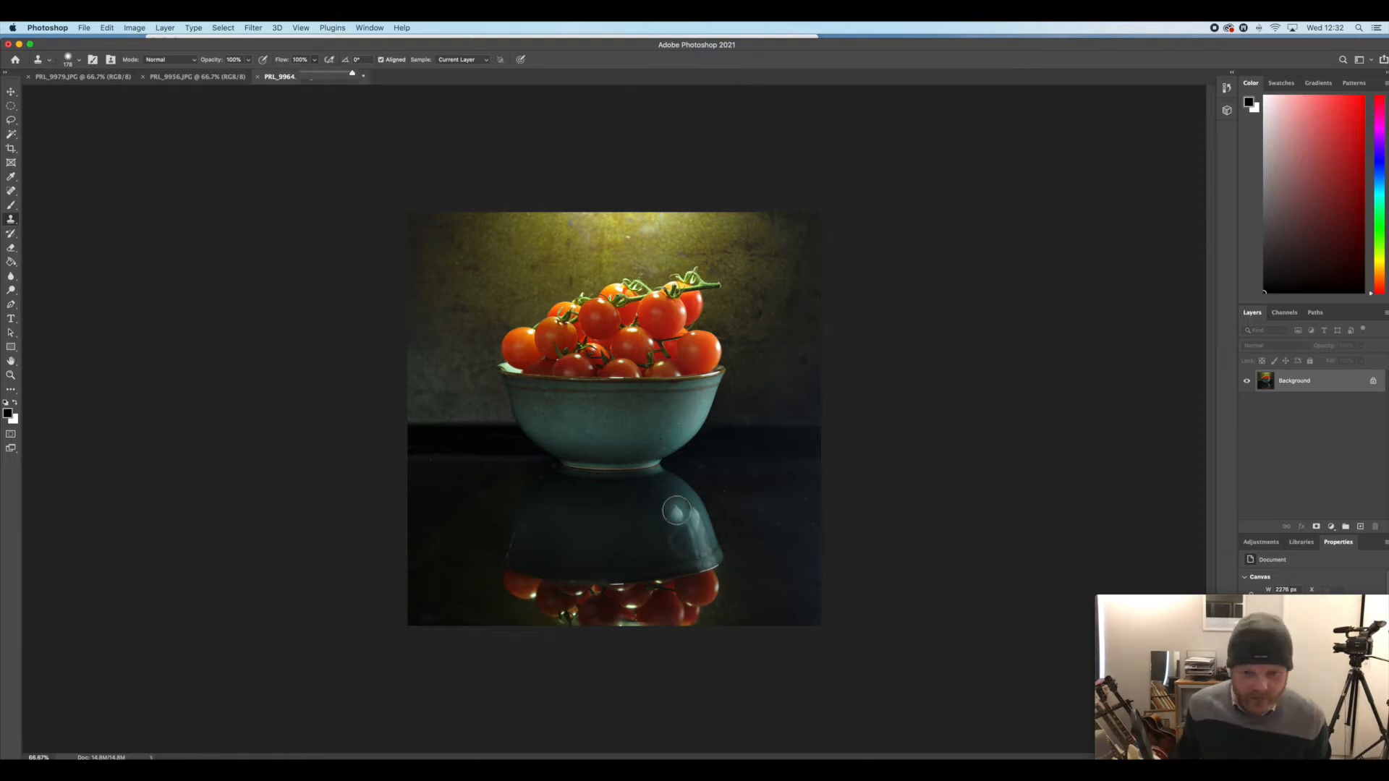
pyautogui.keyDown('alt'); pyautogui.click(645, 511); pyautogui.keyUp('alt')
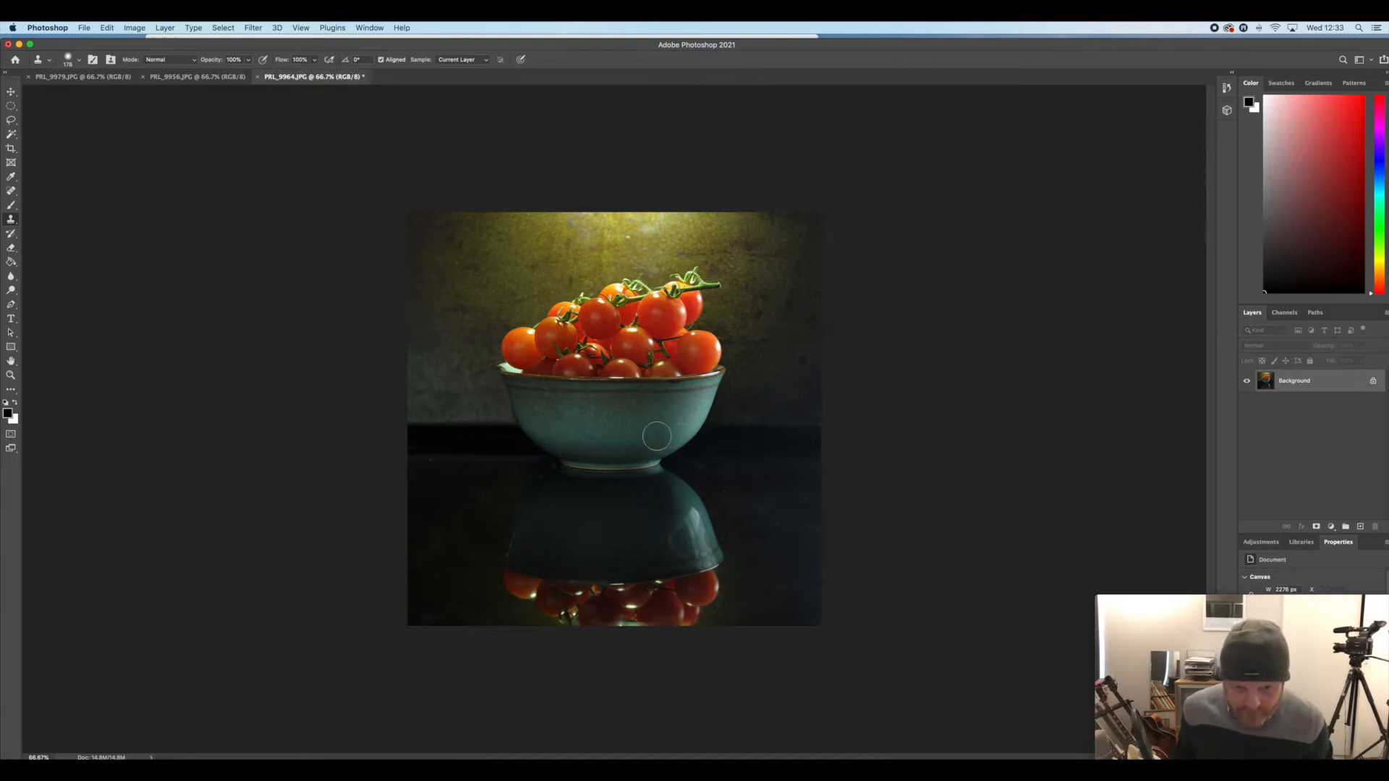
pyautogui.moveTo(441, 457); pyautogui.dragTo(422, 458)
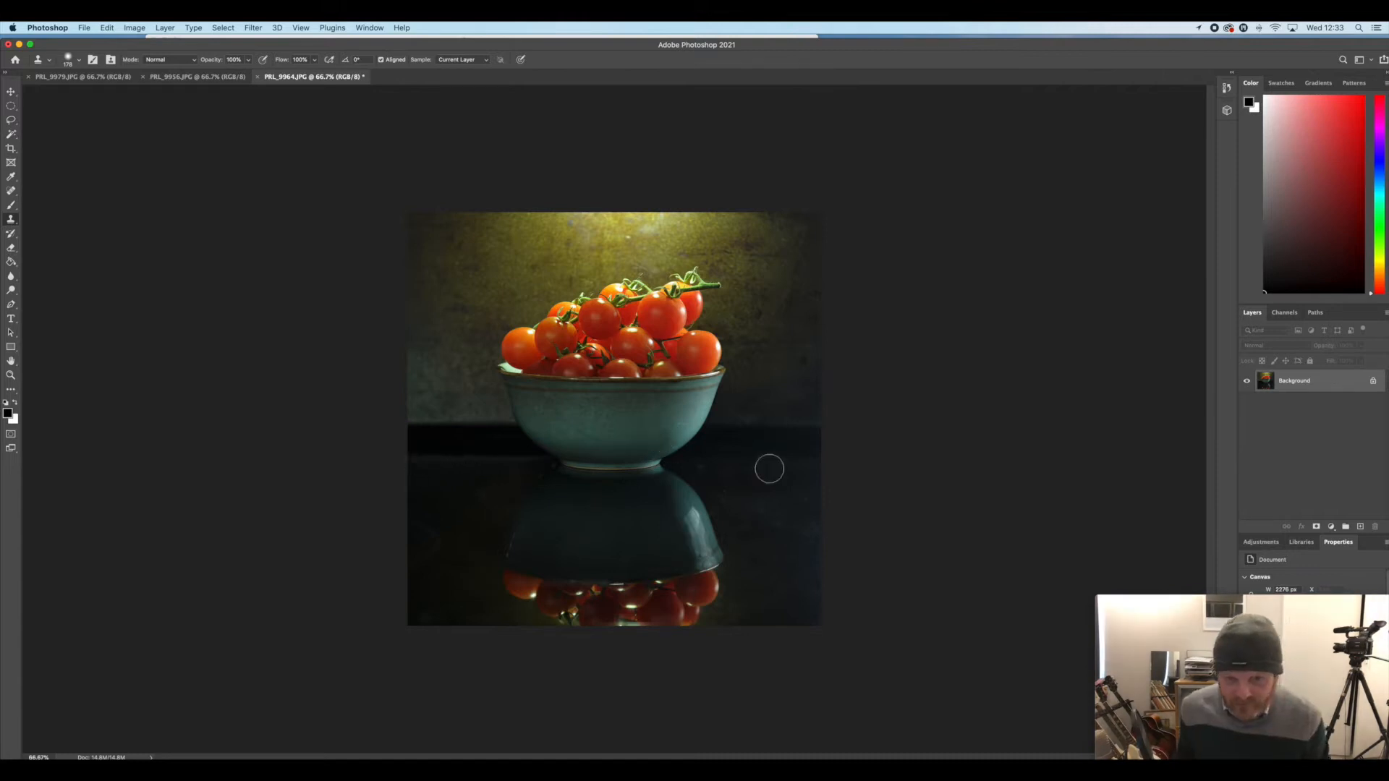
pyautogui.keyDown('alt'); pyautogui.click(759, 449); pyautogui.keyUp('alt')
pyautogui.click(723, 452)
# Lasso the backdrop above the table edge around the tomatoes and bowl, and feather the selection by 100 pixels
pyautogui.press('l')
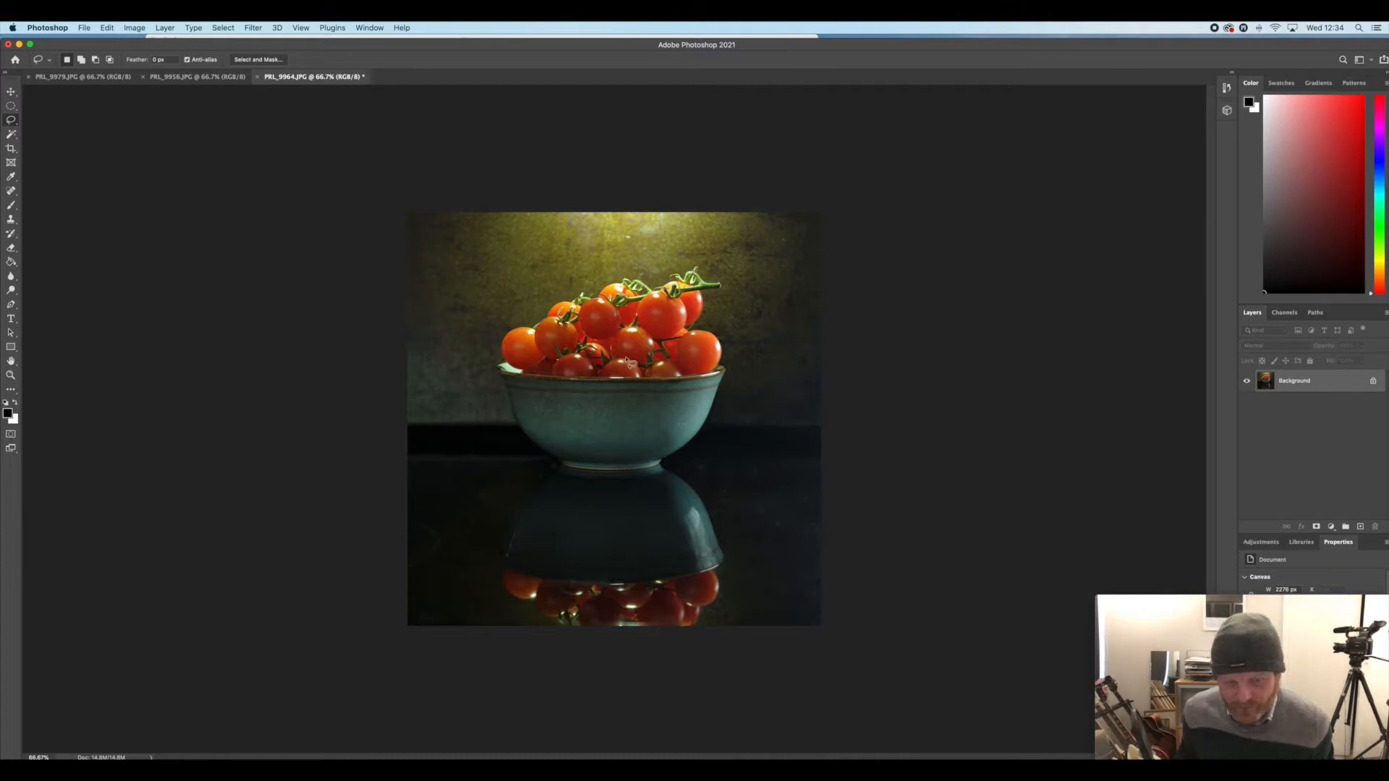
pyautogui.moveTo(826, 426)
pyautogui.mouseDown()
pyautogui.moveTo(710, 428)
pyautogui.moveTo(726, 344)
pyautogui.moveTo(699, 332)
pyautogui.moveTo(726, 286)
pyautogui.moveTo(687, 263)
pyautogui.moveTo(697, 272)
pyautogui.moveTo(625, 269)
pyautogui.moveTo(499, 335)
pyautogui.moveTo(507, 425)
pyautogui.moveTo(386, 425)
pyautogui.moveTo(370, 326)
pyautogui.moveTo(375, 181)
pyautogui.moveTo(818, 175)
pyautogui.moveTo(856, 201)
pyautogui.moveTo(860, 421)
pyautogui.mouseUp()
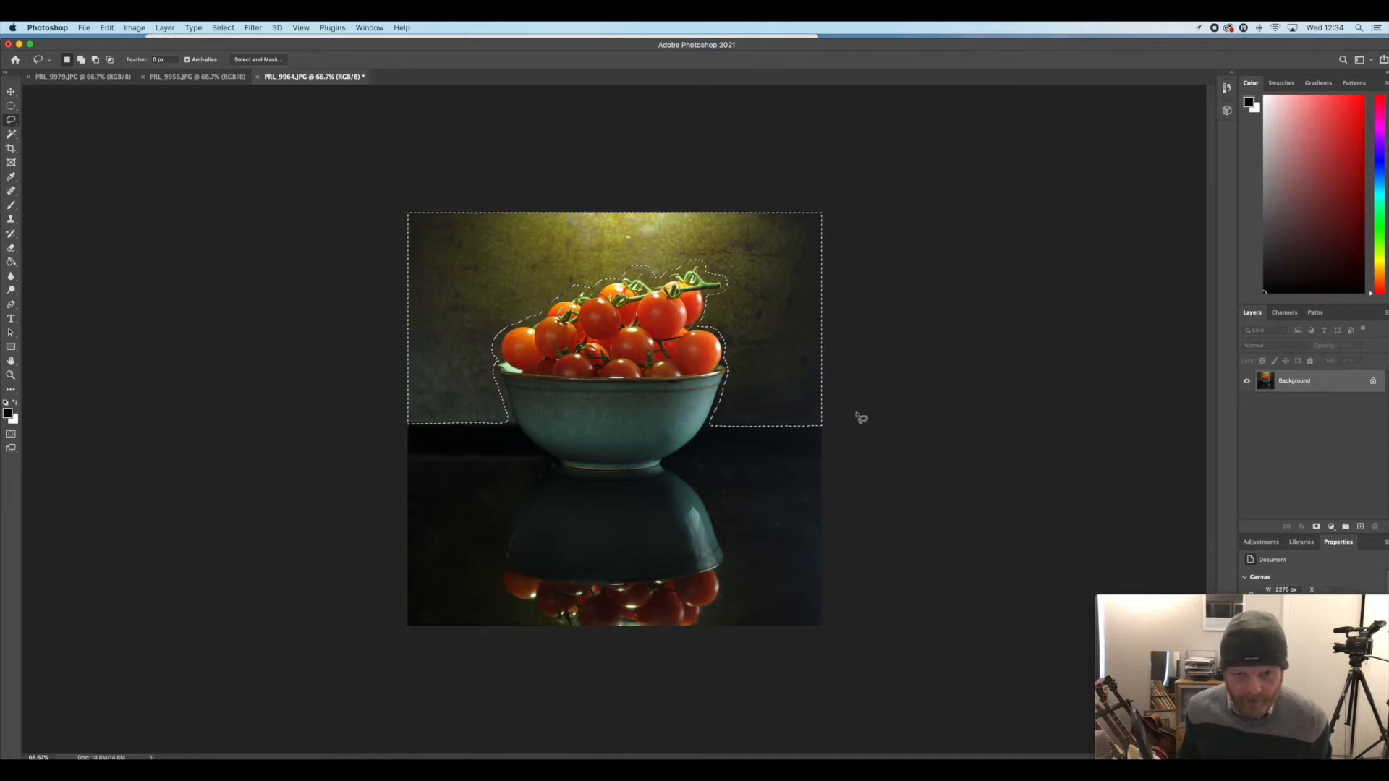
pyautogui.click(224, 28)
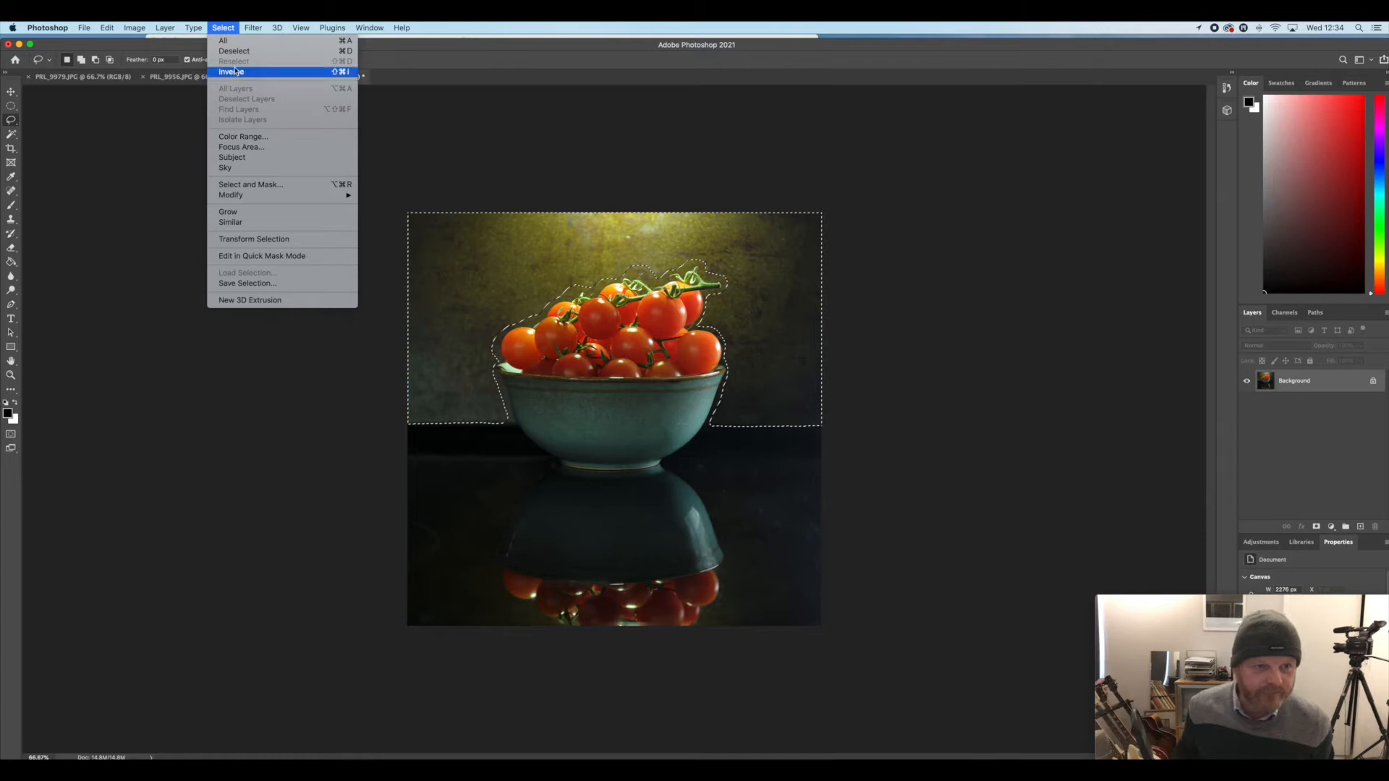
pyautogui.moveTo(304, 194)
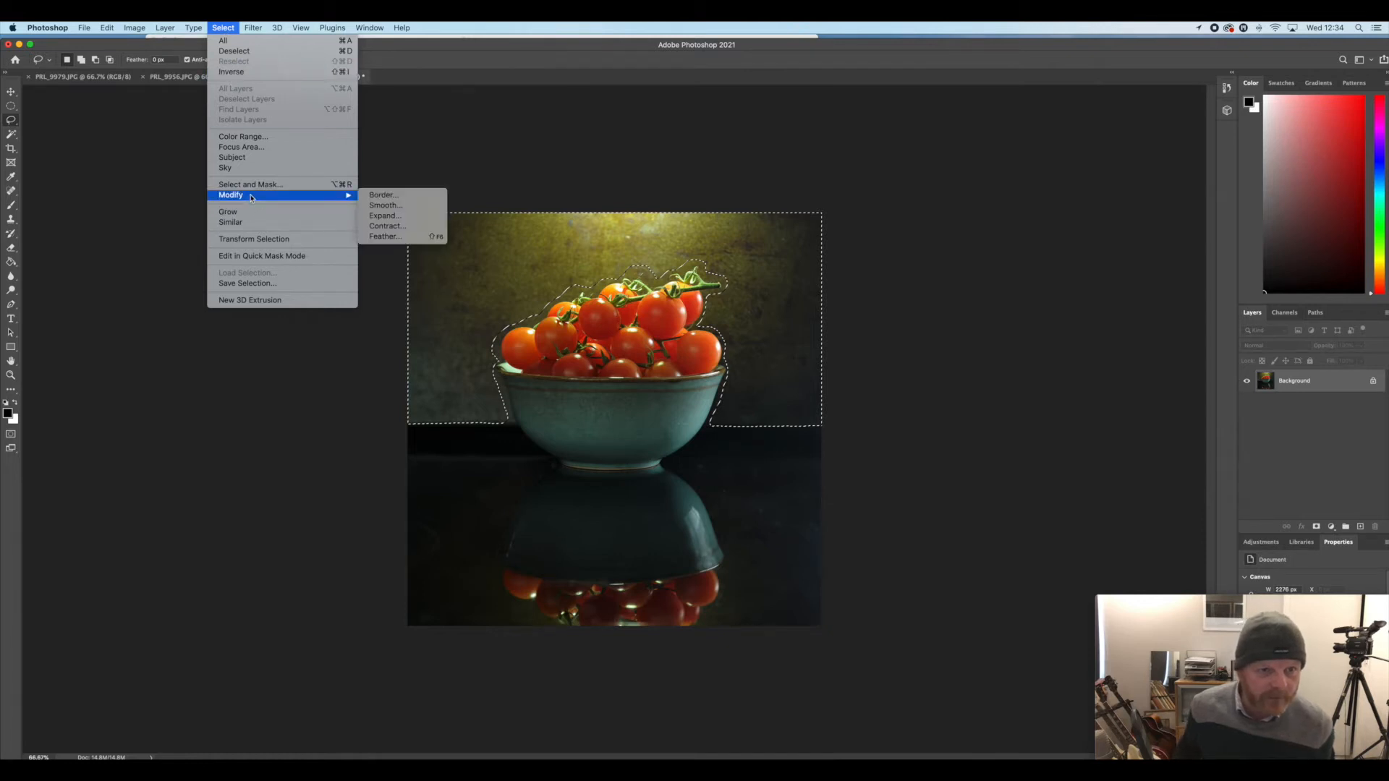
pyautogui.click(412, 238)
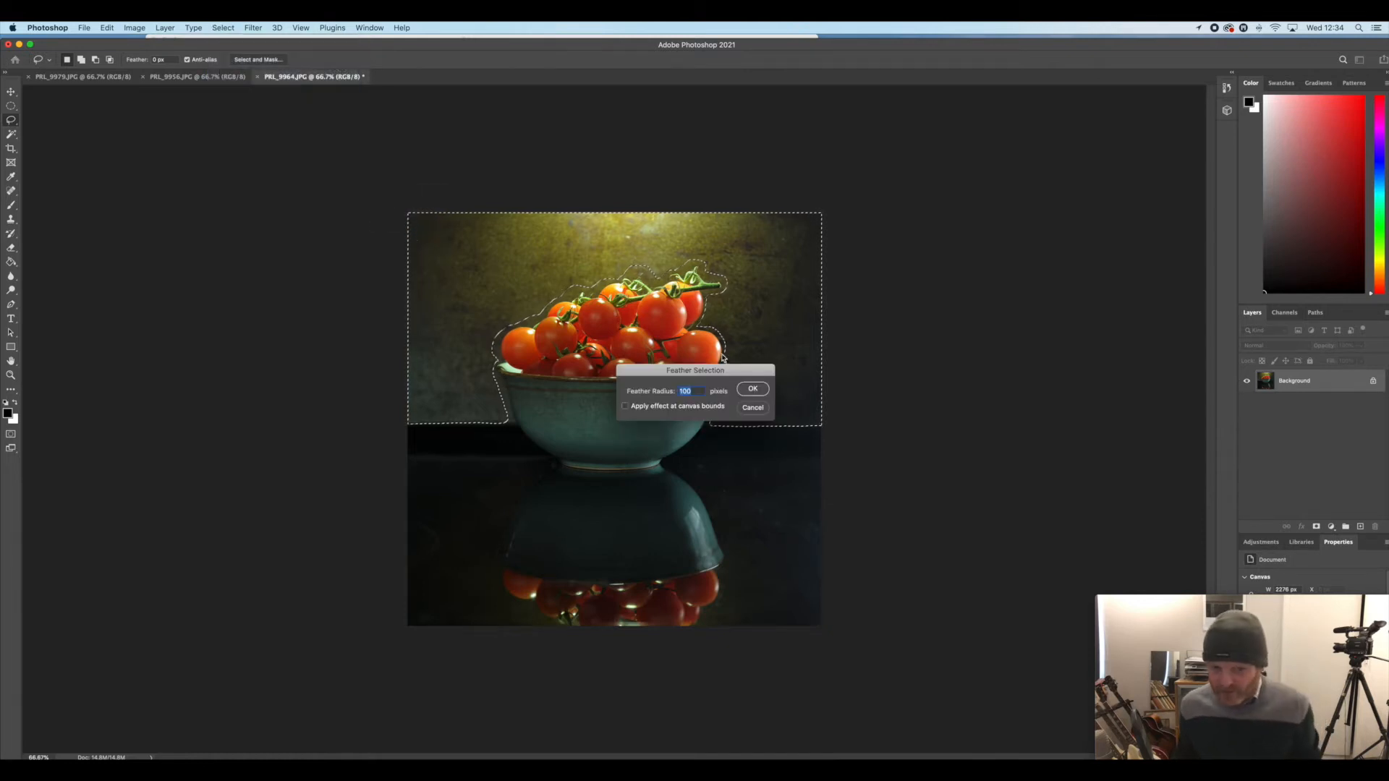
pyautogui.click(752, 389)
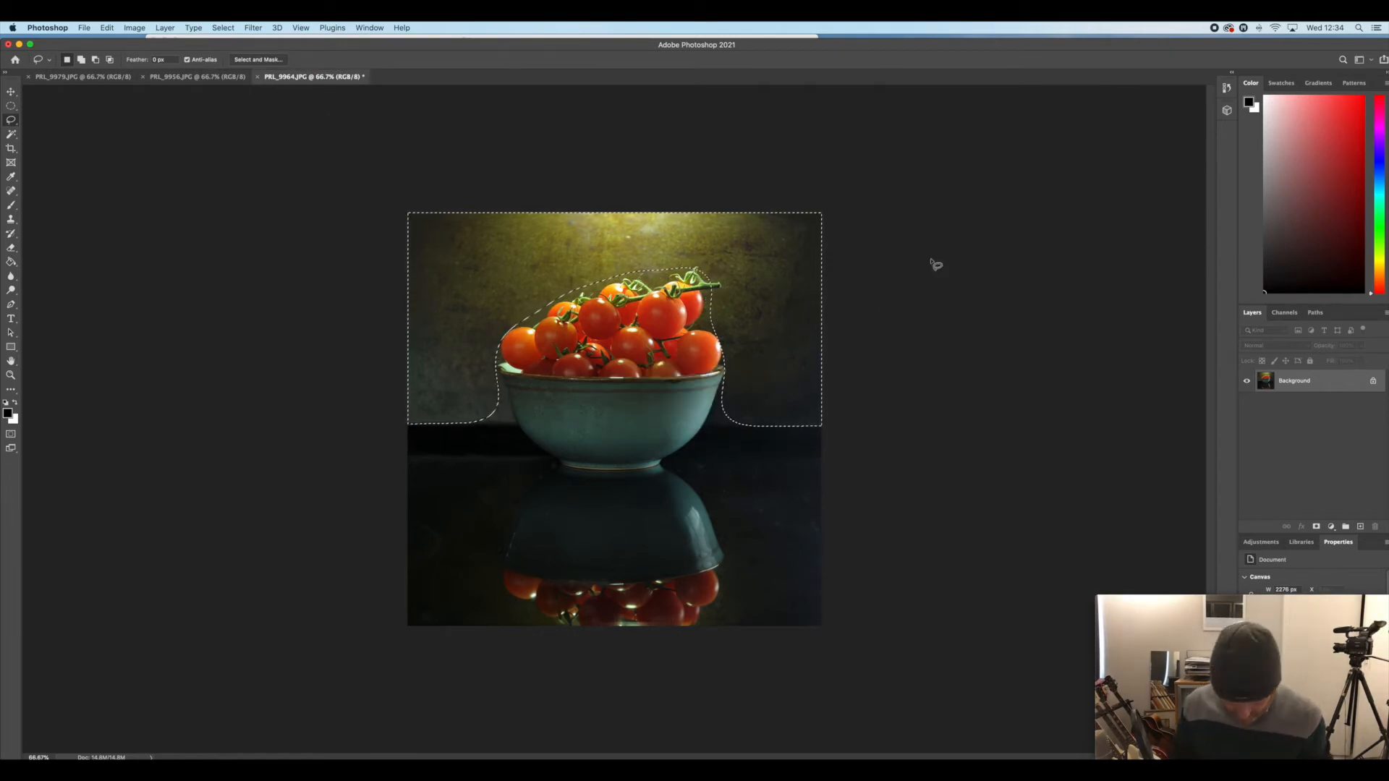
# Hide the selection outline and darken the backdrop with Levels, setting the midtone input to 0.77
pyautogui.press('super+d')
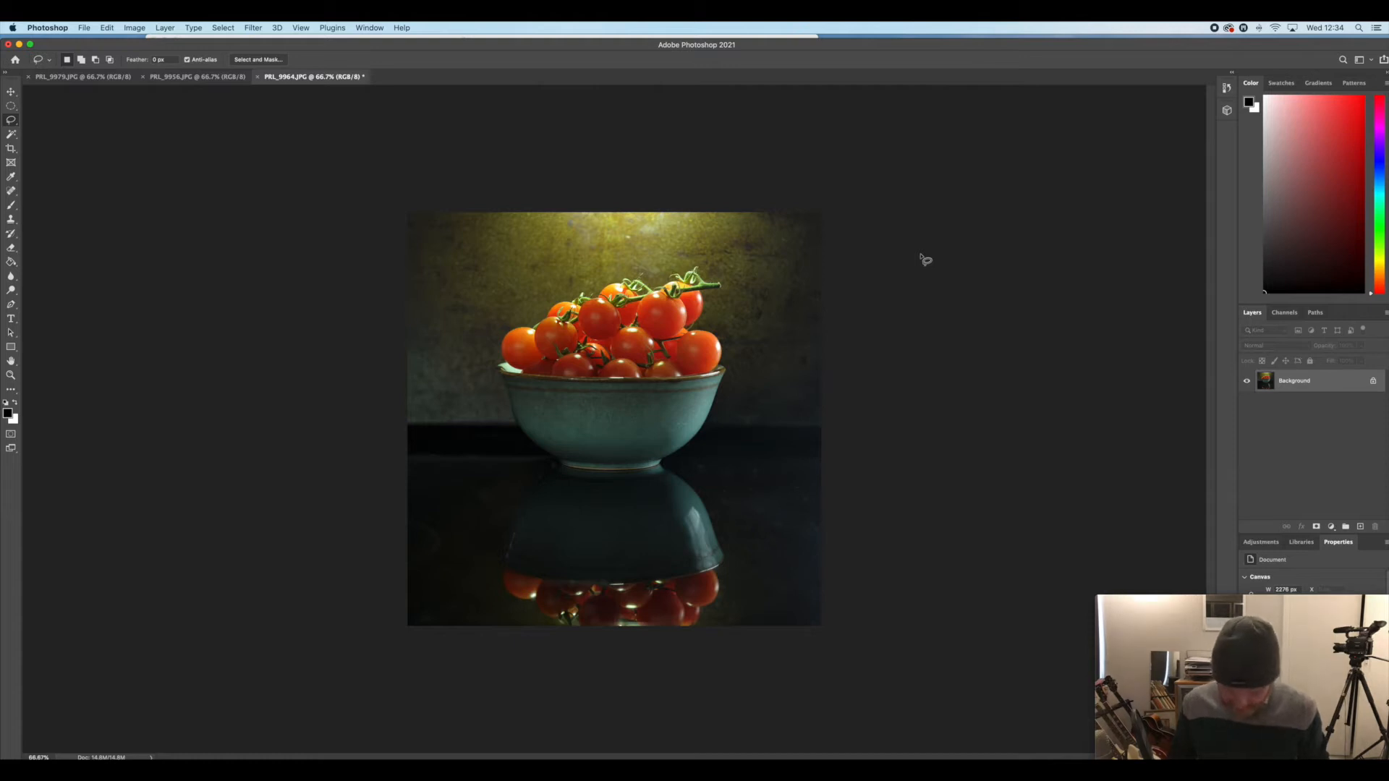
pyautogui.hotkey('ctrl', 'l')
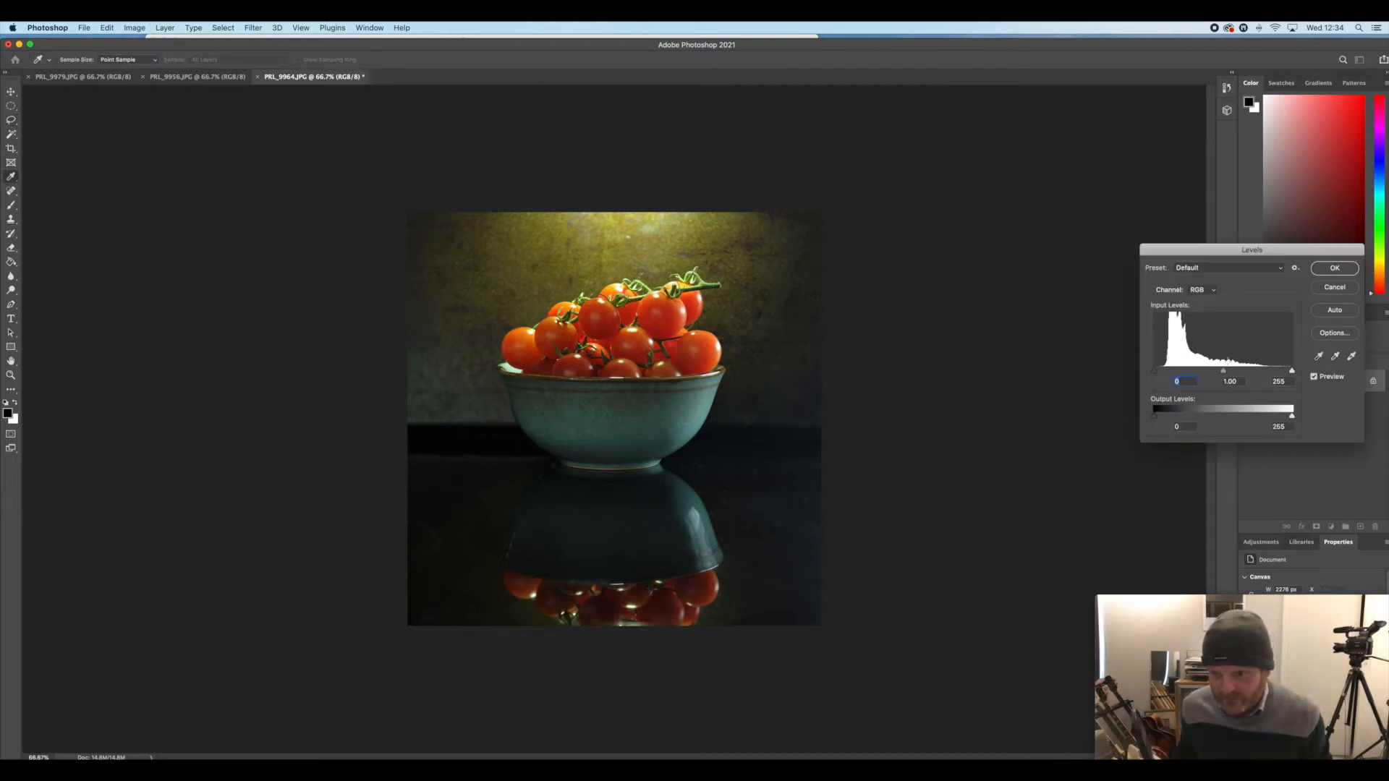
pyautogui.moveTo(1223, 370); pyautogui.dragTo(1232, 372)
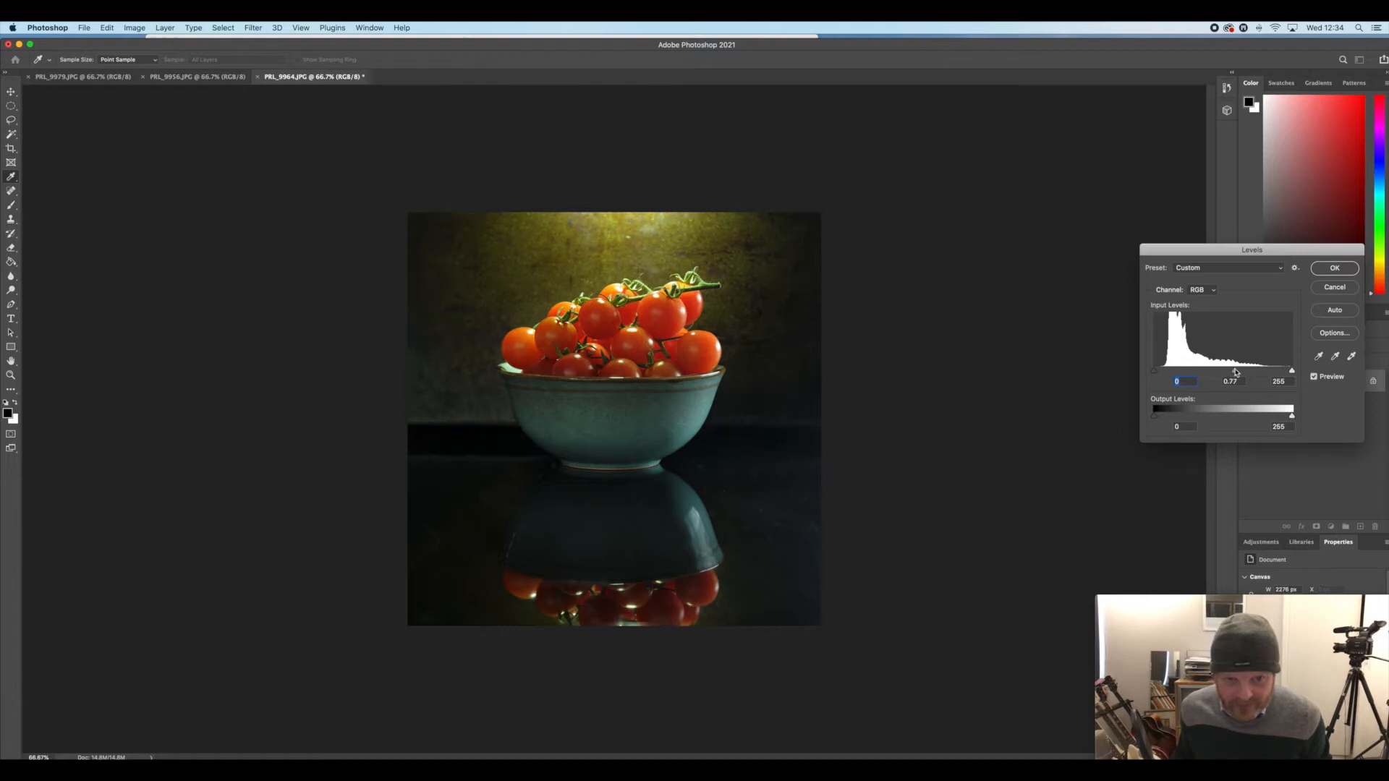
pyautogui.press('Tab')
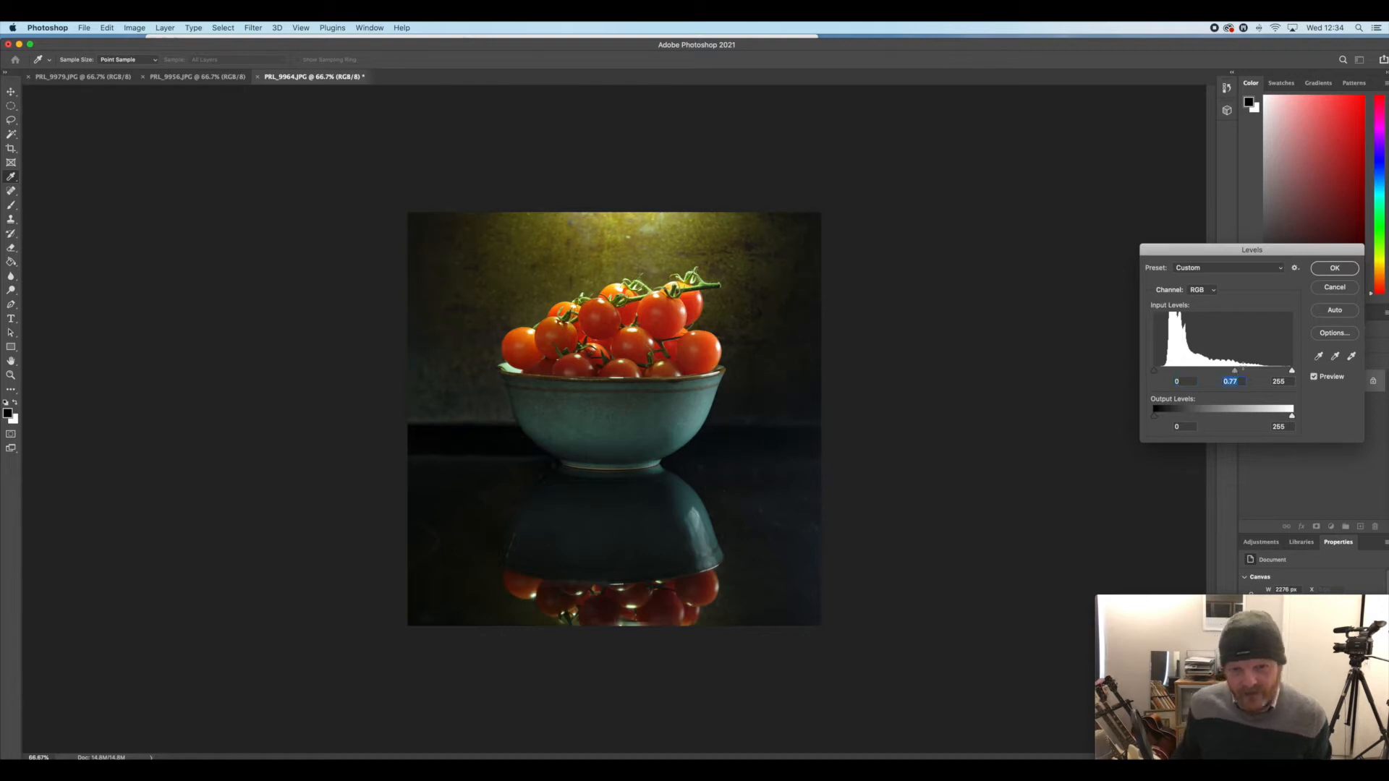
pyautogui.click(1334, 268)
# Dim the backdrop's highlights with a second Levels adjustment, lowering the white output level to 233
pyautogui.hotkey('ctrl', 'l')
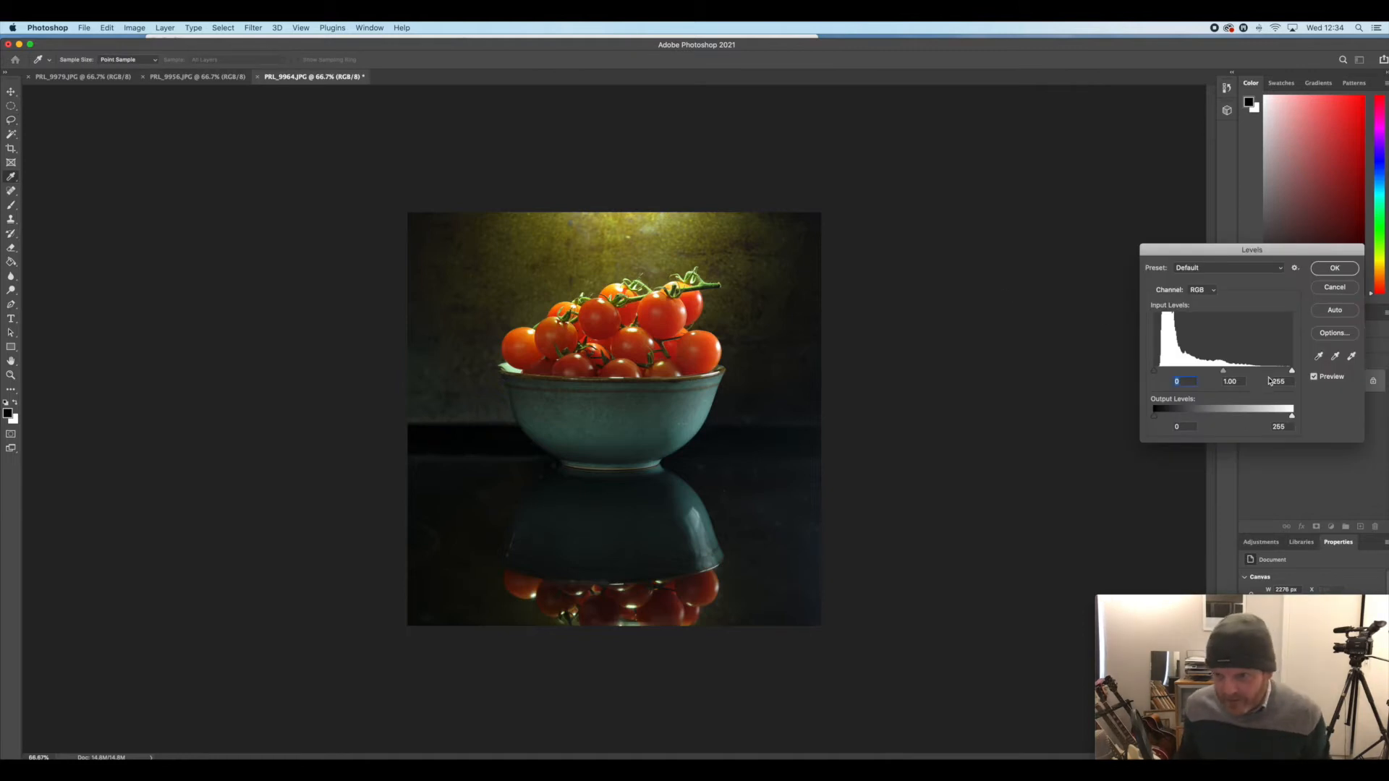
pyautogui.moveTo(1291, 416); pyautogui.dragTo(1282, 416)
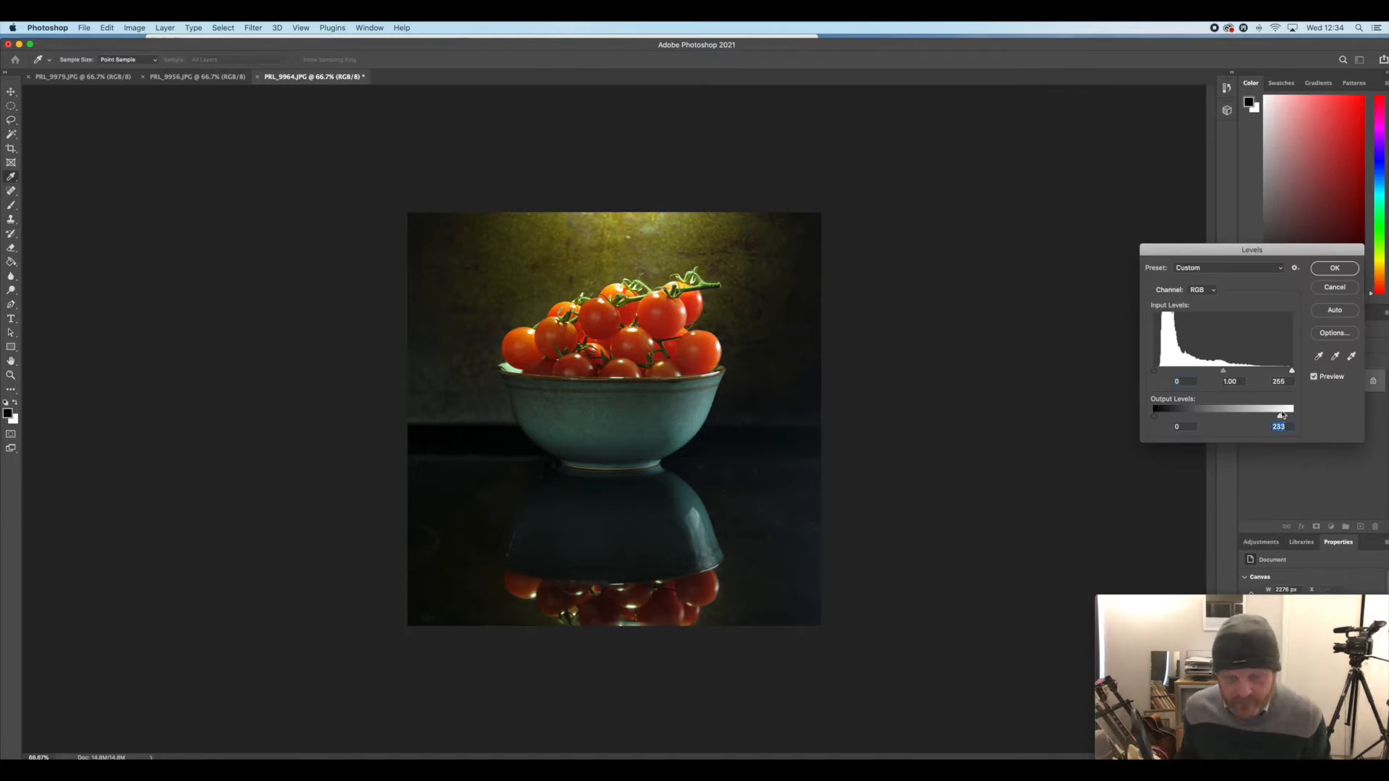
pyautogui.click(1347, 274)
pyautogui.press('l')
# Soften the backdrop's texture with a light Gaussian Blur
pyautogui.click(253, 28)
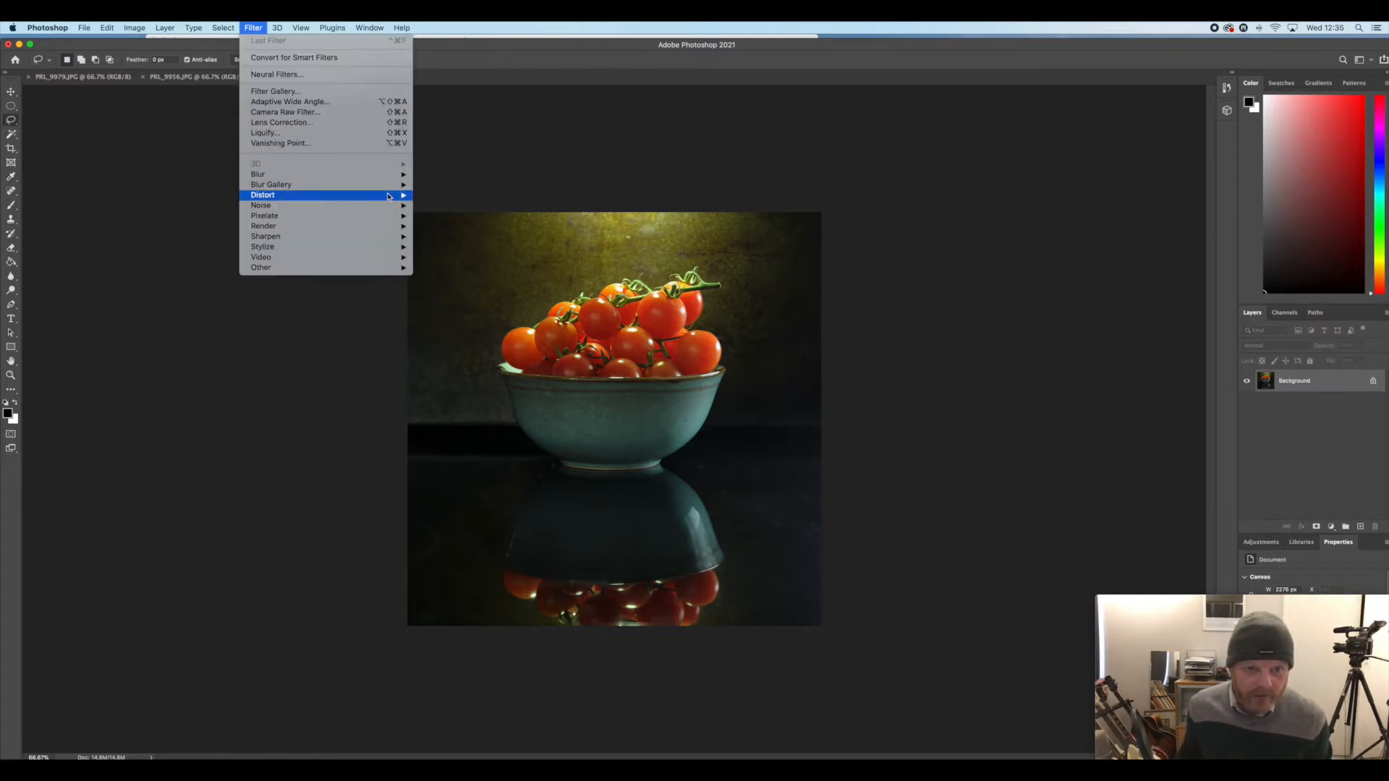
pyautogui.moveTo(383, 175)
pyautogui.click(474, 217)
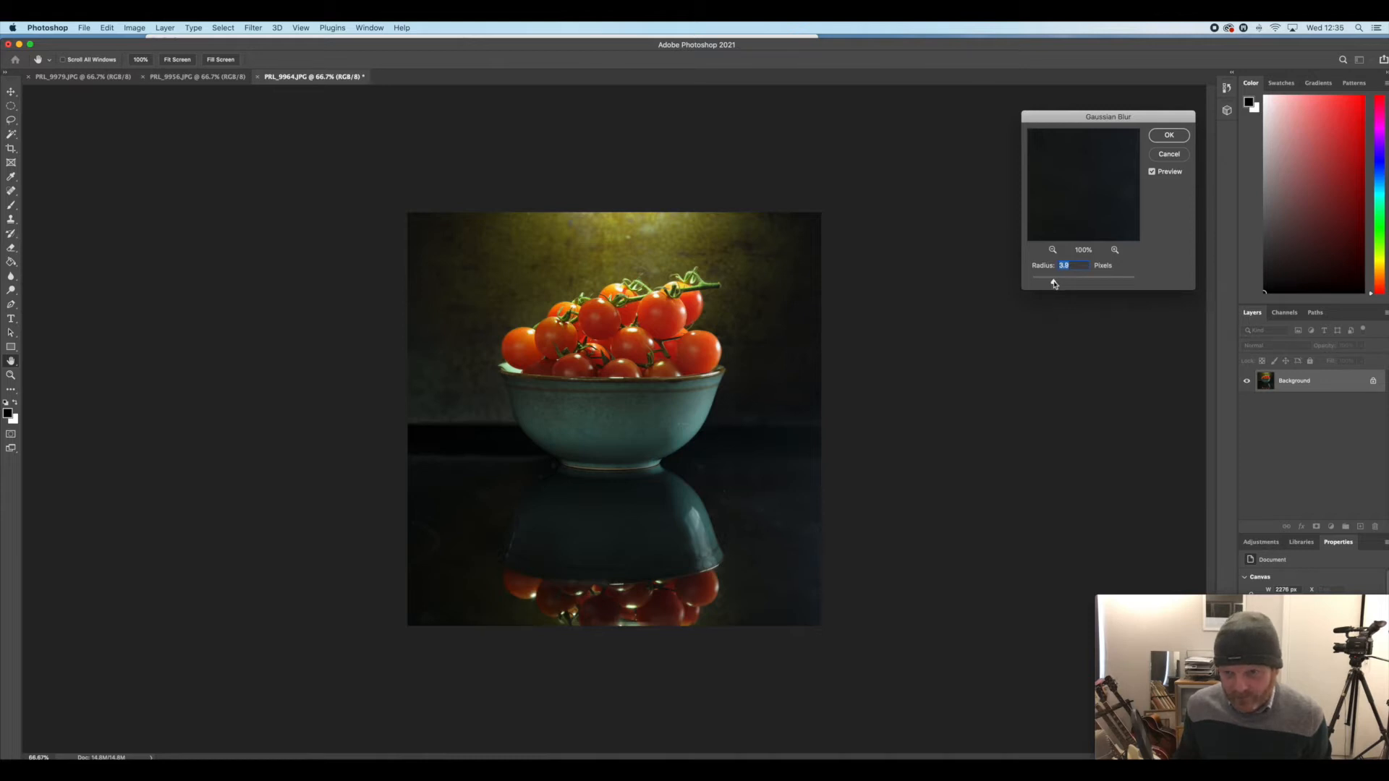
pyautogui.click(1166, 136)
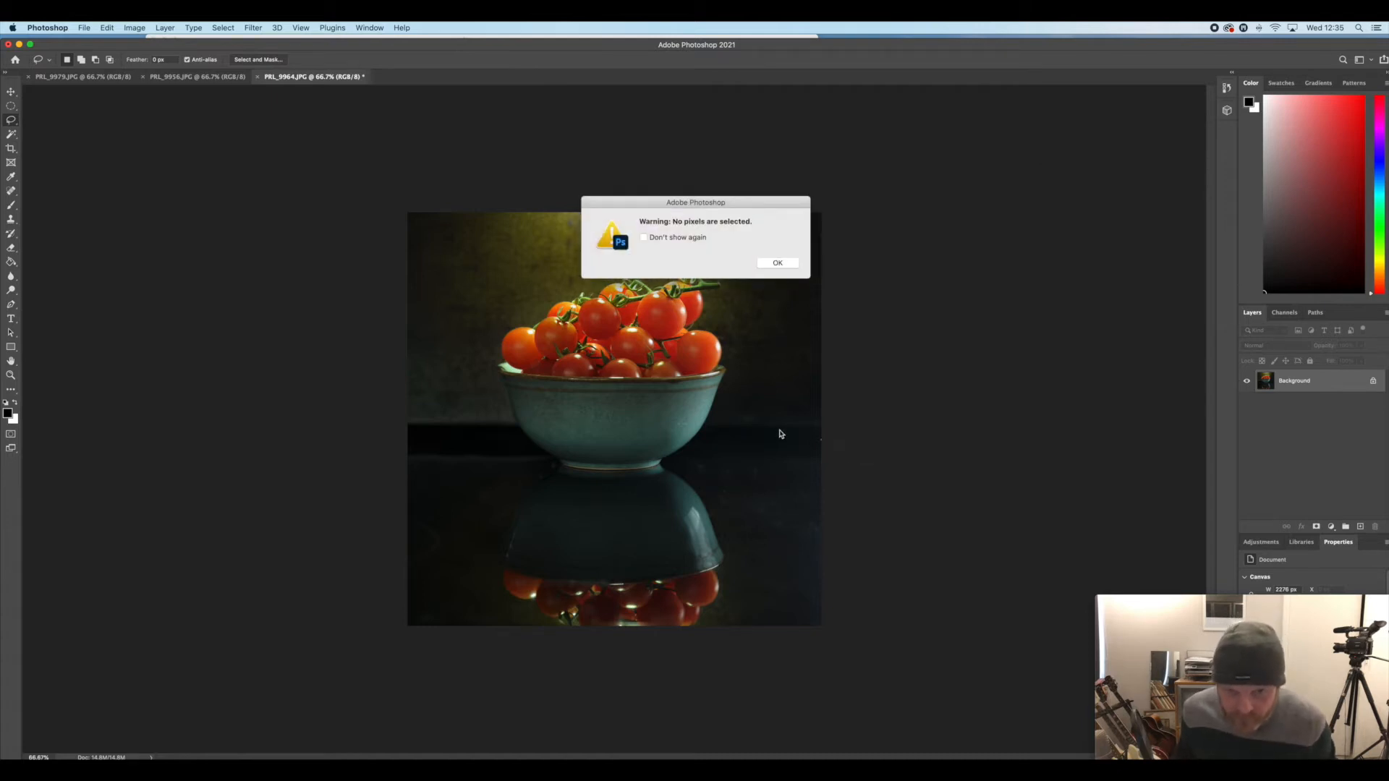
# Lasso the dark tabletop to the right of the bowl and its reflection, and feather the selection by 100 pixels
pyautogui.click(774, 261)
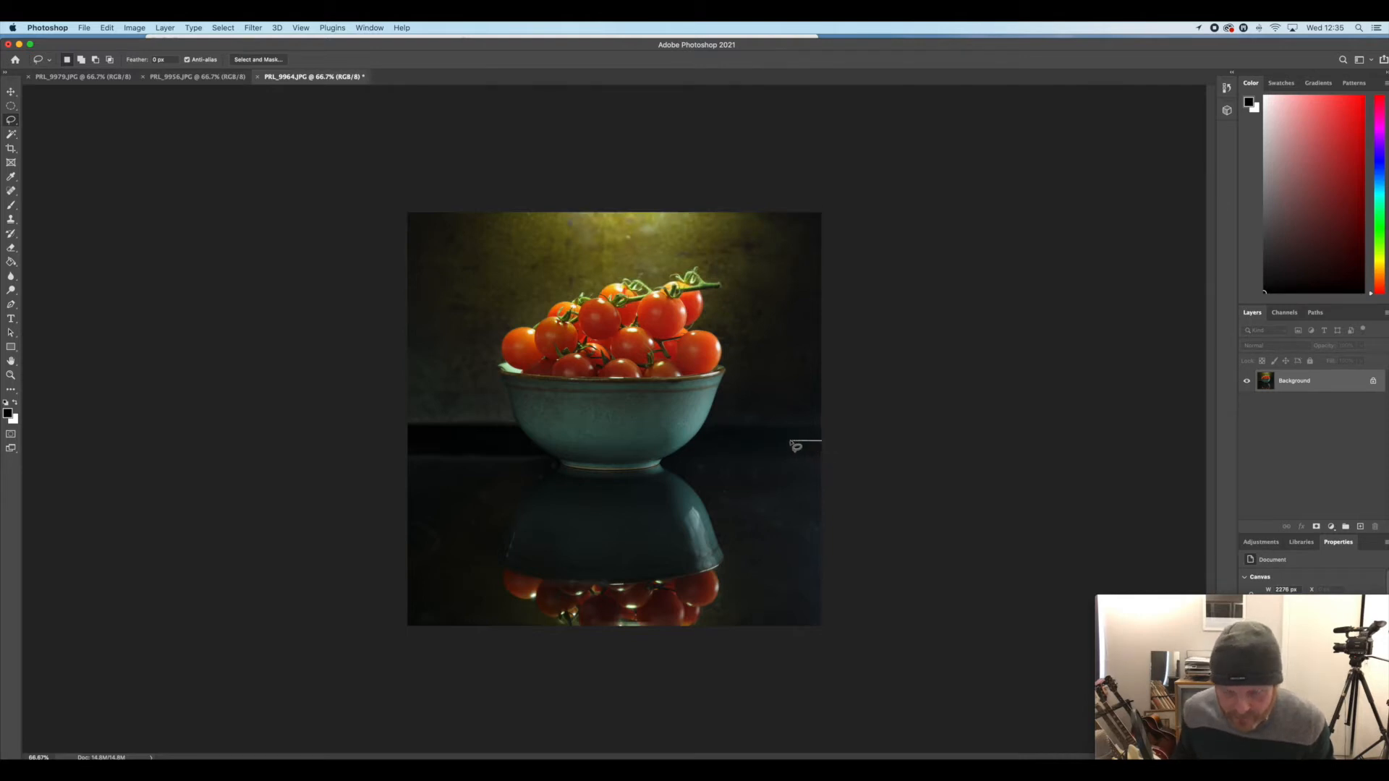
pyautogui.moveTo(743, 441); pyautogui.dragTo(713, 444)
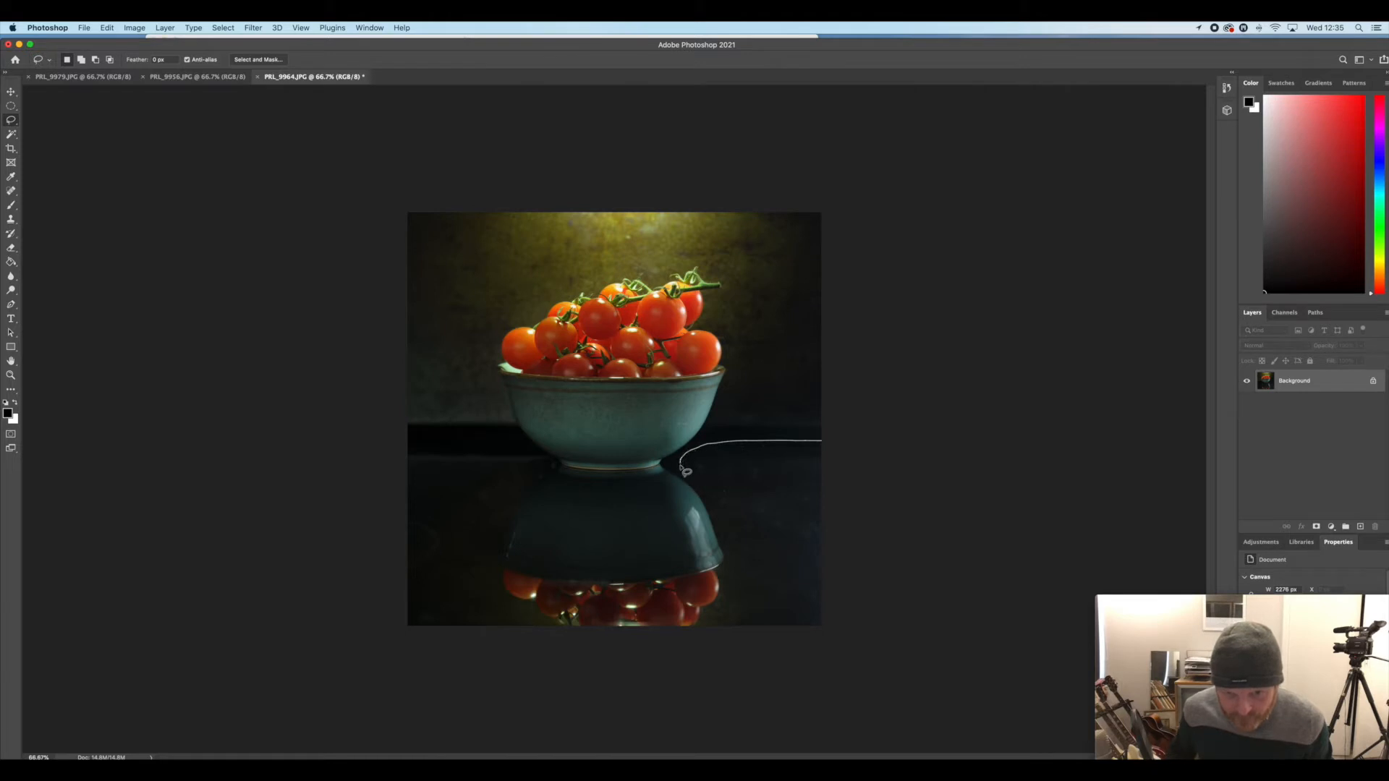
pyautogui.moveTo(703, 505); pyautogui.dragTo(713, 528)
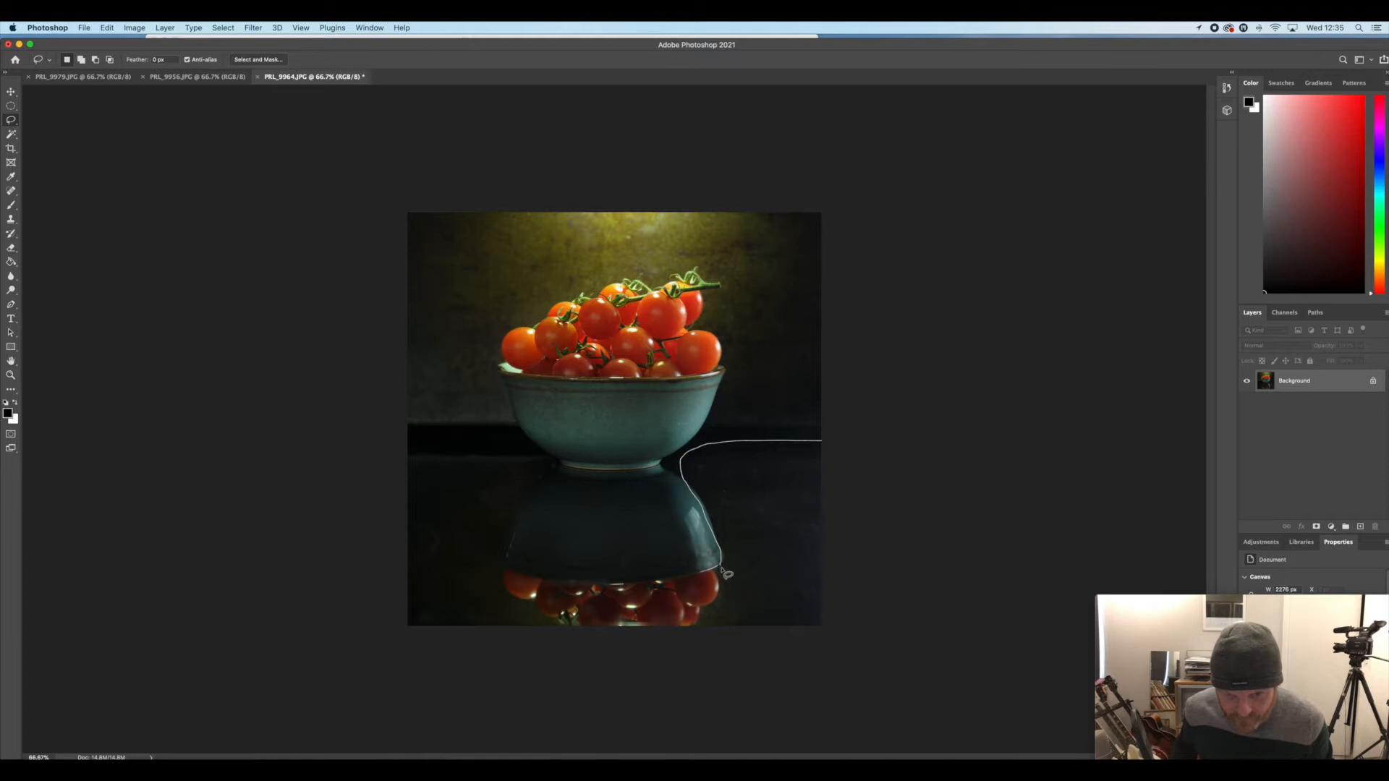
pyautogui.moveTo(723, 619)
pyautogui.mouseDown()
pyautogui.moveTo(728, 654)
pyautogui.moveTo(948, 598)
pyautogui.moveTo(911, 381)
pyautogui.mouseUp()
pyautogui.click(222, 28)
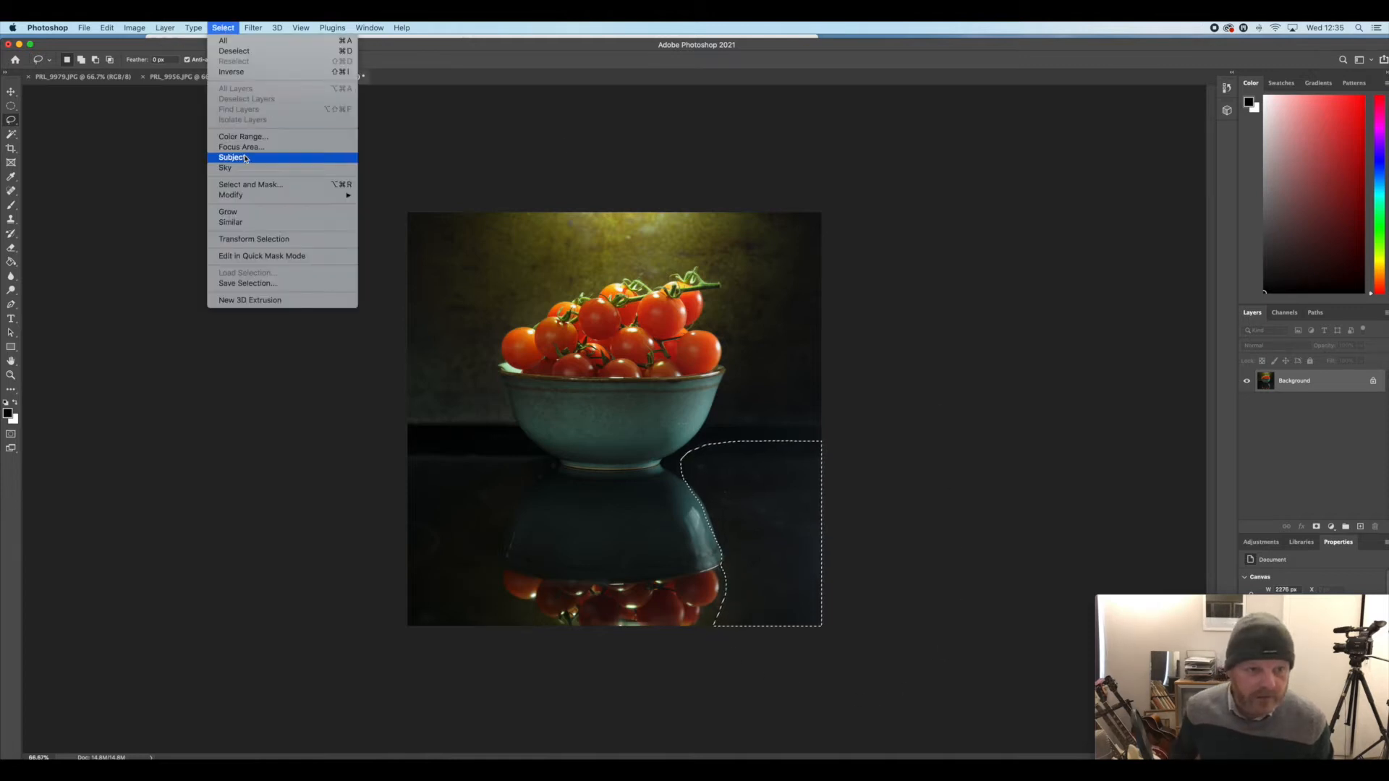
pyautogui.moveTo(246, 194)
pyautogui.click(374, 237)
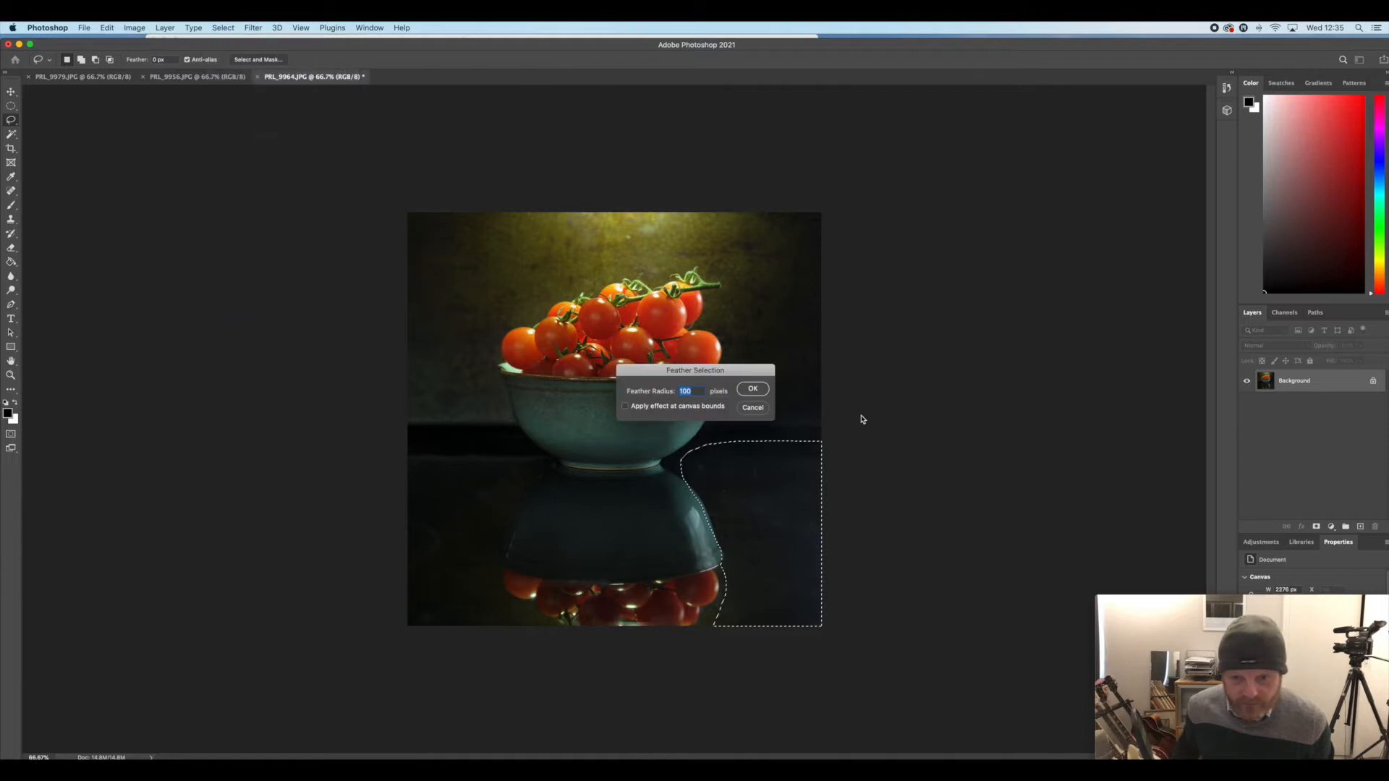
pyautogui.click(752, 388)
# Hide the selection outline and darken the right side of the tabletop with Levels, setting the midtone input to 0.80
pyautogui.press('super+h')
pyautogui.press('super+l')
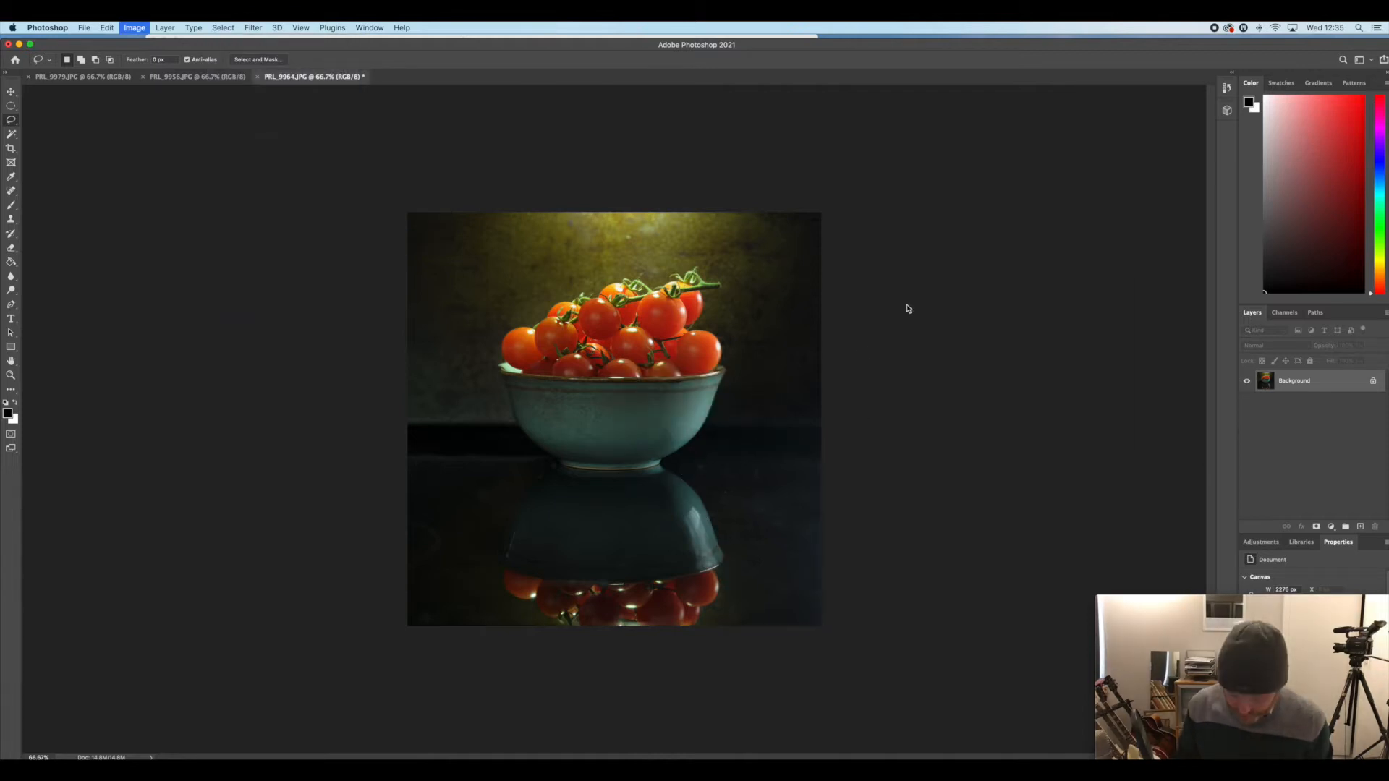
pyautogui.moveTo(1222, 370); pyautogui.dragTo(1233, 372)
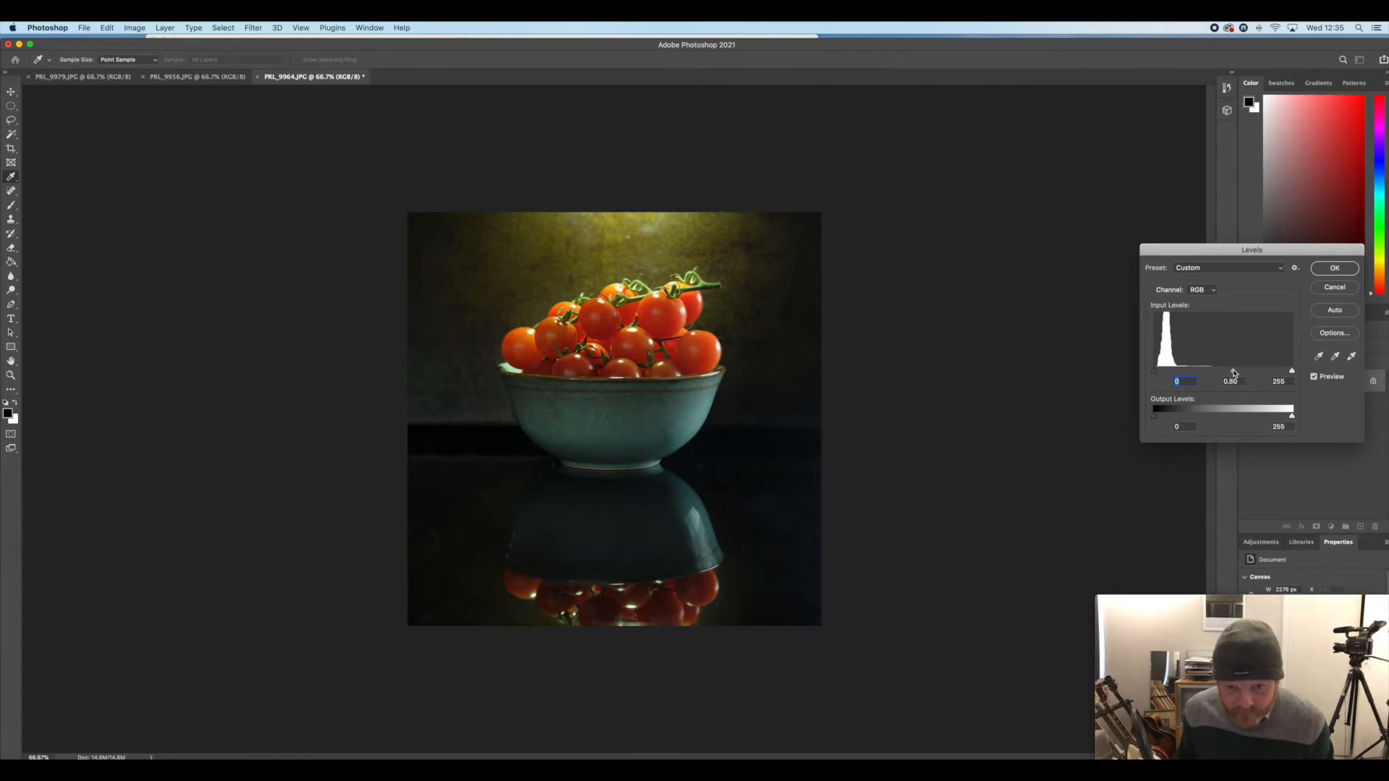
pyautogui.click(1334, 268)
# Lasso a narrower area of the right tabletop, farther from the reflection, and feather it by 100 pixels
pyautogui.moveTo(817, 440)
pyautogui.mouseDown()
pyautogui.moveTo(690, 464)
pyautogui.moveTo(752, 548)
pyautogui.moveTo(788, 645)
pyautogui.moveTo(904, 470)
pyautogui.moveTo(902, 452)
pyautogui.moveTo(893, 470)
pyautogui.mouseUp()
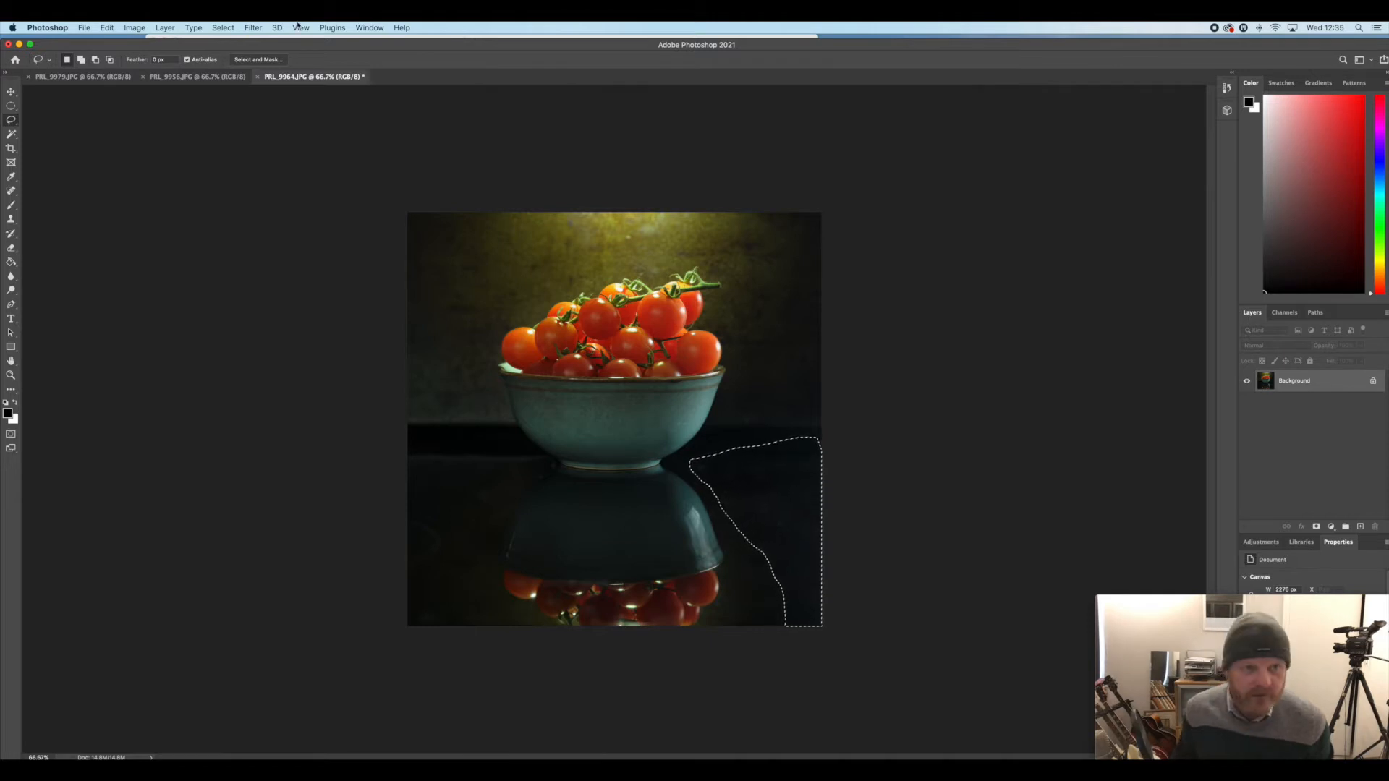
pyautogui.click(223, 27)
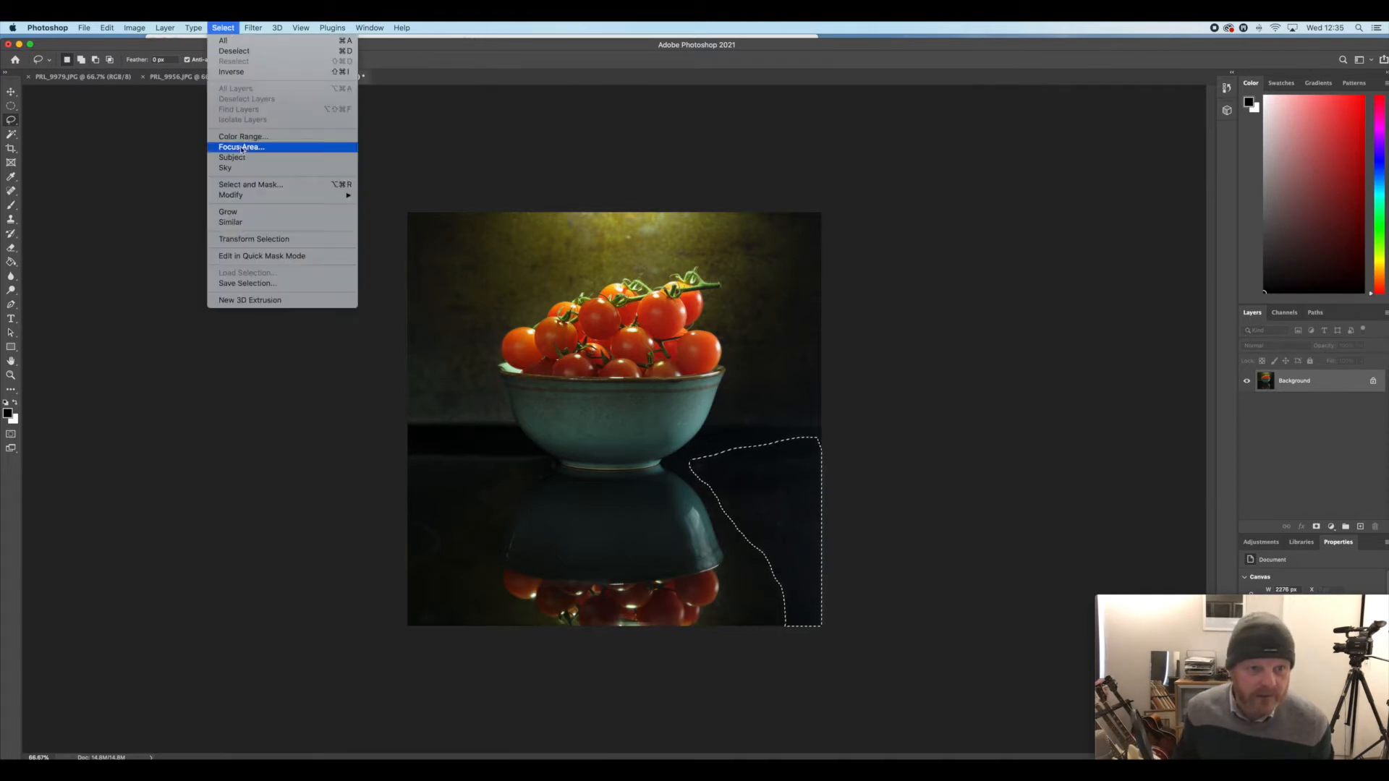
pyautogui.moveTo(230, 194)
pyautogui.click(395, 237)
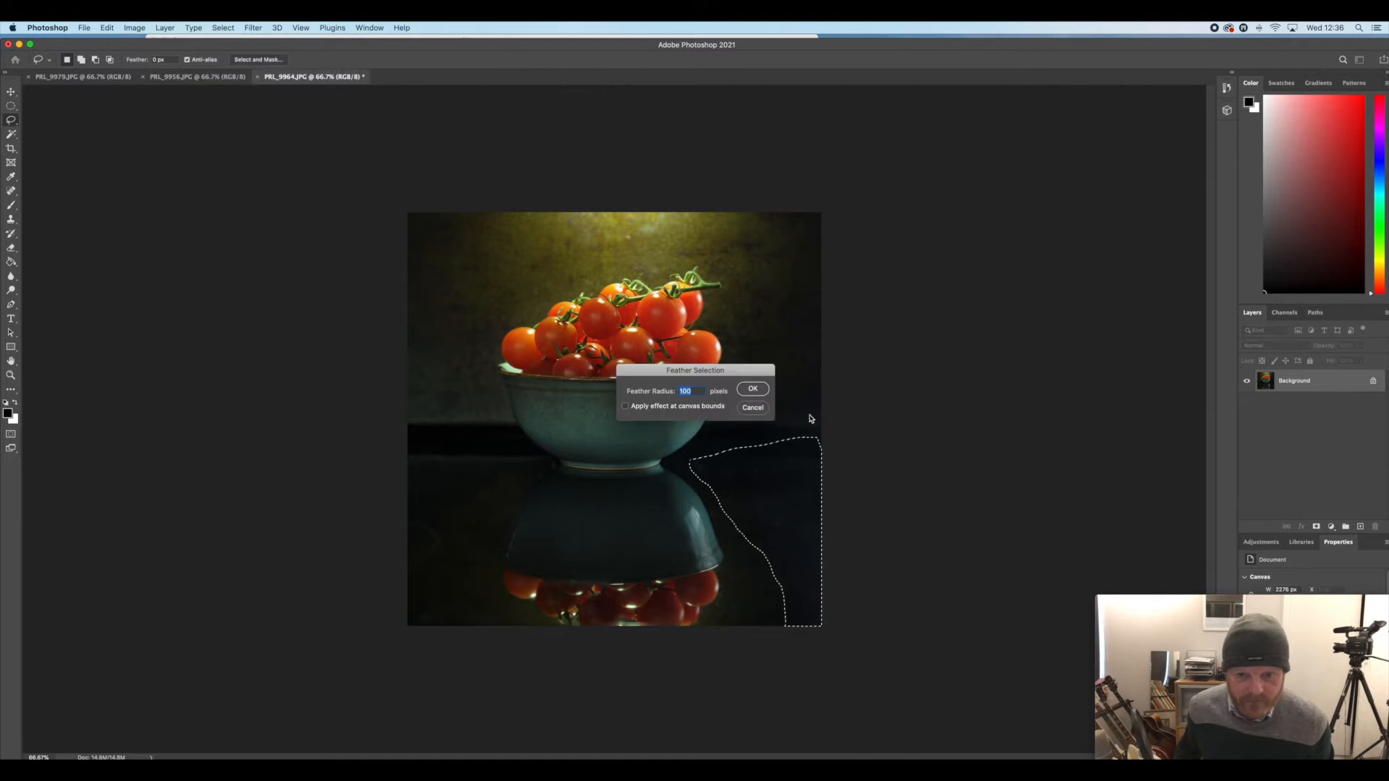
pyautogui.press('Return')
# Darken the narrower right tabletop area with Levels at a midtone input of 0.70, and clear the selection
pyautogui.press('super+l')
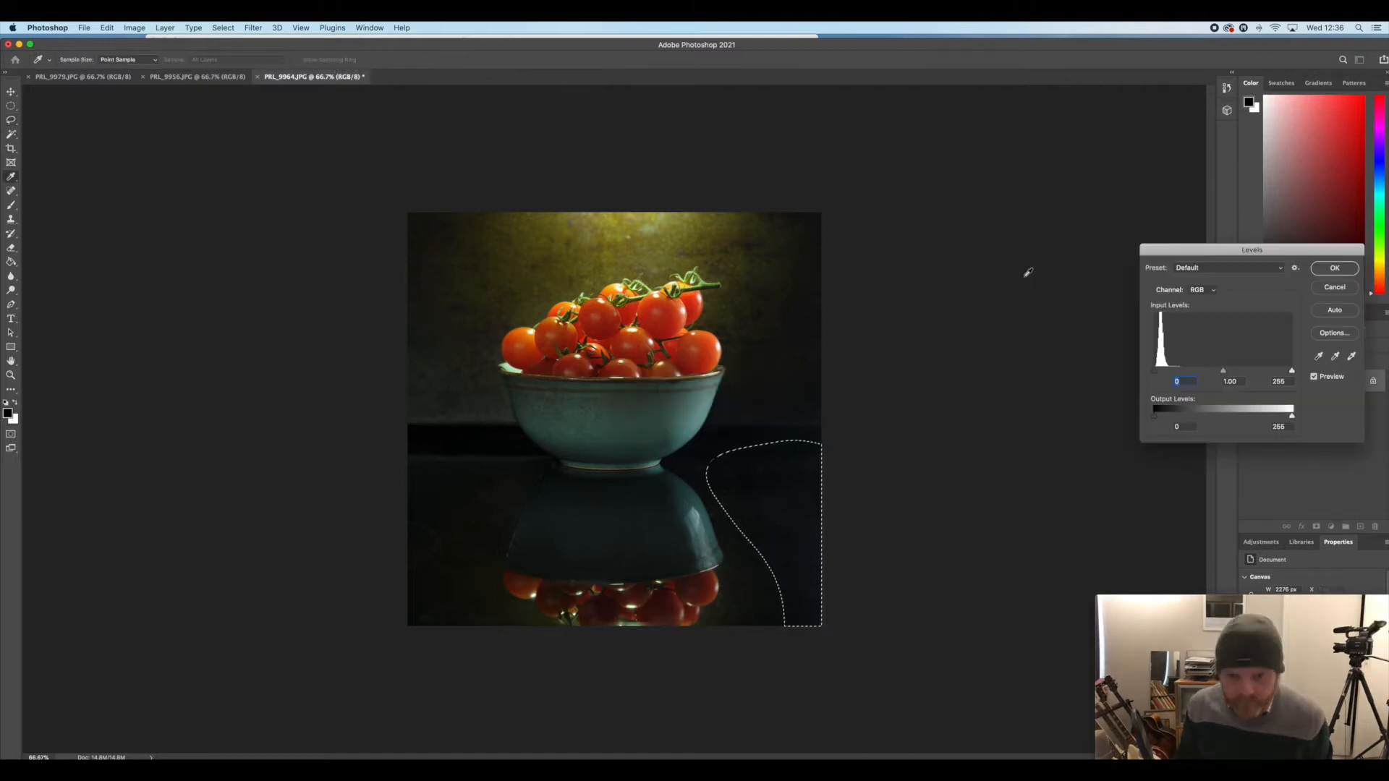
pyautogui.moveTo(1223, 371); pyautogui.dragTo(1241, 373)
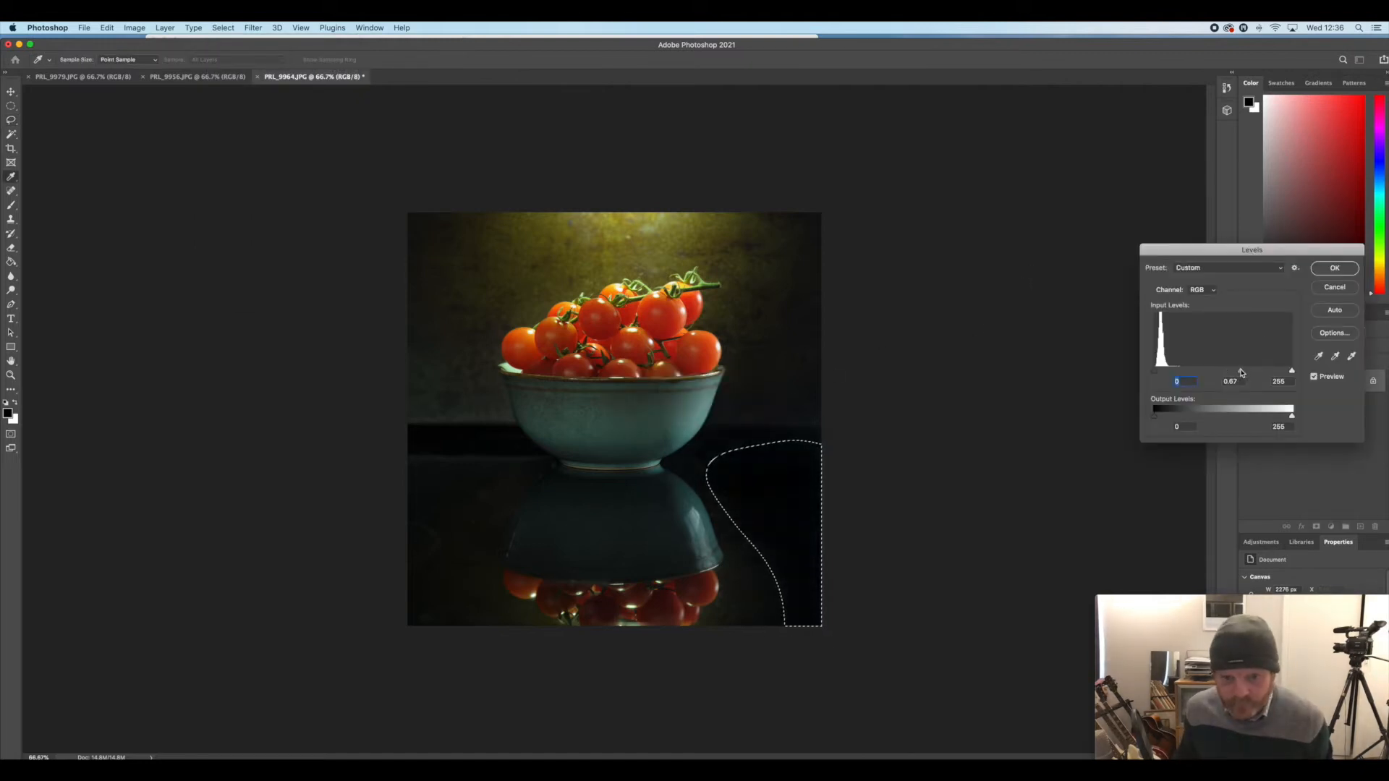
pyautogui.click(1334, 268)
pyautogui.press('super+d')
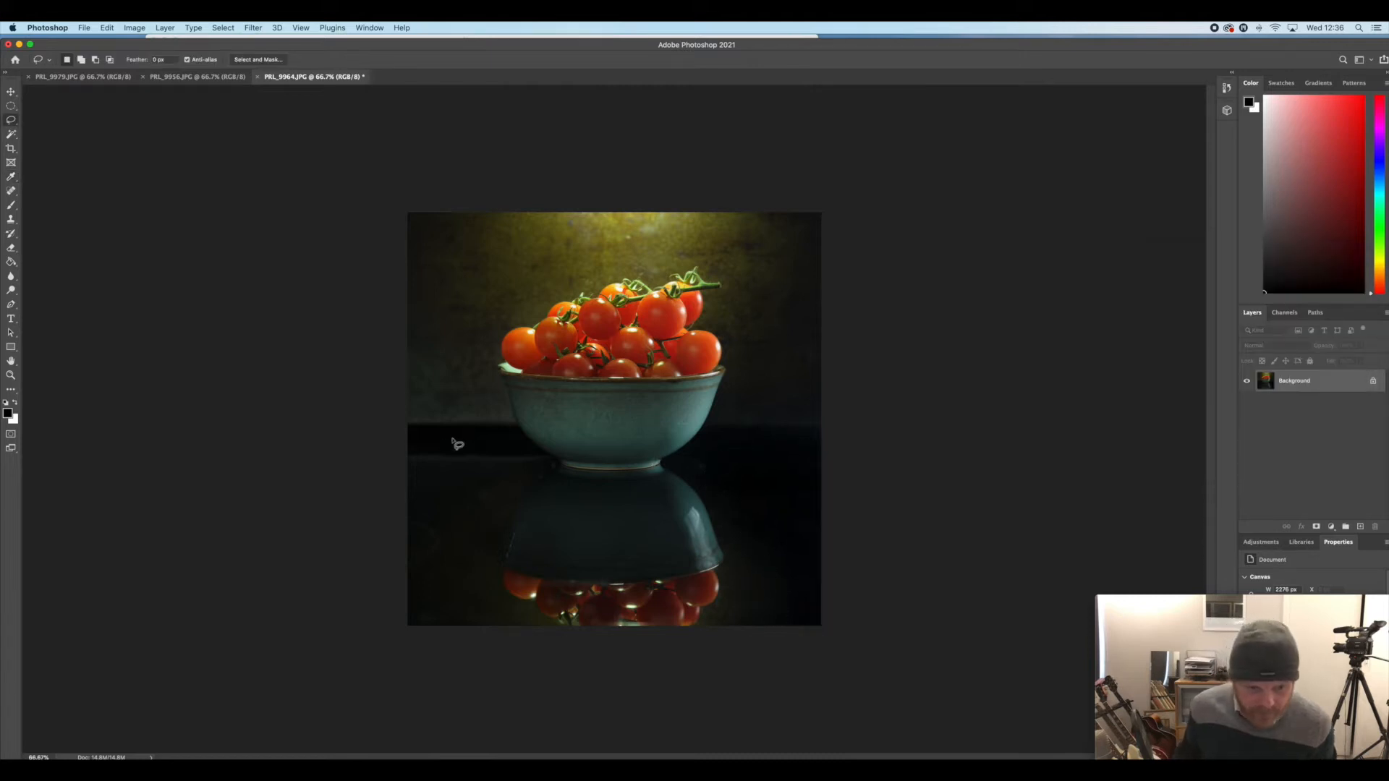
# Lasso the tabletop to the left of the bowl's reflection and feather the selection by 100 pixels
pyautogui.moveTo(408, 444)
pyautogui.mouseDown()
pyautogui.moveTo(526, 451)
pyautogui.moveTo(532, 486)
pyautogui.moveTo(497, 587)
pyautogui.mouseUp()
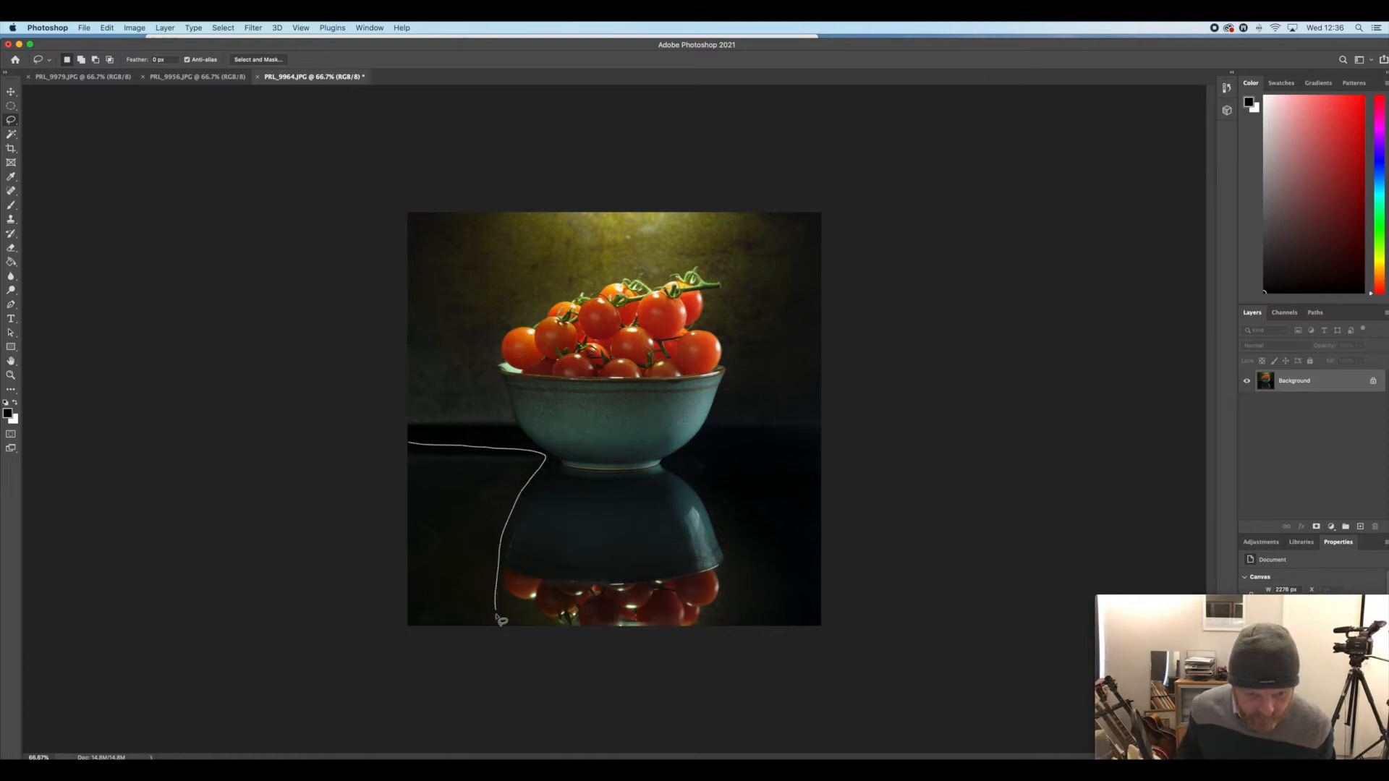
pyautogui.moveTo(486, 658)
pyautogui.mouseDown()
pyautogui.moveTo(350, 530)
pyautogui.moveTo(383, 442)
pyautogui.mouseUp()
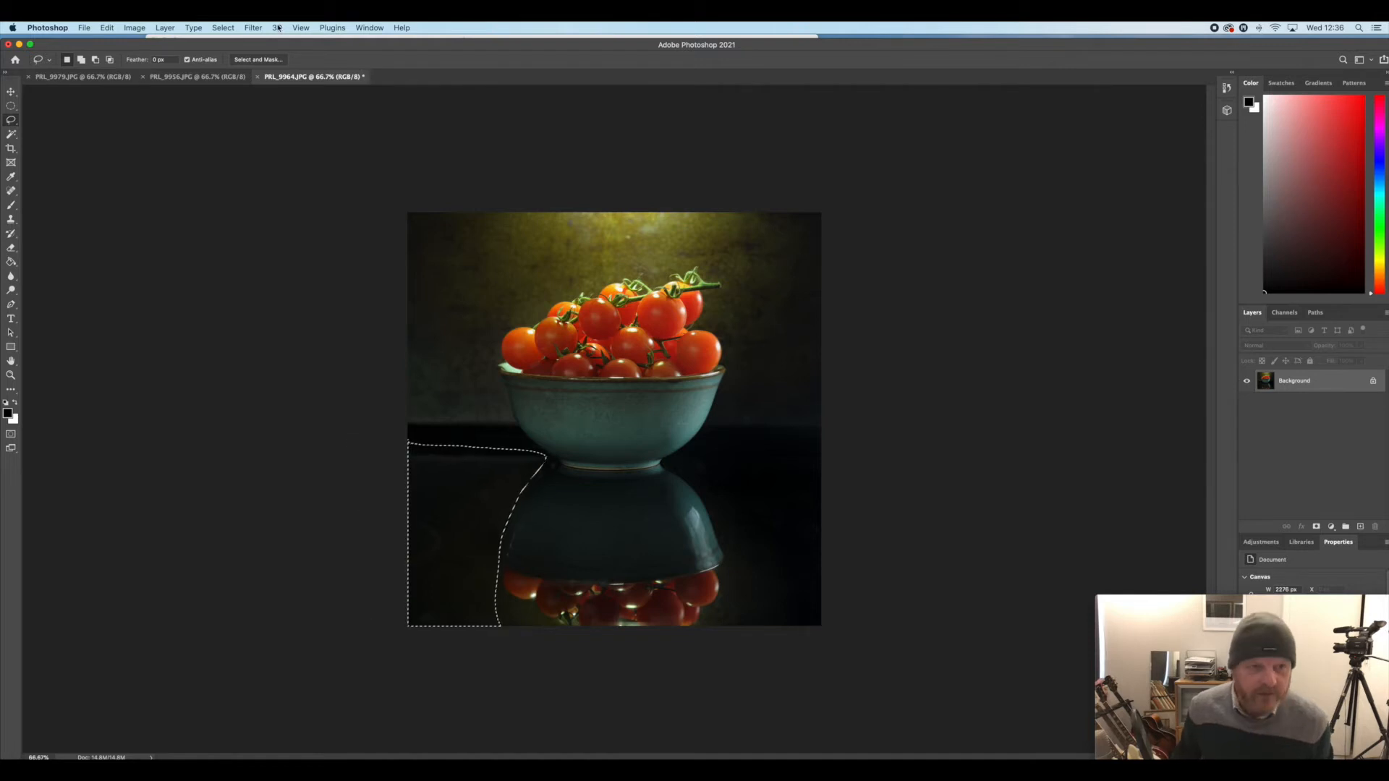
pyautogui.click(224, 28)
pyautogui.moveTo(290, 194)
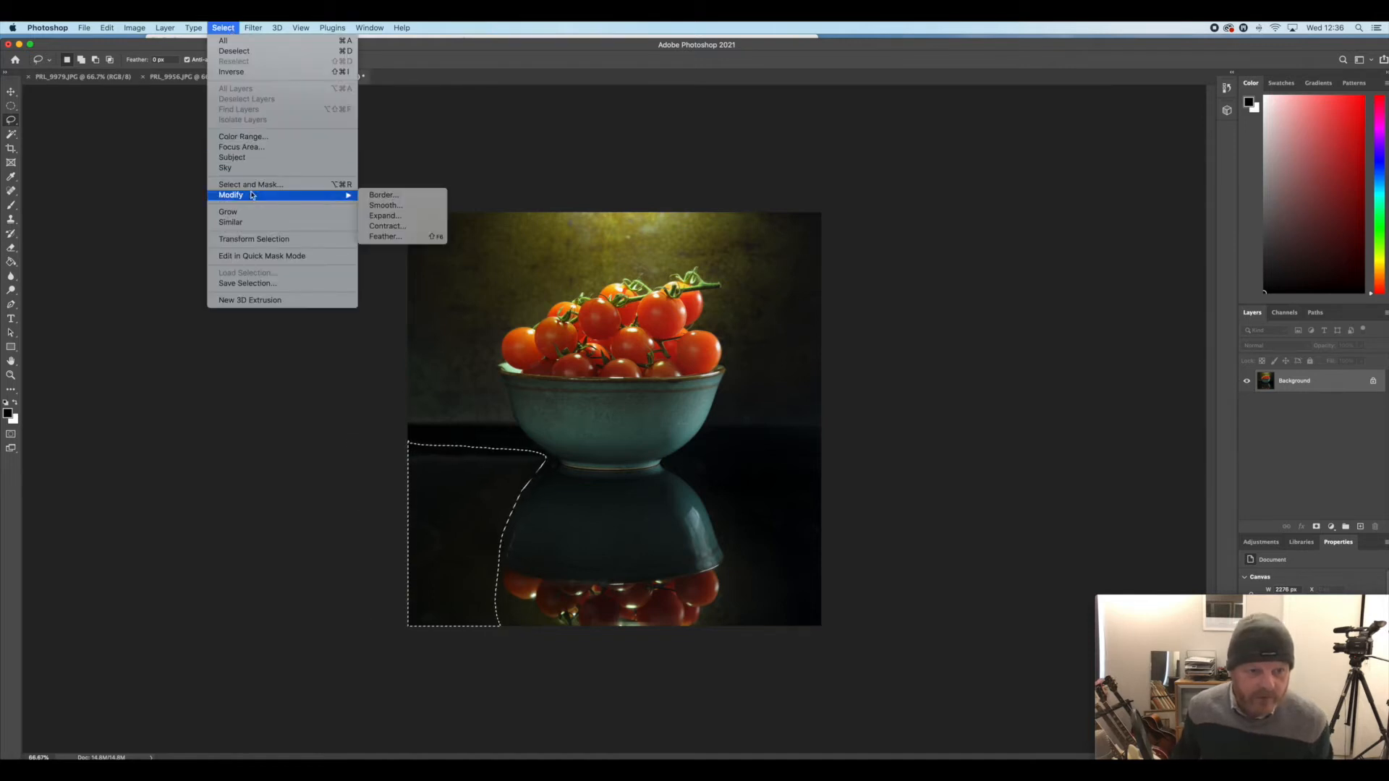
pyautogui.click(398, 237)
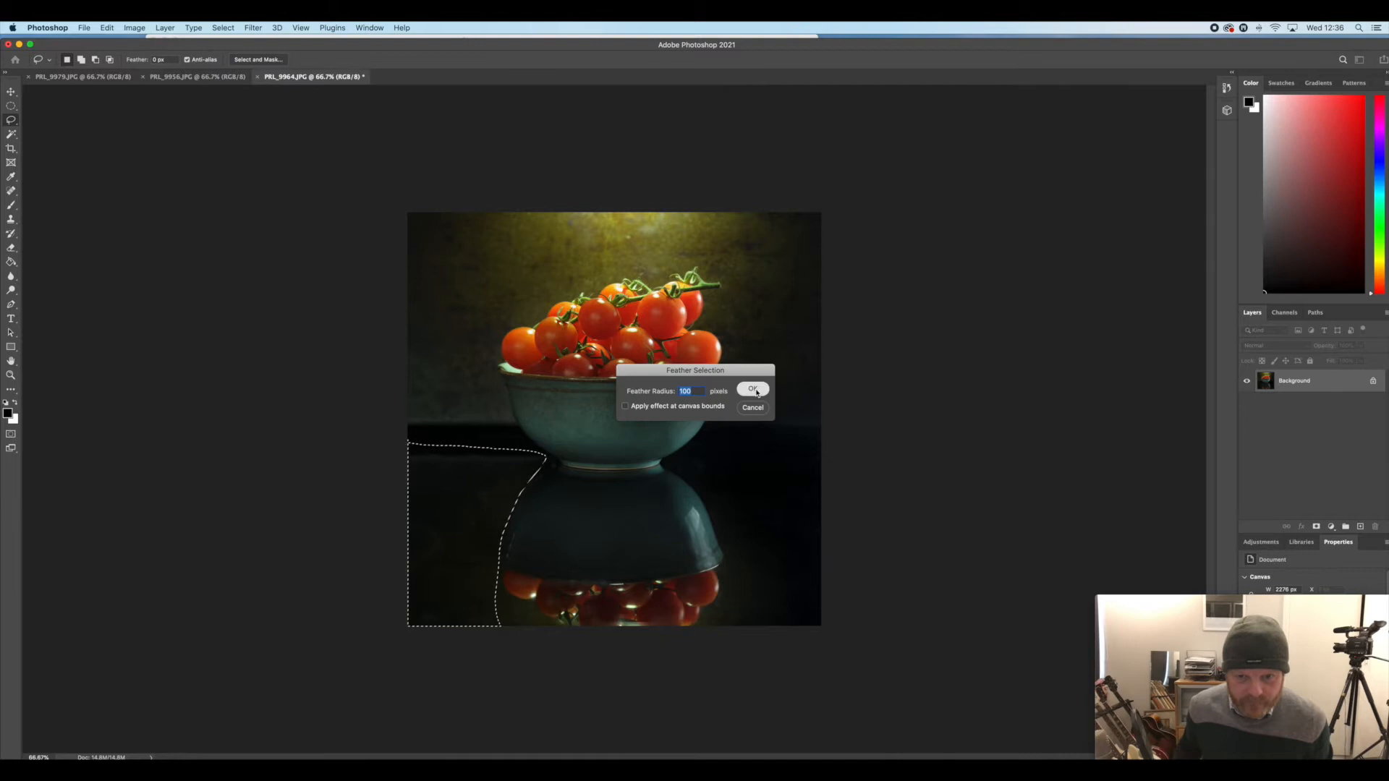
pyautogui.press('Return')
# Darken the left side of the tabletop with Levels at a midtone input of 0.61, and clear the selection
pyautogui.press('super+l')
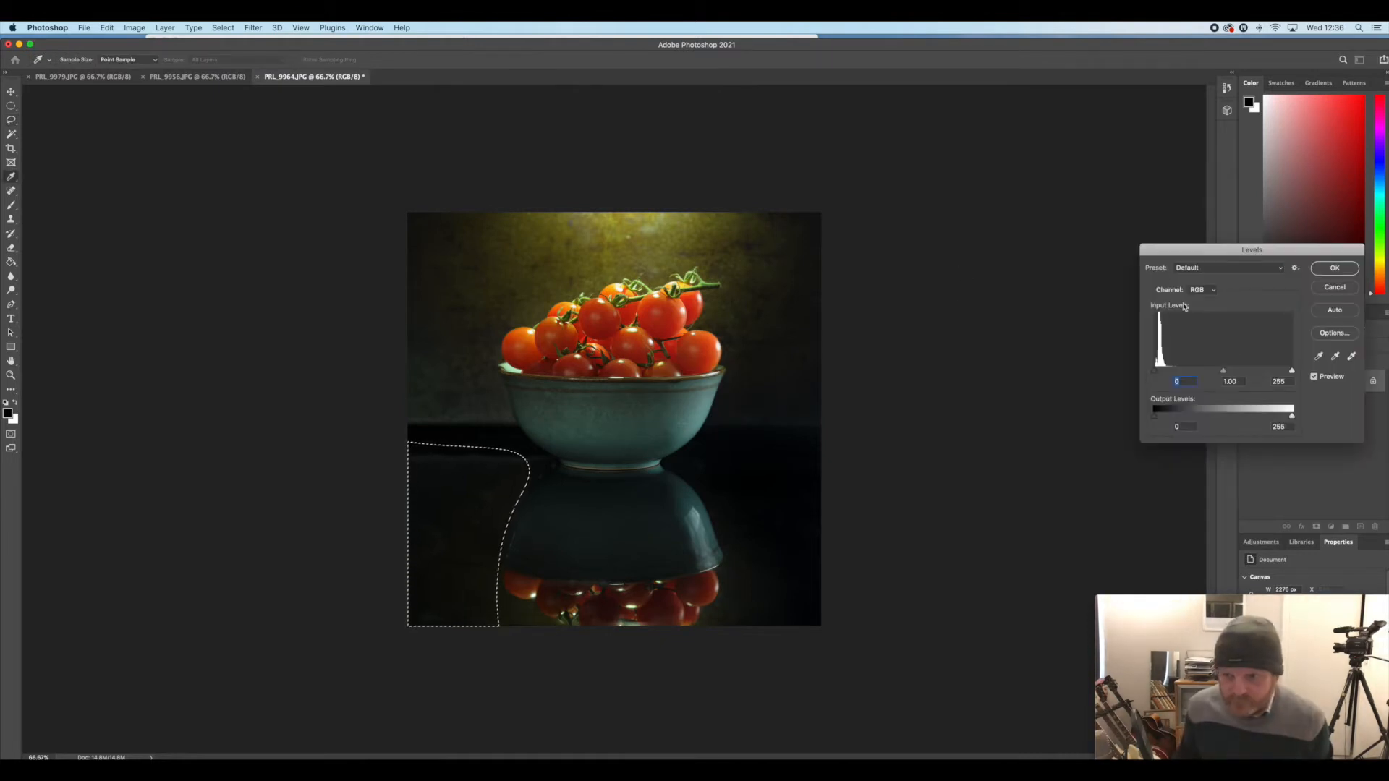
pyautogui.moveTo(1229, 373); pyautogui.dragTo(1243, 372)
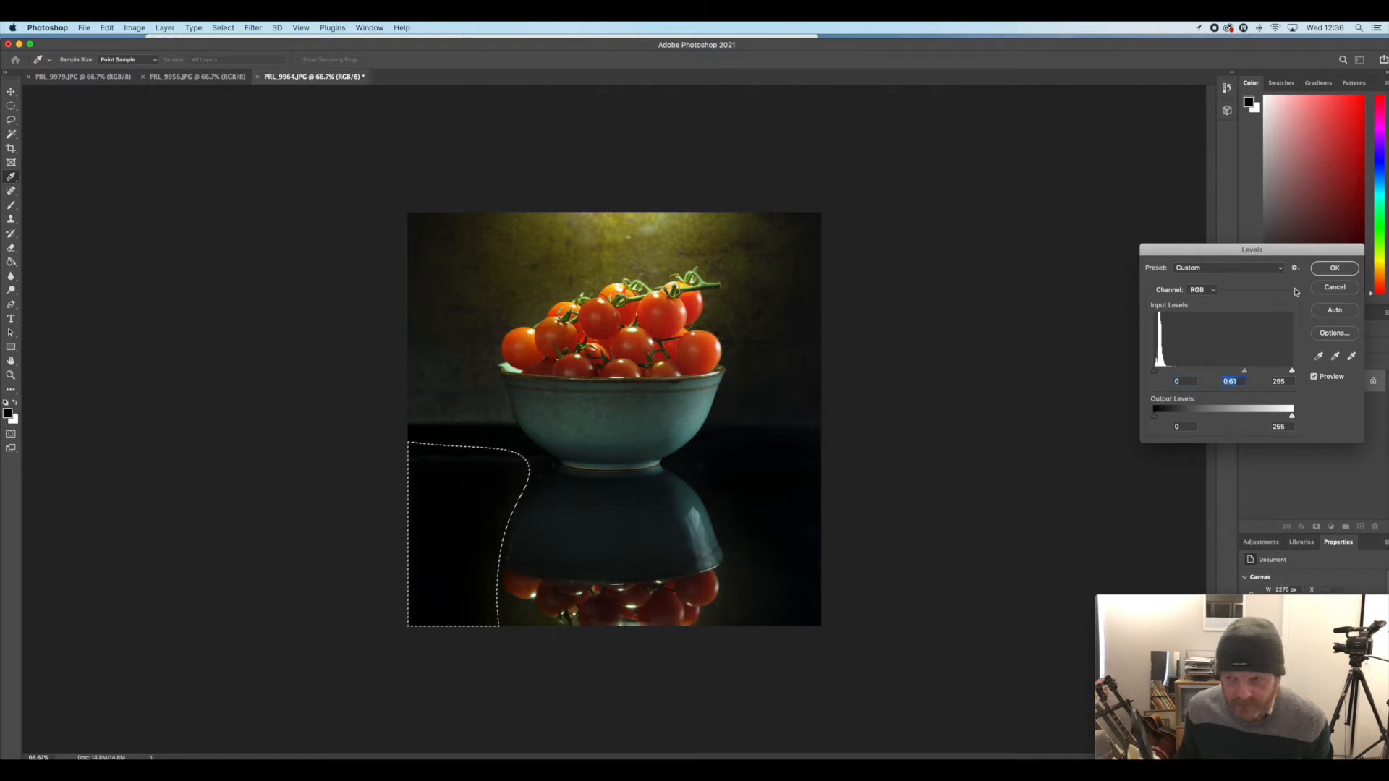
pyautogui.click(1331, 268)
pyautogui.press('super+d')
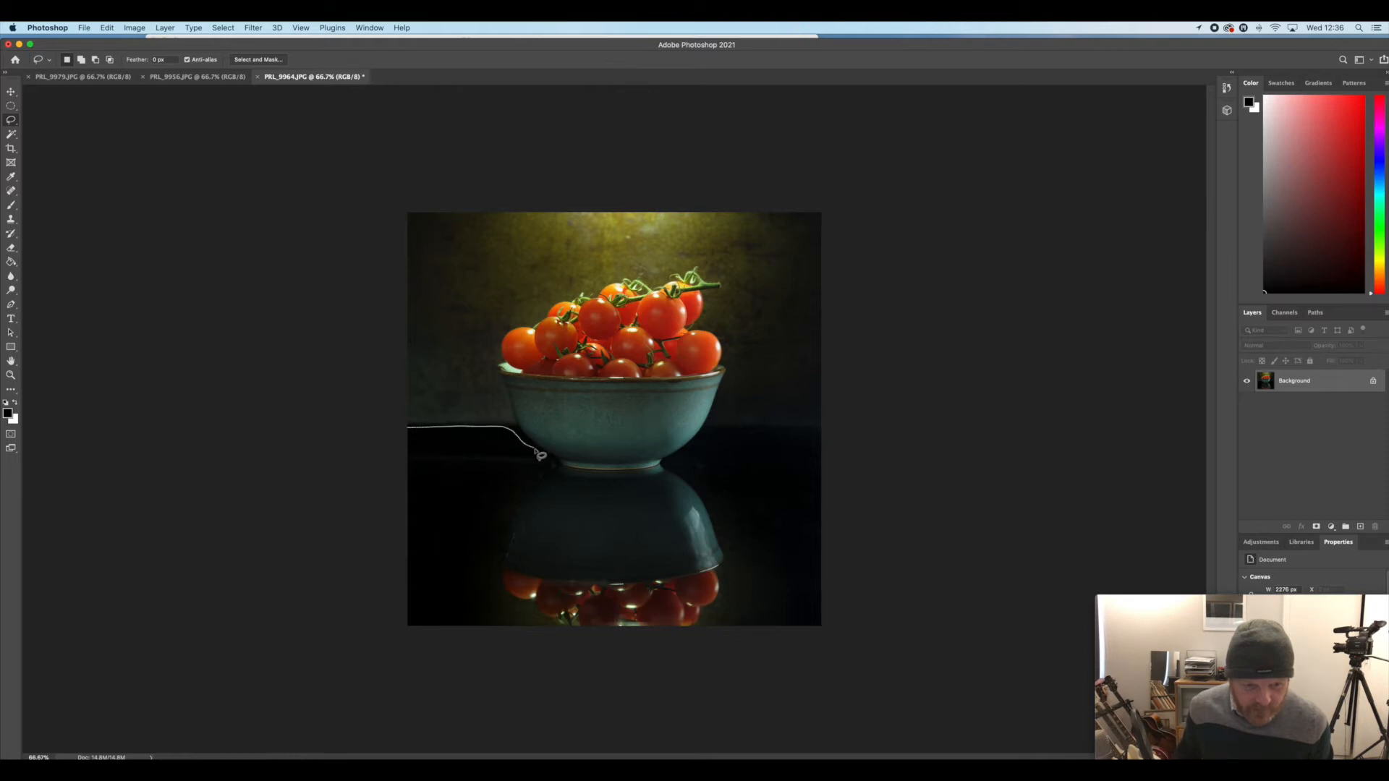
# Lasso the left tabletop again, including the table's back edge up to the bowl's foot, and feather it by 100 pixels
pyautogui.moveTo(554, 470)
pyautogui.mouseDown()
pyautogui.moveTo(470, 519)
pyautogui.moveTo(403, 649)
pyautogui.moveTo(371, 602)
pyautogui.moveTo(363, 502)
pyautogui.mouseUp()
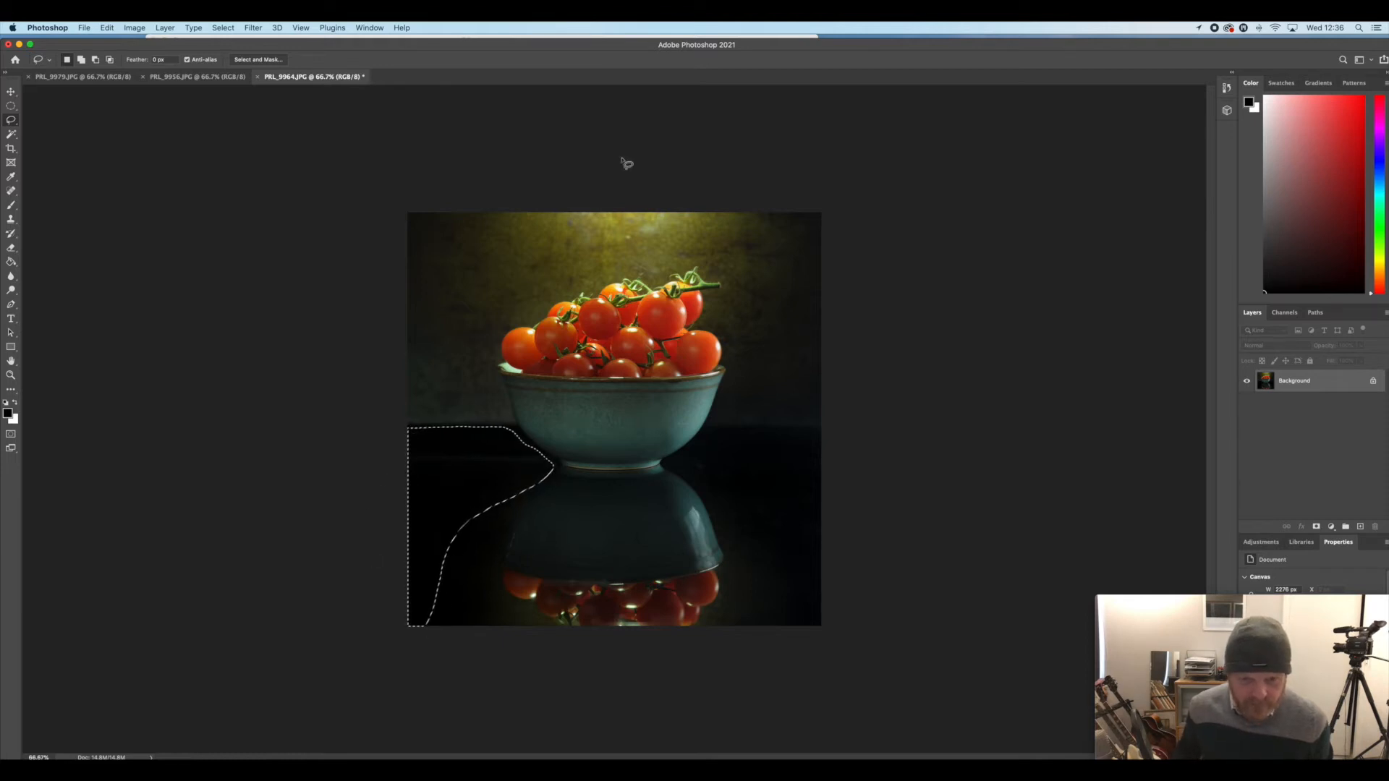
pyautogui.click(224, 28)
pyautogui.moveTo(304, 196)
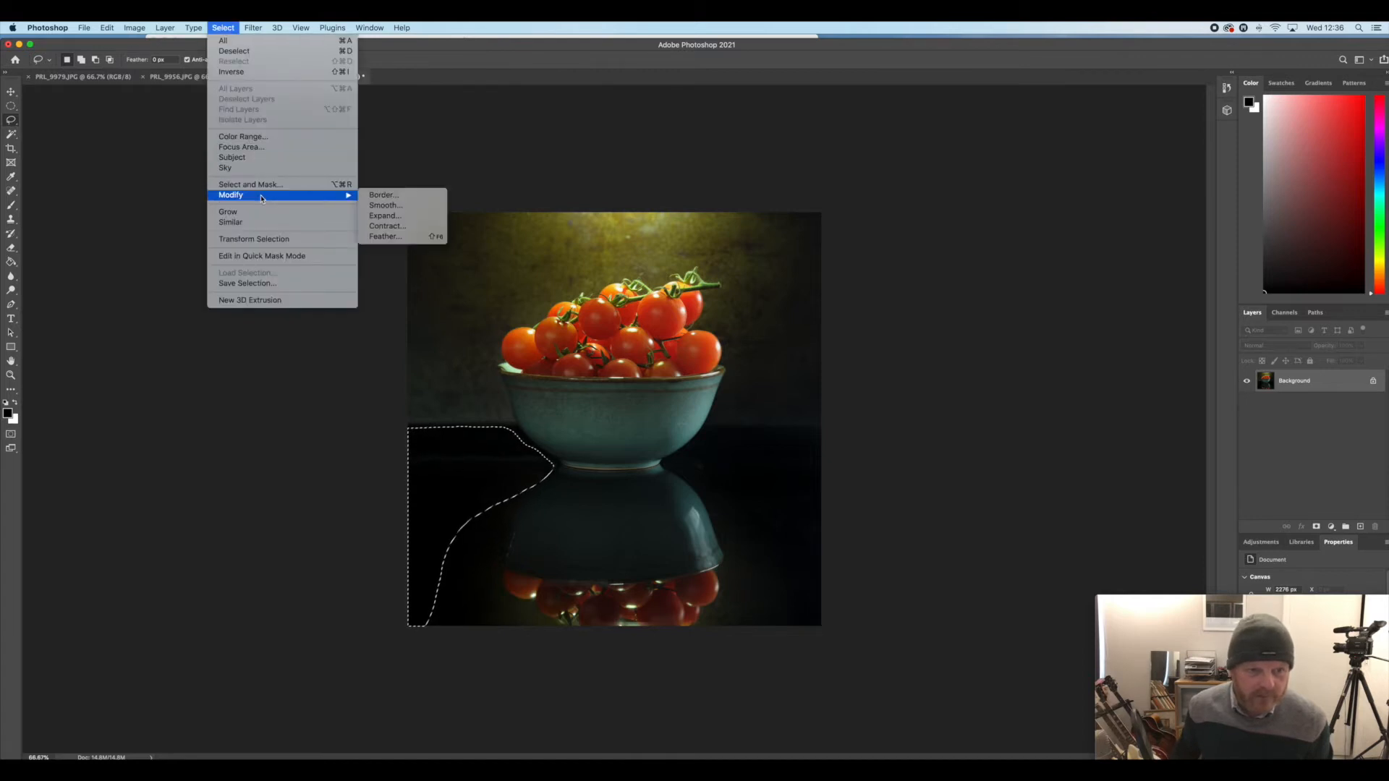
pyautogui.click(387, 241)
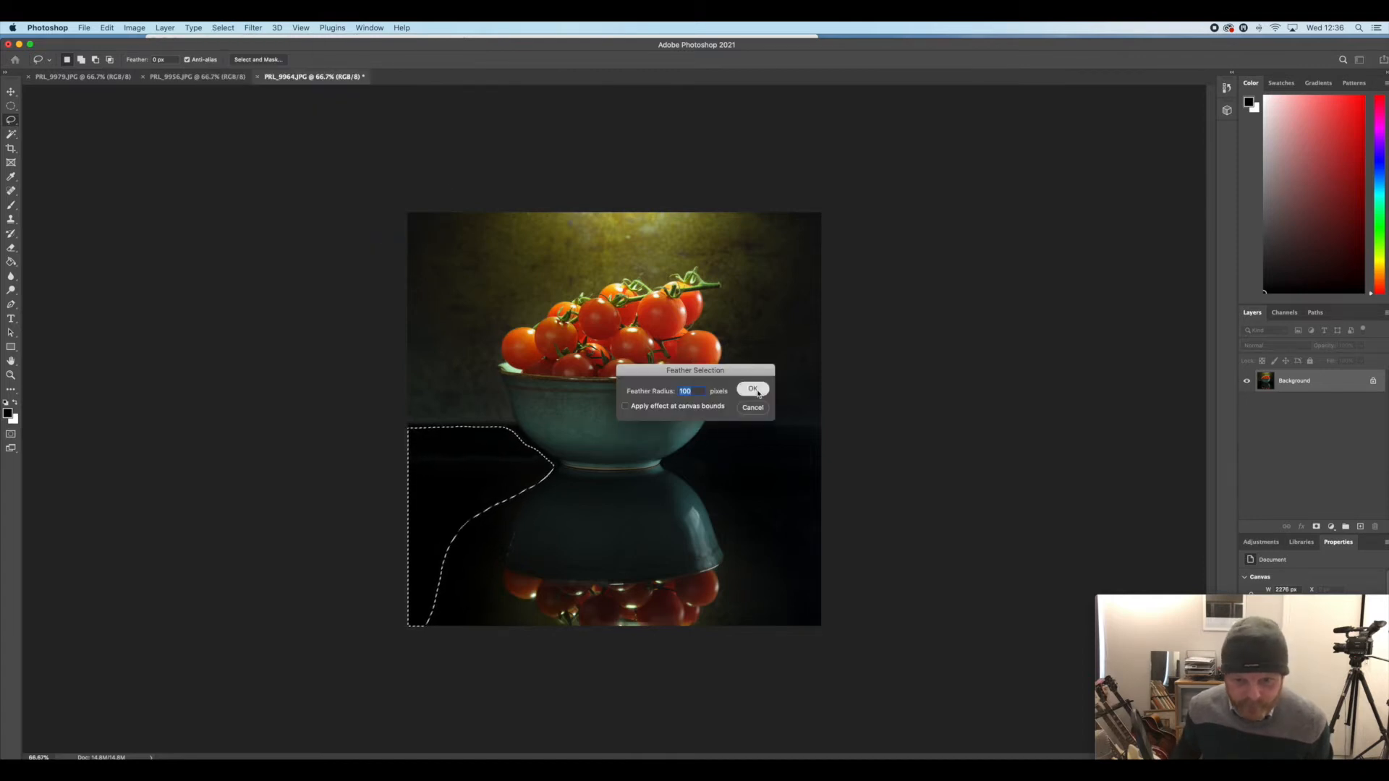
pyautogui.click(753, 390)
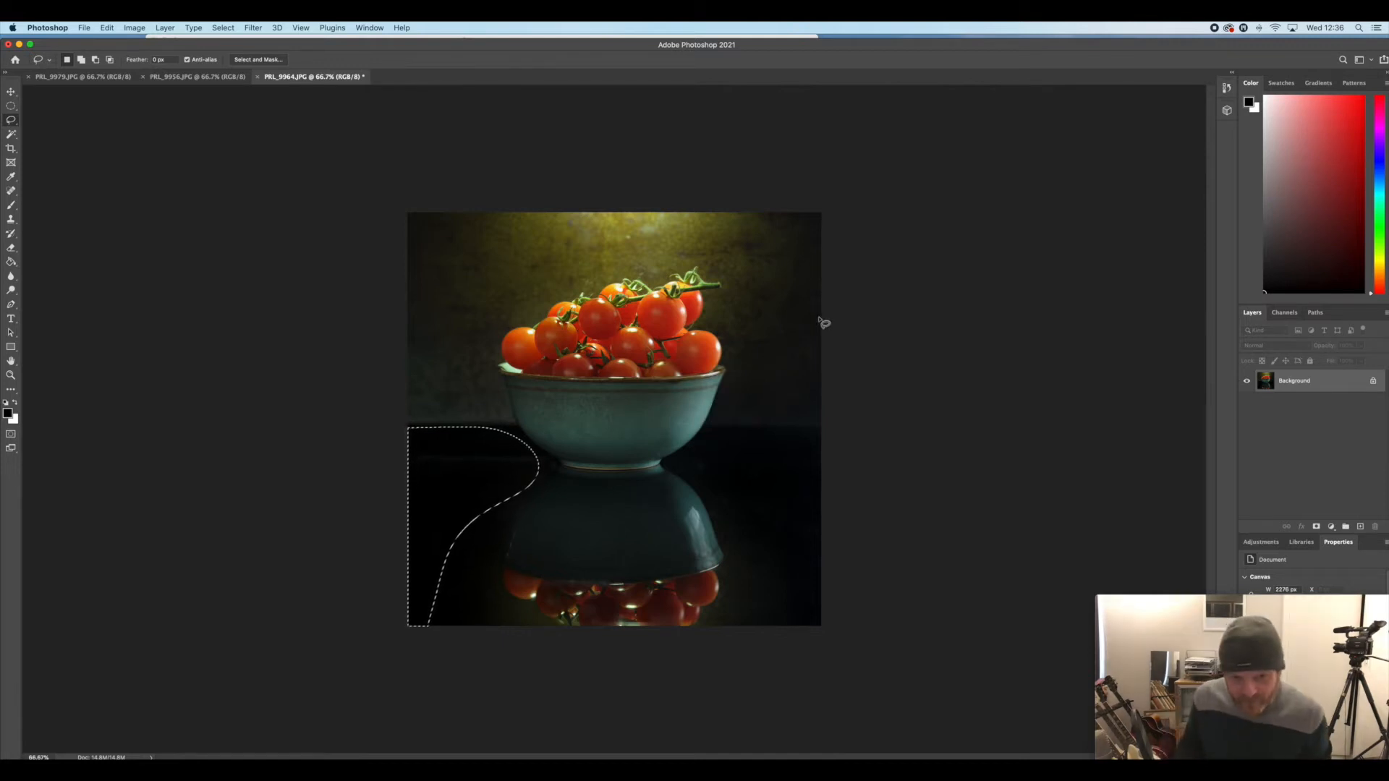
# Clear the selection and try a Levels adjustment with the midtone input at 0.82
pyautogui.press('super+d')
pyautogui.press('super+l')
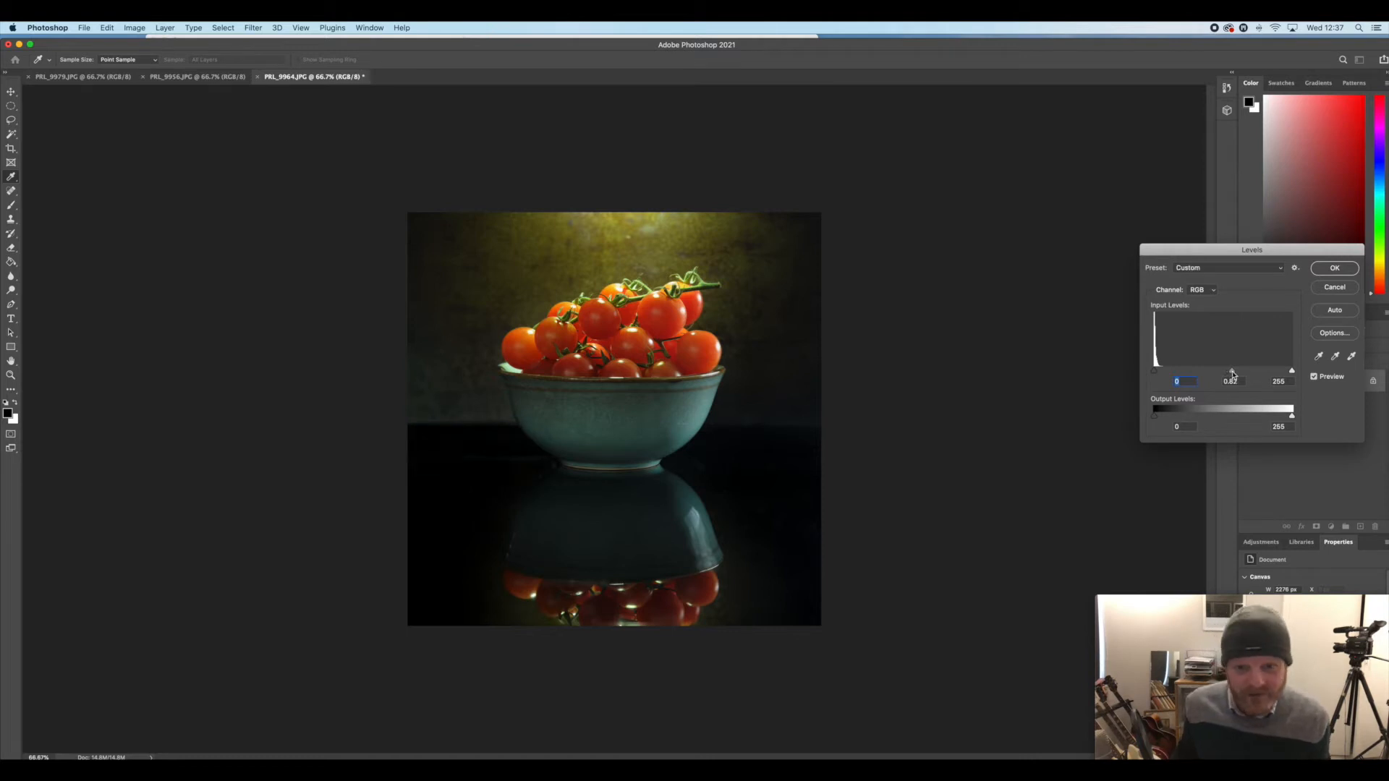
pyautogui.click(1339, 292)
pyautogui.press('l')
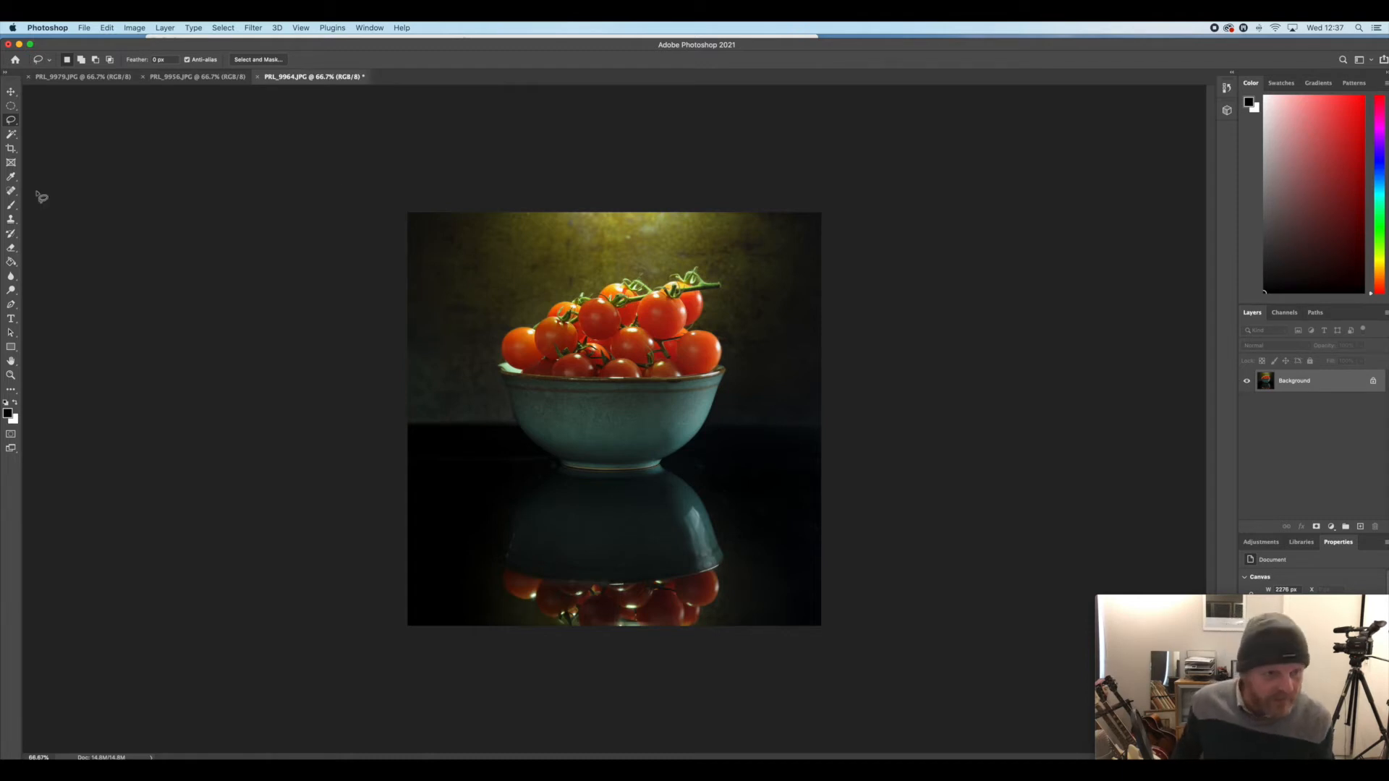
# Brighten the highlights on the bowl and the reflected tomatoes with the Dodge tool, using a 444 px brush at 11% exposure
pyautogui.click(11, 150)
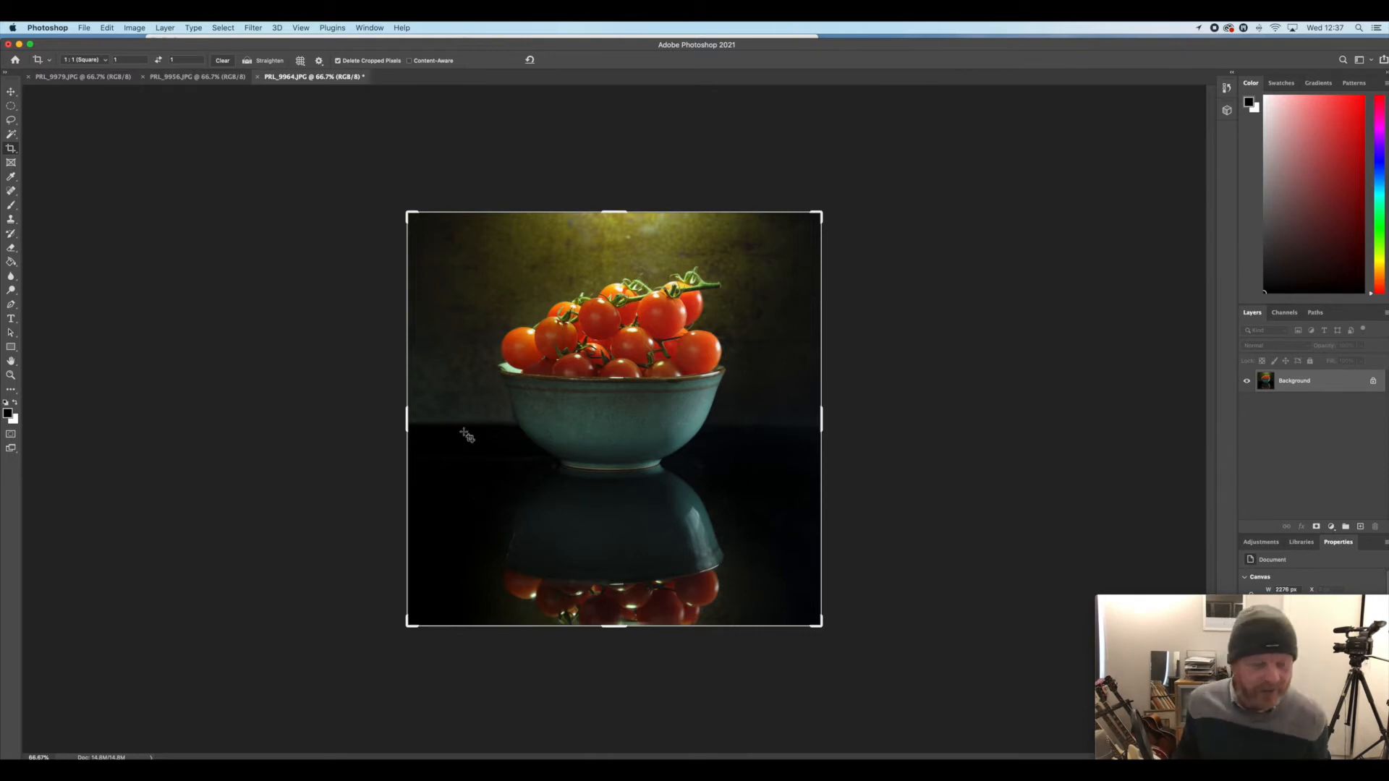
pyautogui.click(11, 290)
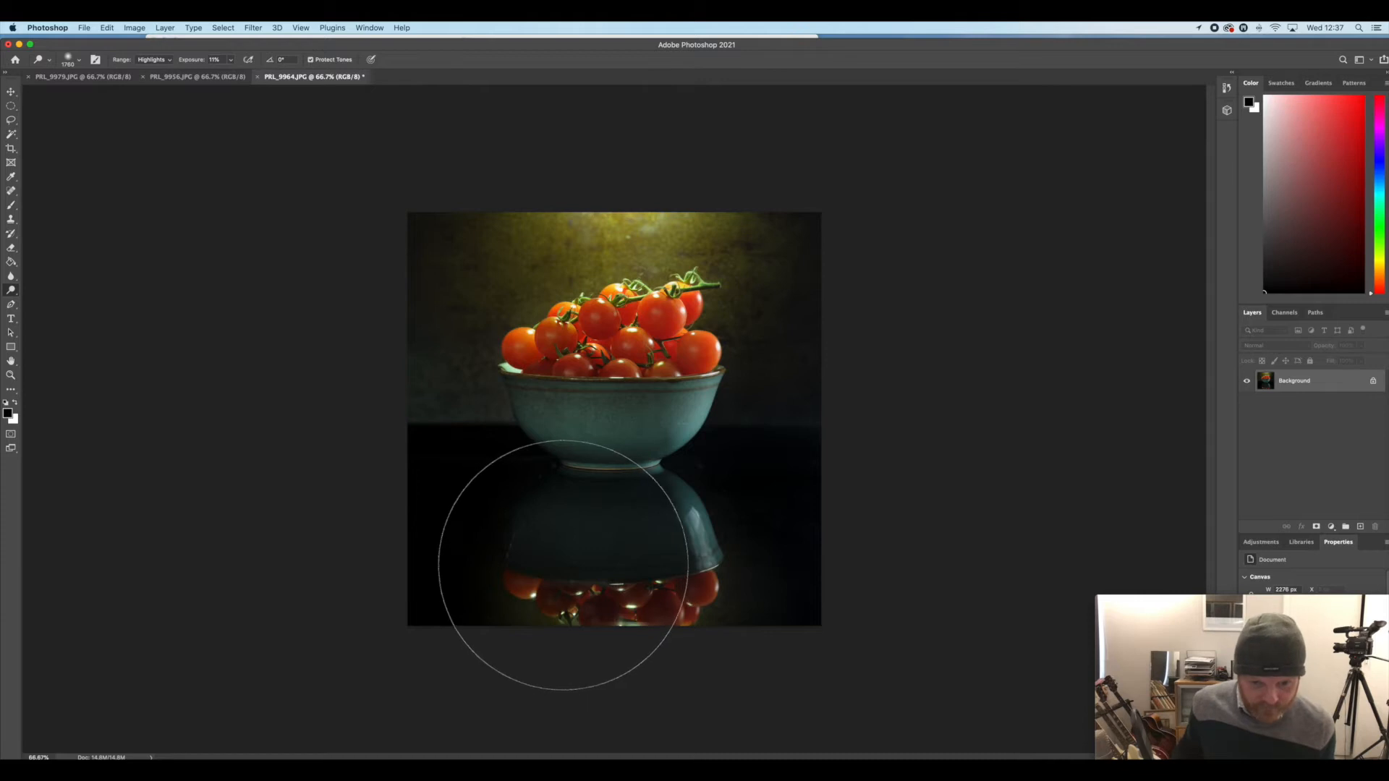
pyautogui.click(11, 120)
pyautogui.click(12, 290)
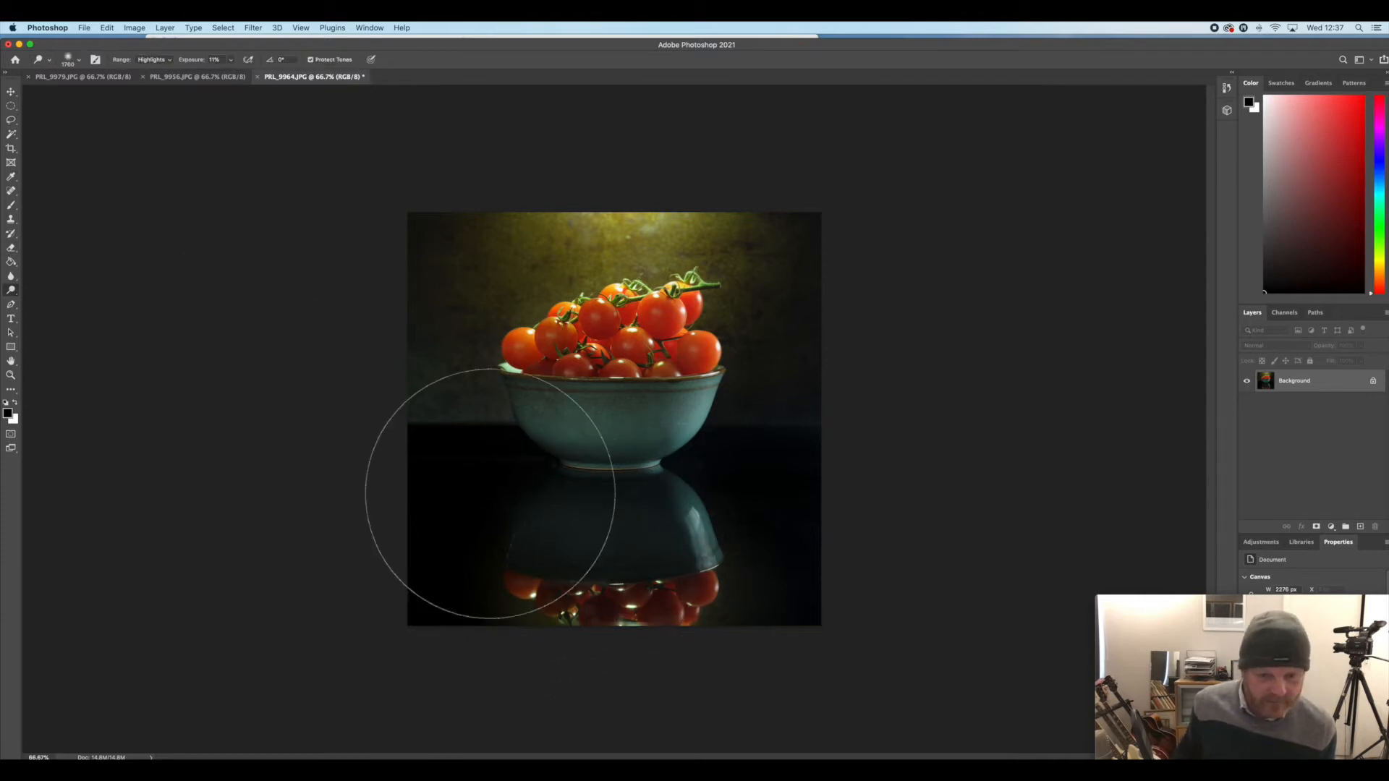
pyautogui.click(81, 62)
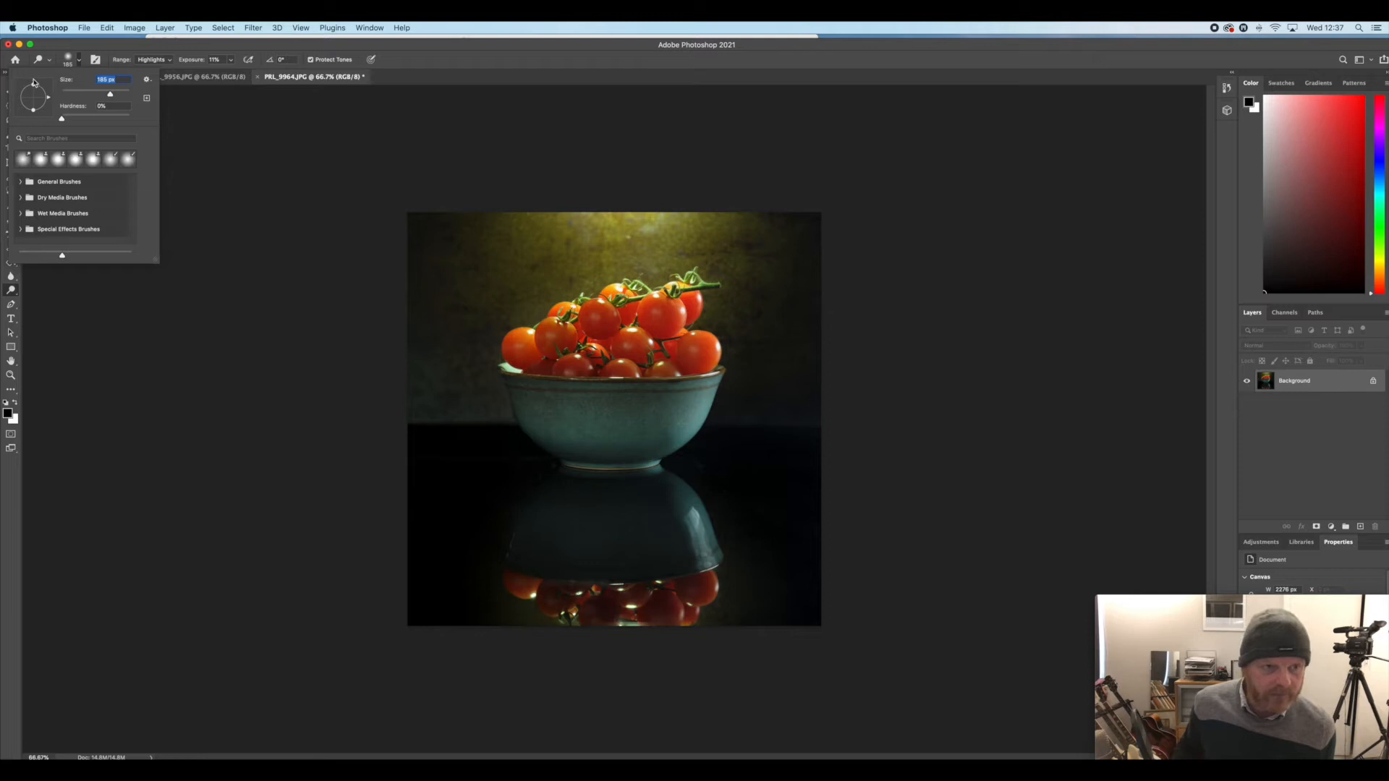
pyautogui.moveTo(121, 98); pyautogui.dragTo(122, 97)
pyautogui.moveTo(550, 500)
pyautogui.mouseDown()
pyautogui.moveTo(609, 607)
pyautogui.moveTo(667, 595)
pyautogui.moveTo(537, 587)
pyautogui.moveTo(563, 602)
pyautogui.moveTo(674, 583)
pyautogui.moveTo(650, 499)
pyautogui.moveTo(661, 509)
pyautogui.moveTo(649, 524)
pyautogui.moveTo(617, 517)
pyautogui.moveTo(611, 543)
pyautogui.moveTo(642, 558)
pyautogui.moveTo(643, 493)
pyautogui.moveTo(673, 528)
pyautogui.moveTo(665, 576)
pyautogui.moveTo(552, 569)
pyautogui.moveTo(643, 565)
pyautogui.moveTo(615, 554)
pyautogui.moveTo(553, 556)
pyautogui.mouseUp()
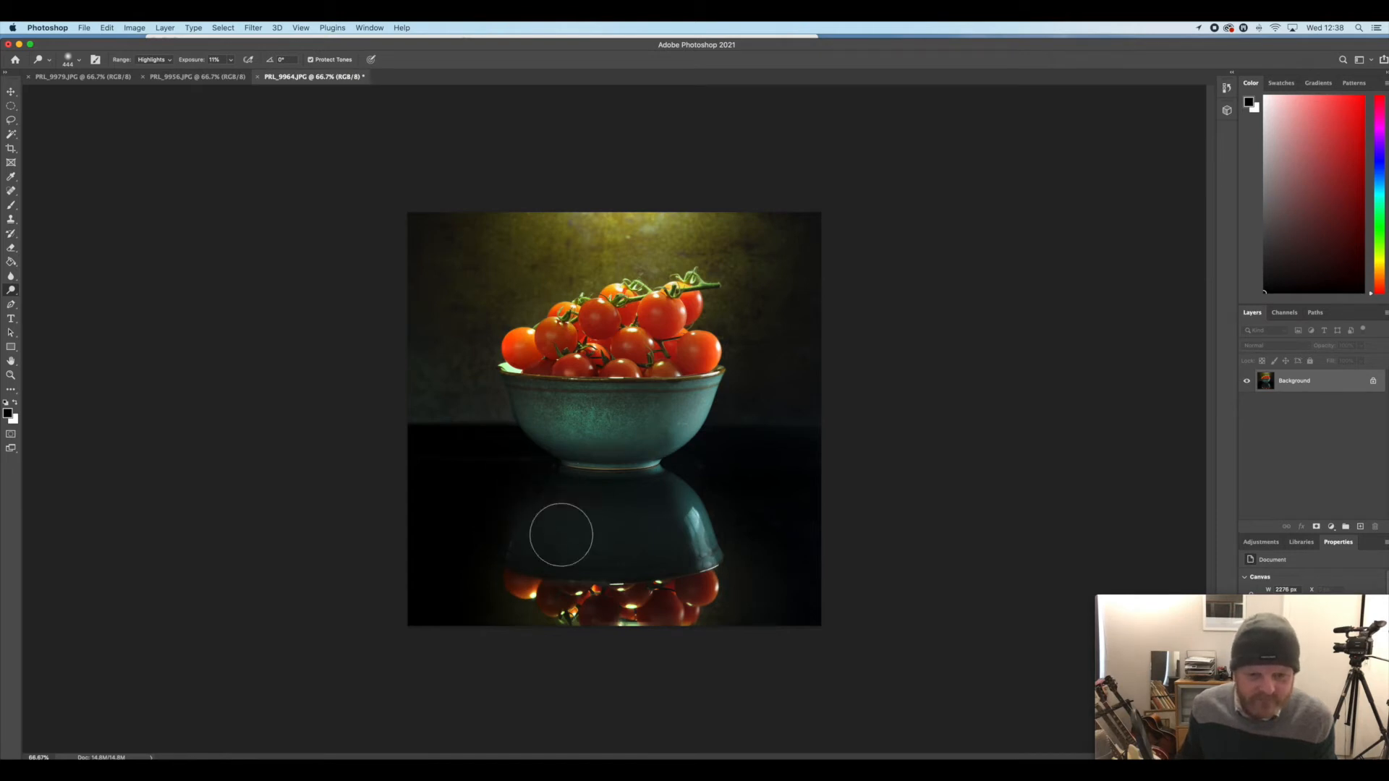
# Clone out the marks along the left edge of the bowl's reflection using the Clone Stamp with a 38 px brush
pyautogui.click(13, 121)
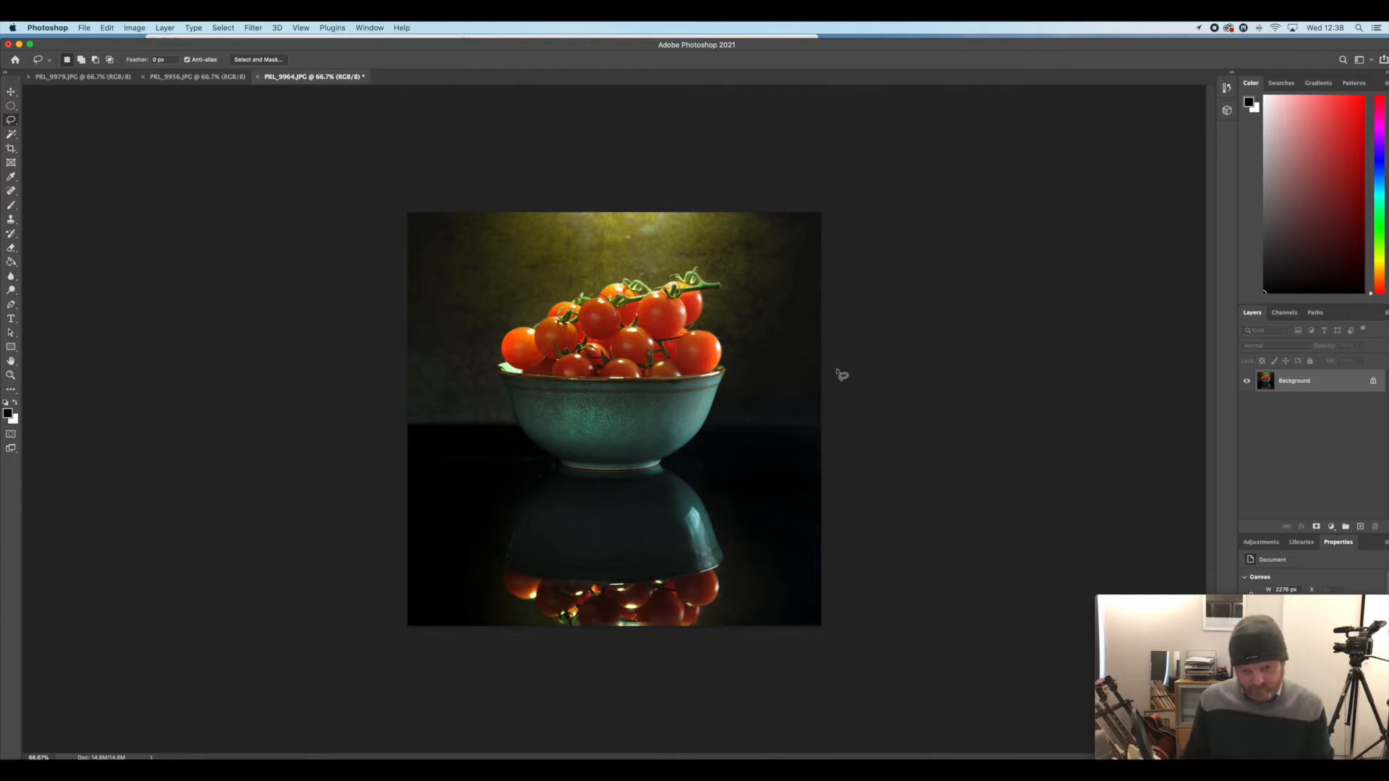
pyautogui.press('super+plus')
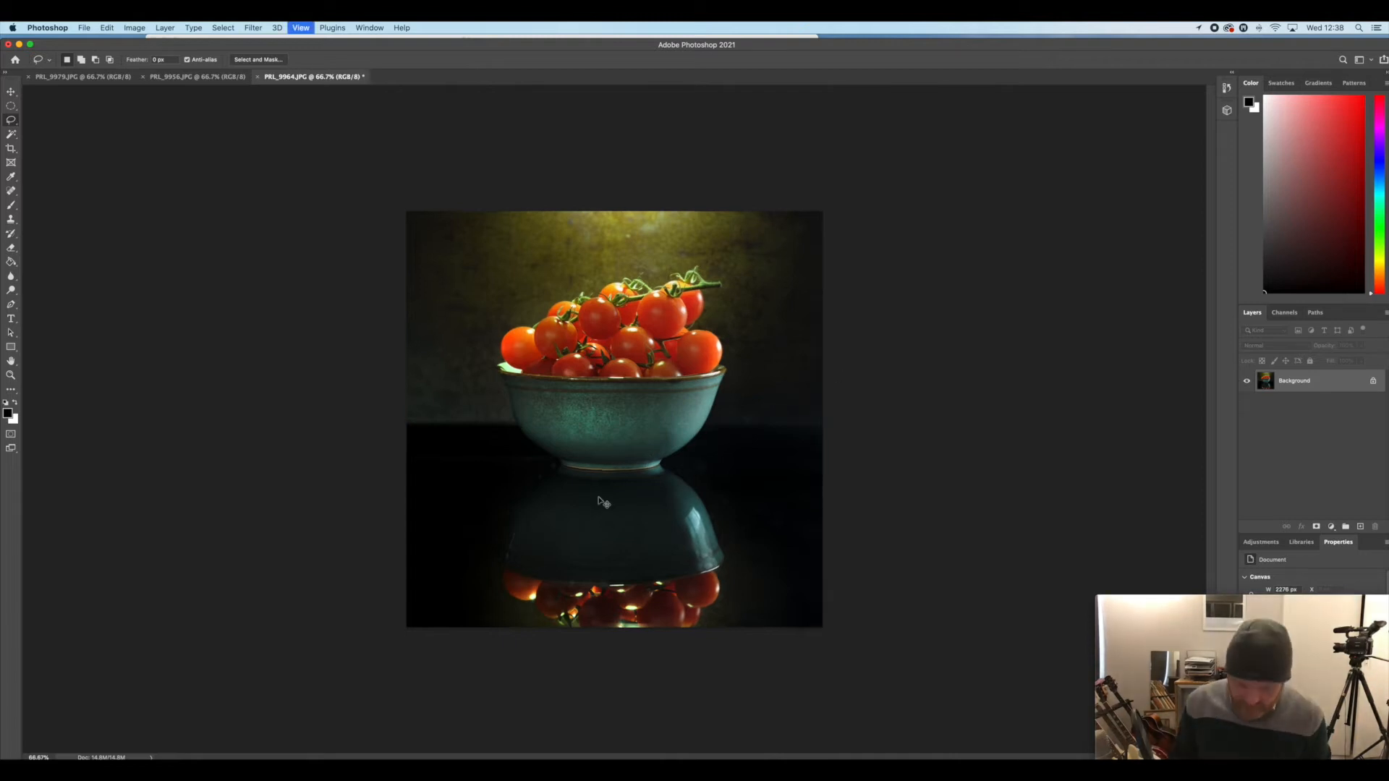
pyautogui.press('super+plus')
pyautogui.scroll(-5, 601, 501)
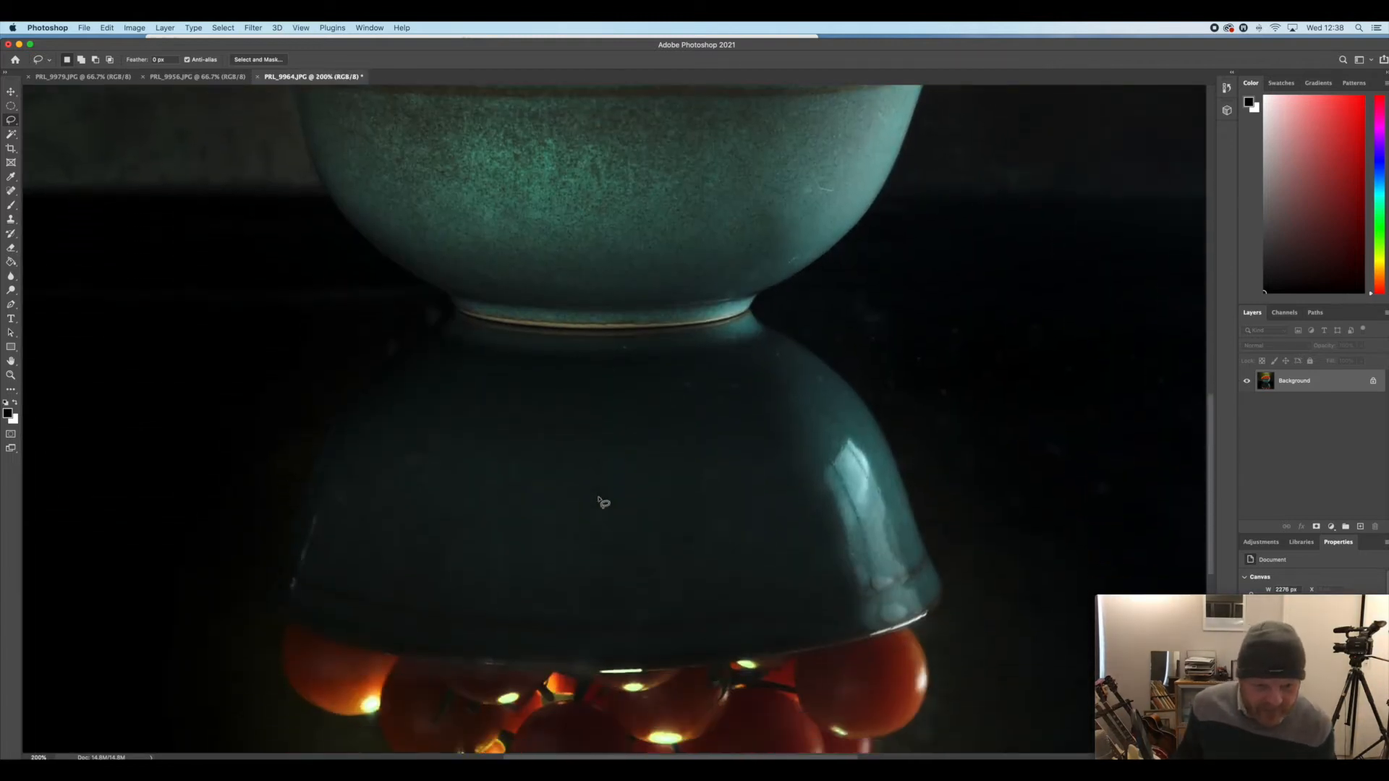
pyautogui.click(11, 219)
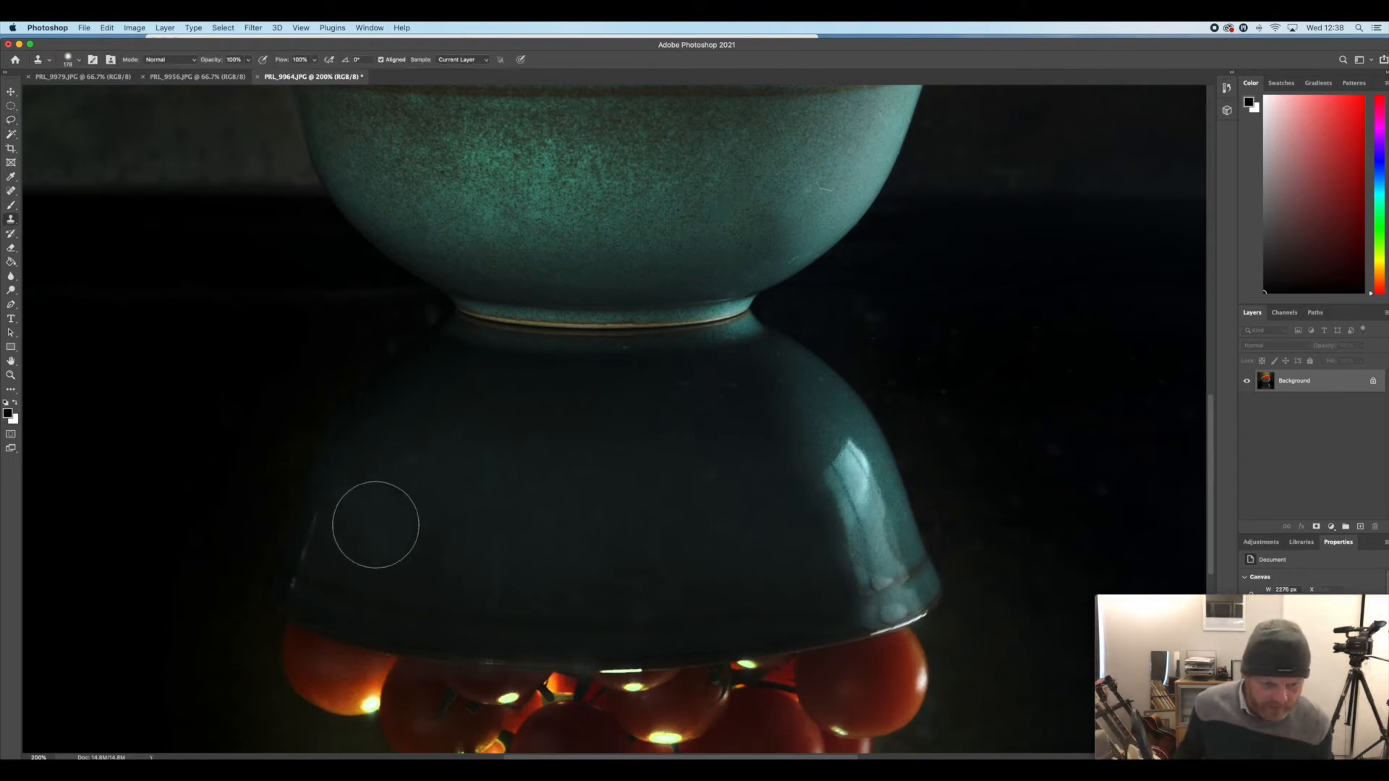
pyautogui.click(79, 63)
pyautogui.write('38')
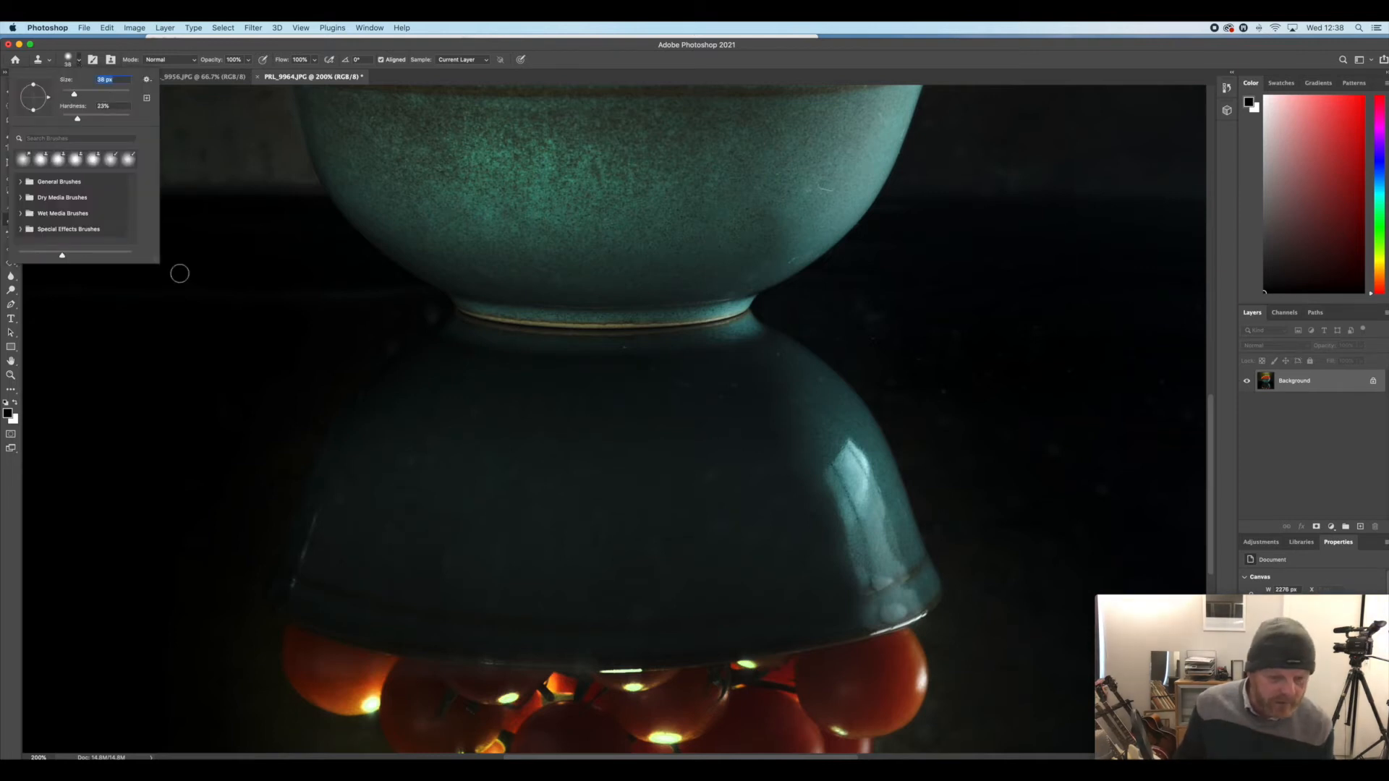
pyautogui.press('Return')
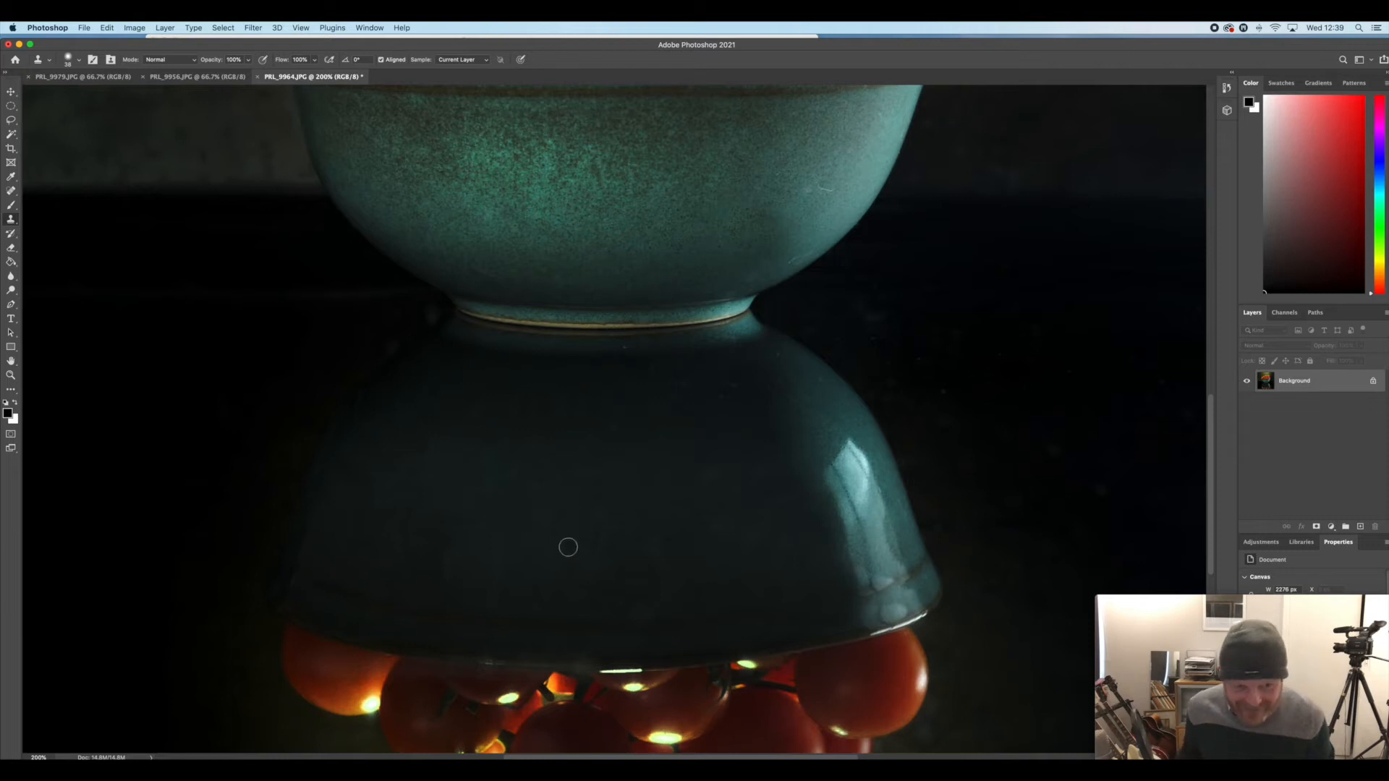
pyautogui.keyDown('alt'); pyautogui.click(273, 476); pyautogui.keyUp('alt')
pyautogui.moveTo(312, 461)
pyautogui.mouseDown()
pyautogui.moveTo(341, 417)
pyautogui.moveTo(306, 491)
pyautogui.moveTo(317, 459)
pyautogui.moveTo(316, 472)
pyautogui.mouseUp()
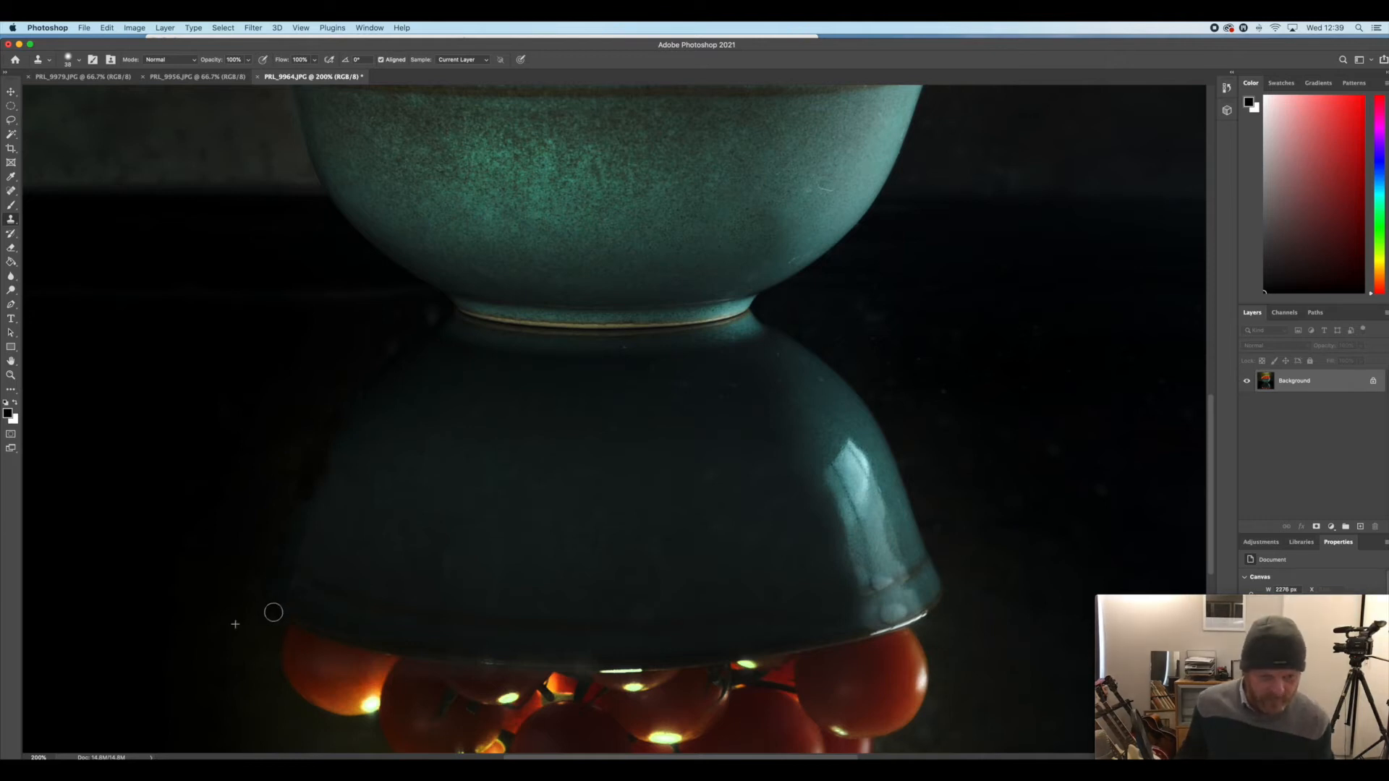
pyautogui.moveTo(319, 453)
pyautogui.mouseDown()
pyautogui.moveTo(341, 426)
pyautogui.moveTo(311, 487)
pyautogui.mouseUp()
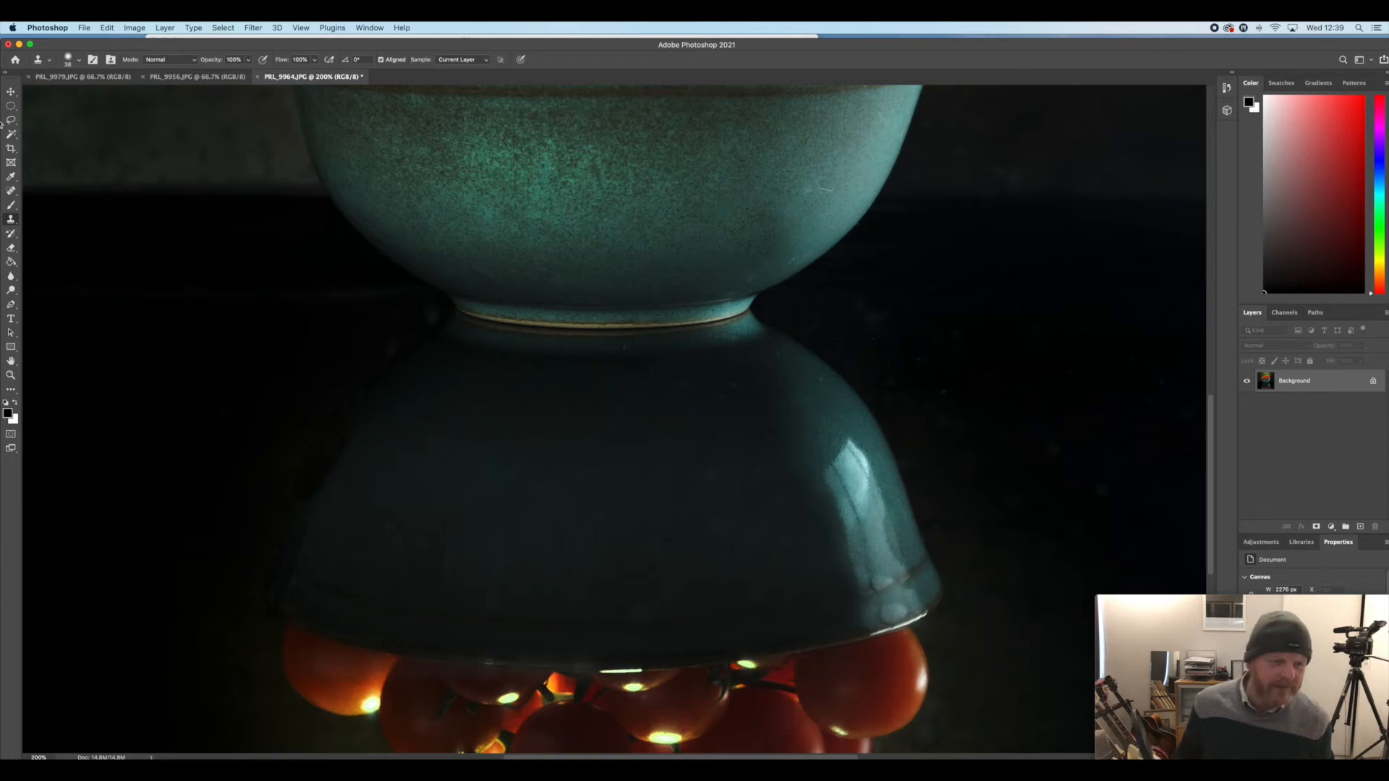
# Lasso the tabletop along the left side of the bowl's reflection and feather the selection by 100 pixels
pyautogui.click(11, 120)
pyautogui.moveTo(449, 313)
pyautogui.mouseDown()
pyautogui.moveTo(262, 711)
pyautogui.moveTo(186, 642)
pyautogui.moveTo(191, 424)
pyautogui.moveTo(269, 323)
pyautogui.mouseUp()
pyautogui.click(223, 27)
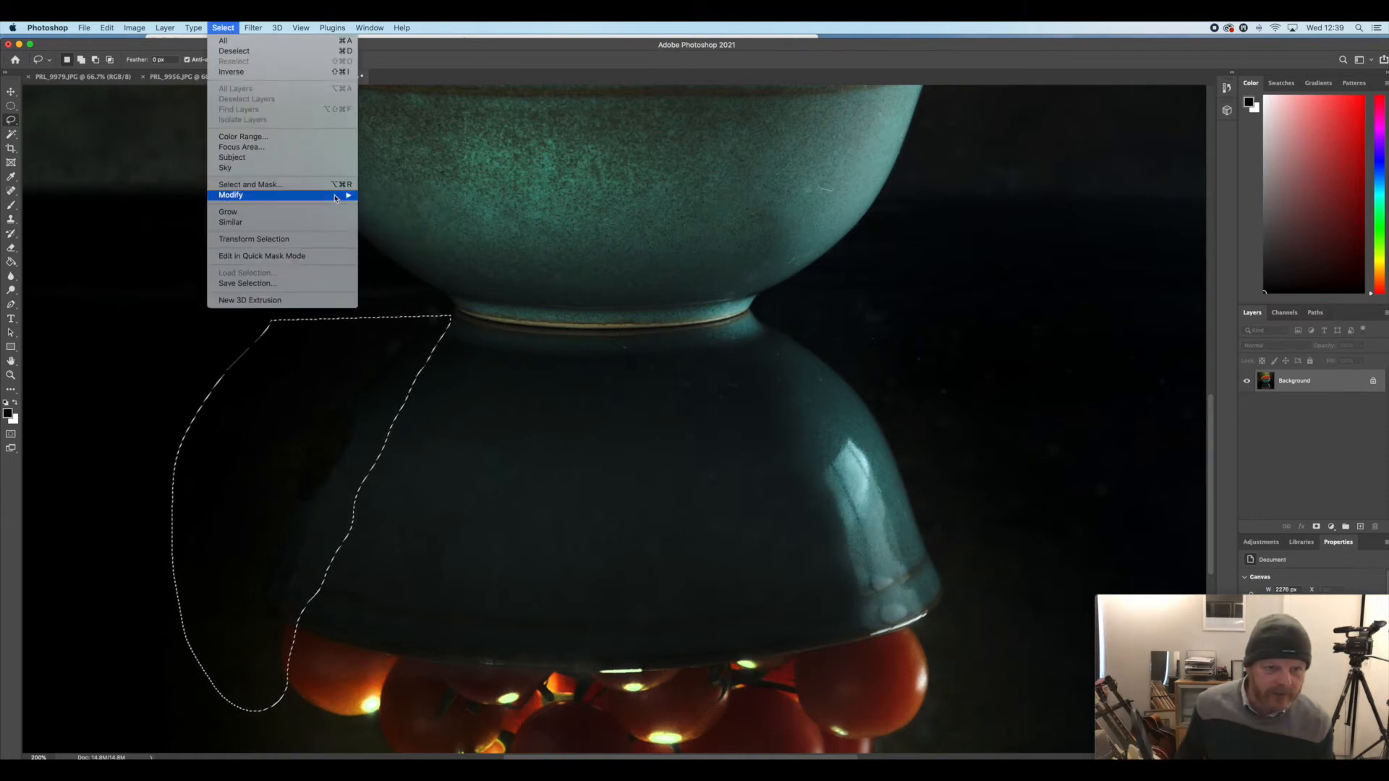
pyautogui.moveTo(340, 195)
pyautogui.click(384, 237)
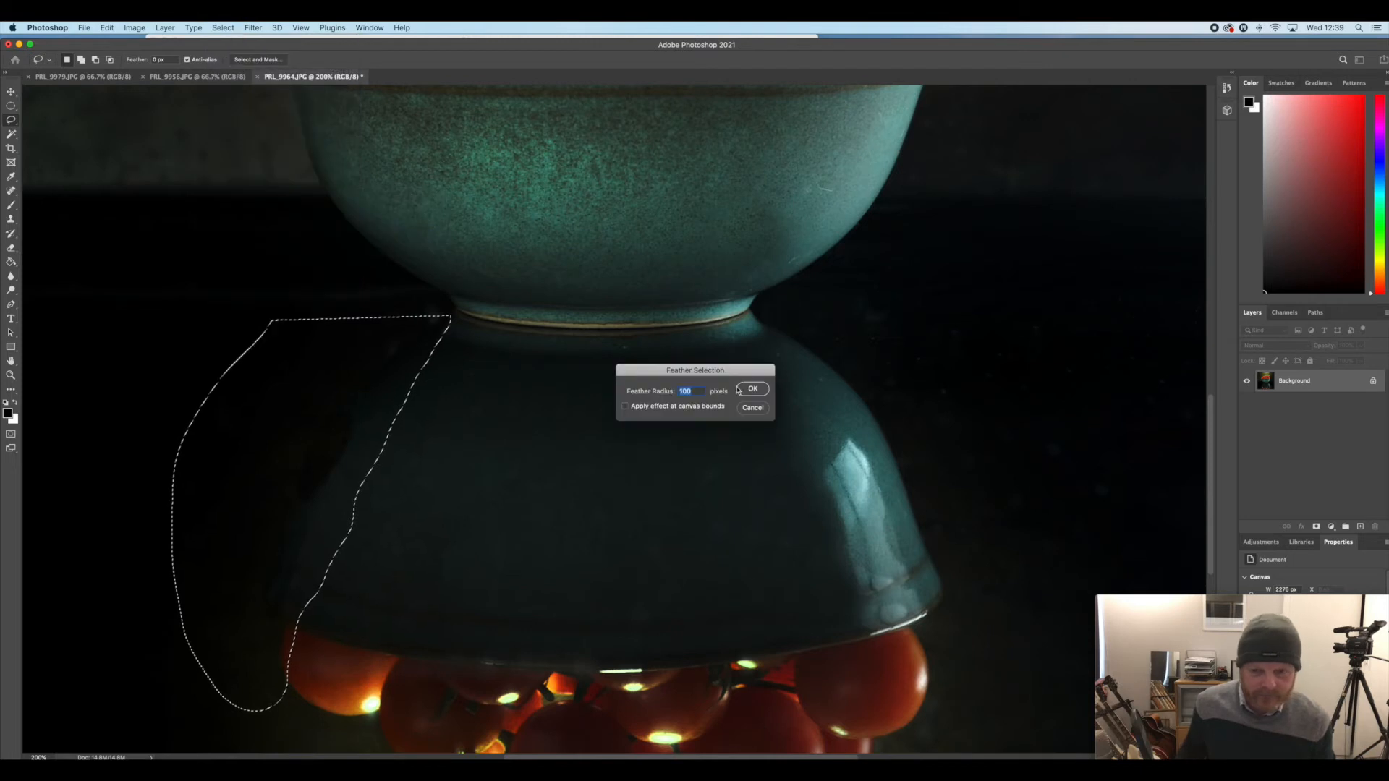
pyautogui.press('Return')
# Darken the selected tabletop area with Levels at a midtone input of 0.84, and clear the selection
pyautogui.hotkey('ctrl', 'l')
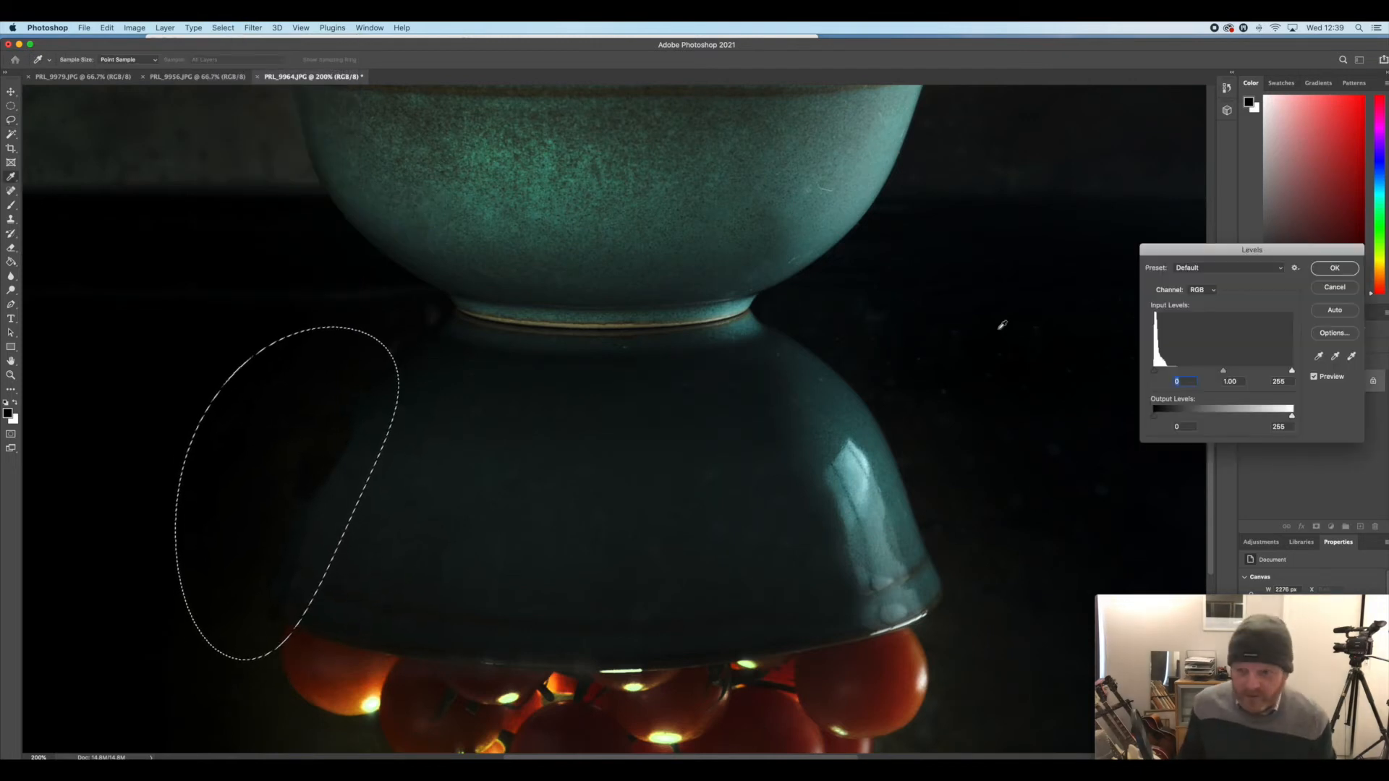
pyautogui.moveTo(1229, 373); pyautogui.dragTo(1231, 373)
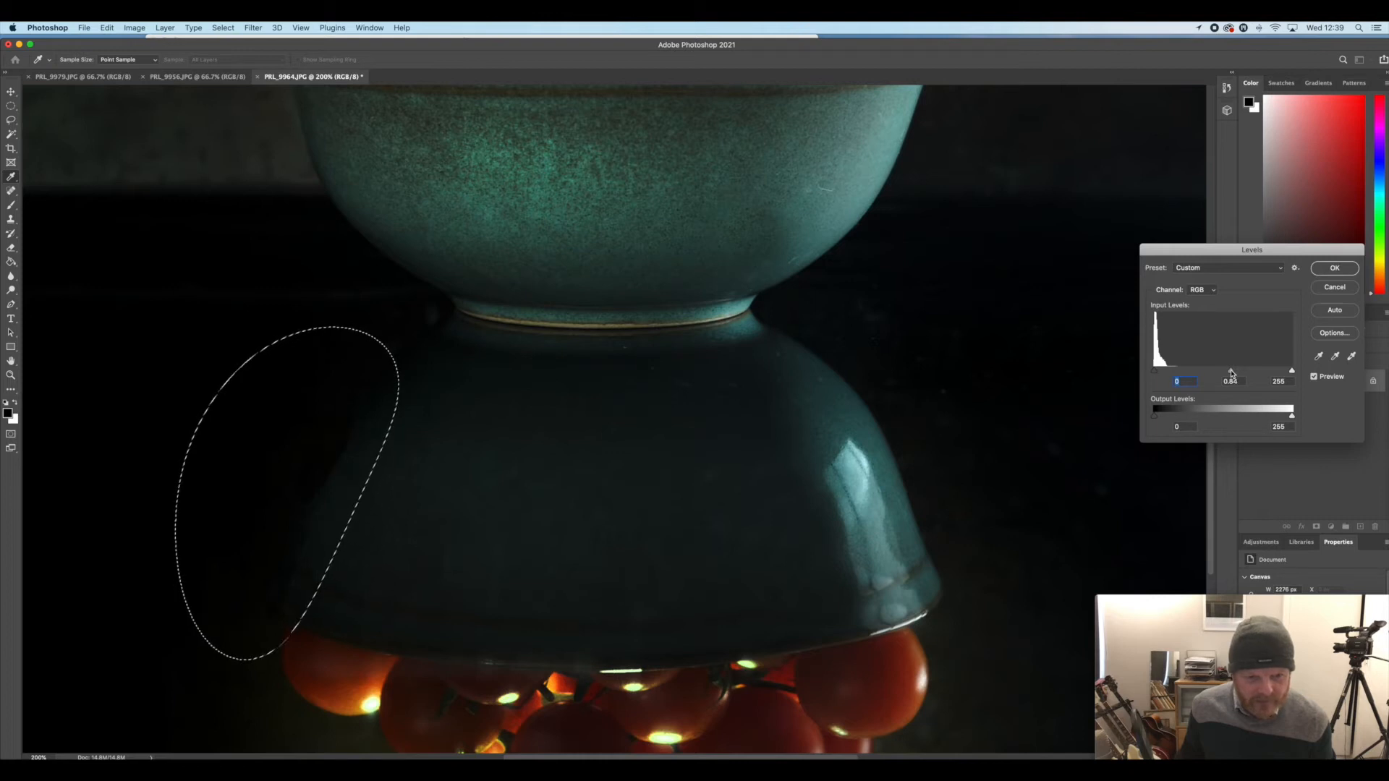
pyautogui.press('Return')
pyautogui.hotkey('ctrl', 'd')
# Burn the shadows along the upper left edge of the bowl's reflection with a 168 px brush at 11% exposure
pyautogui.click(11, 291)
pyautogui.click(45, 300)
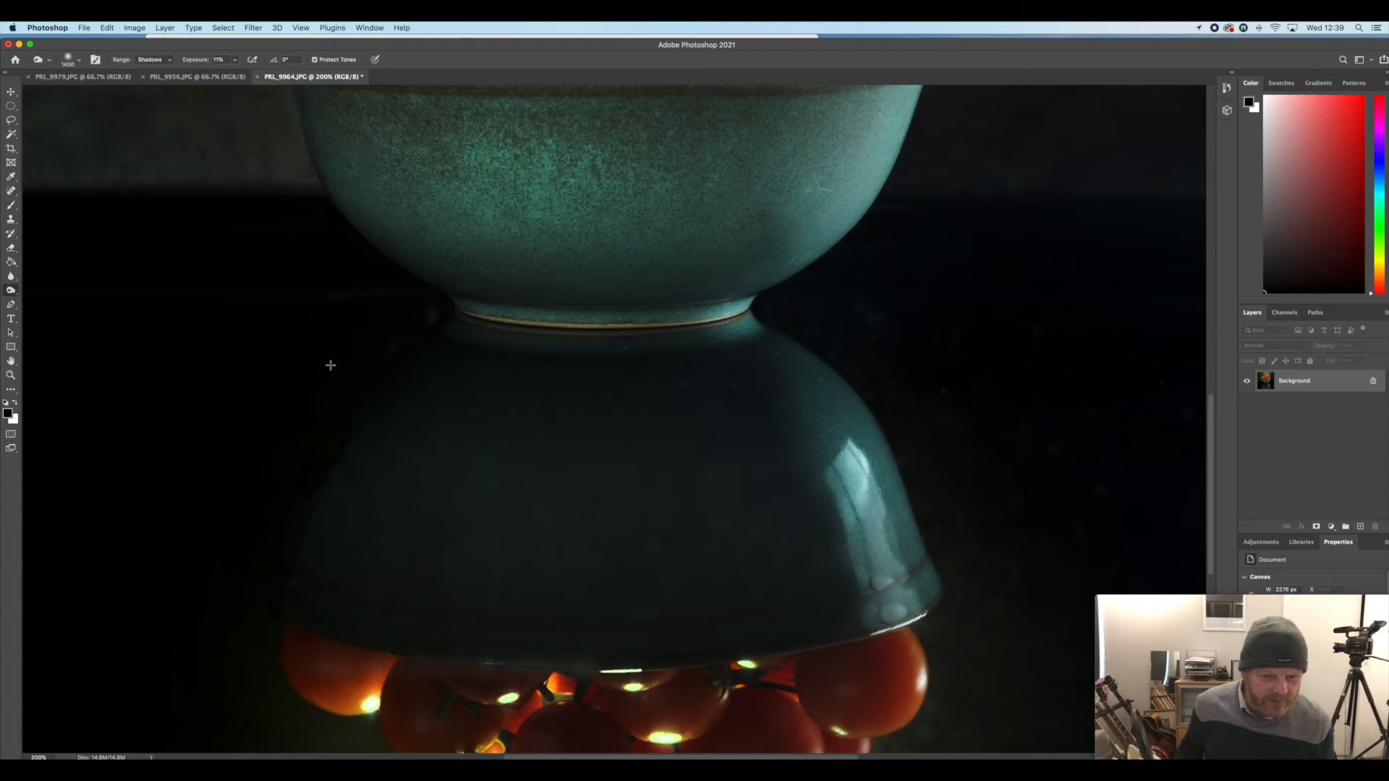
pyautogui.click(79, 62)
pyautogui.moveTo(118, 96); pyautogui.dragTo(108, 96)
pyautogui.click(345, 395)
pyautogui.moveTo(345, 395)
pyautogui.mouseDown()
pyautogui.moveTo(280, 565)
pyautogui.moveTo(378, 355)
pyautogui.mouseUp()
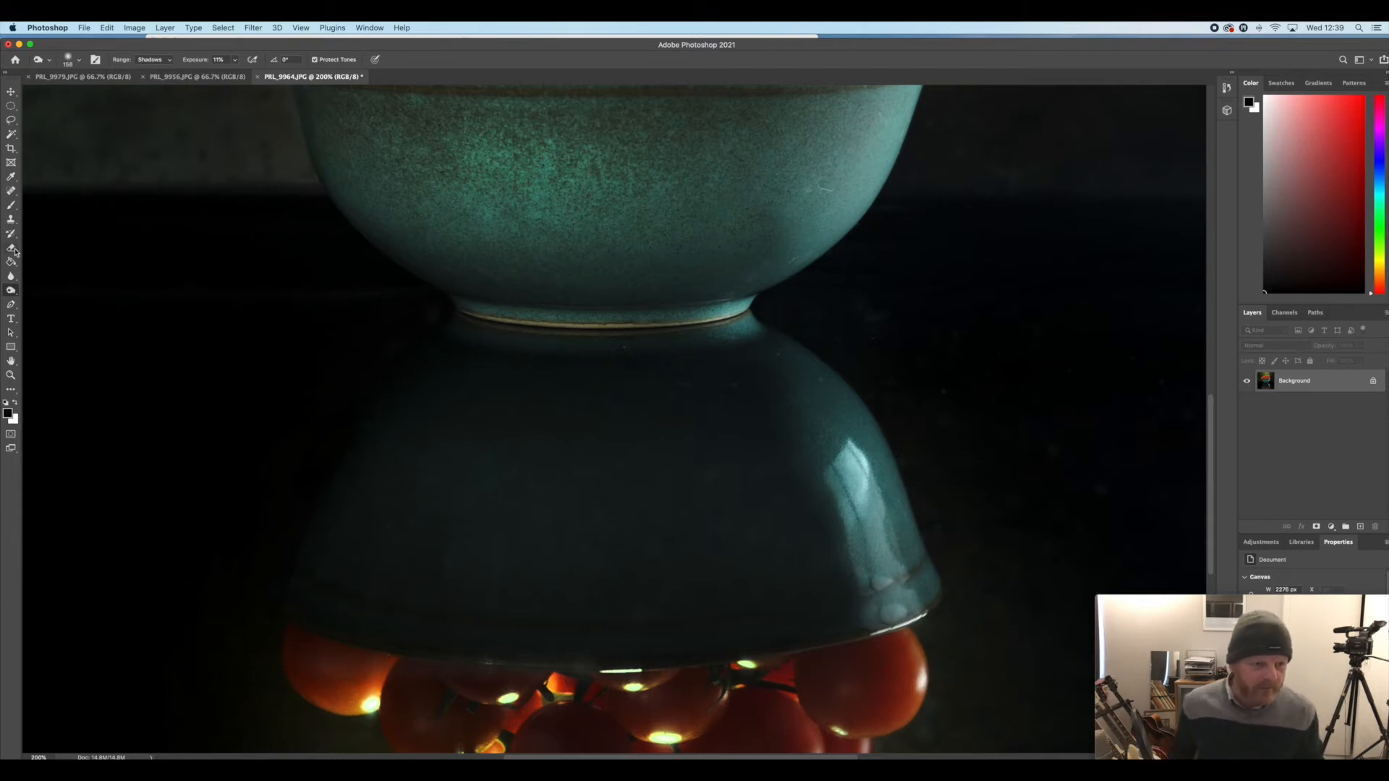
# Clone out the small specks on the dark surface of the bowl's reflection
pyautogui.click(11, 218)
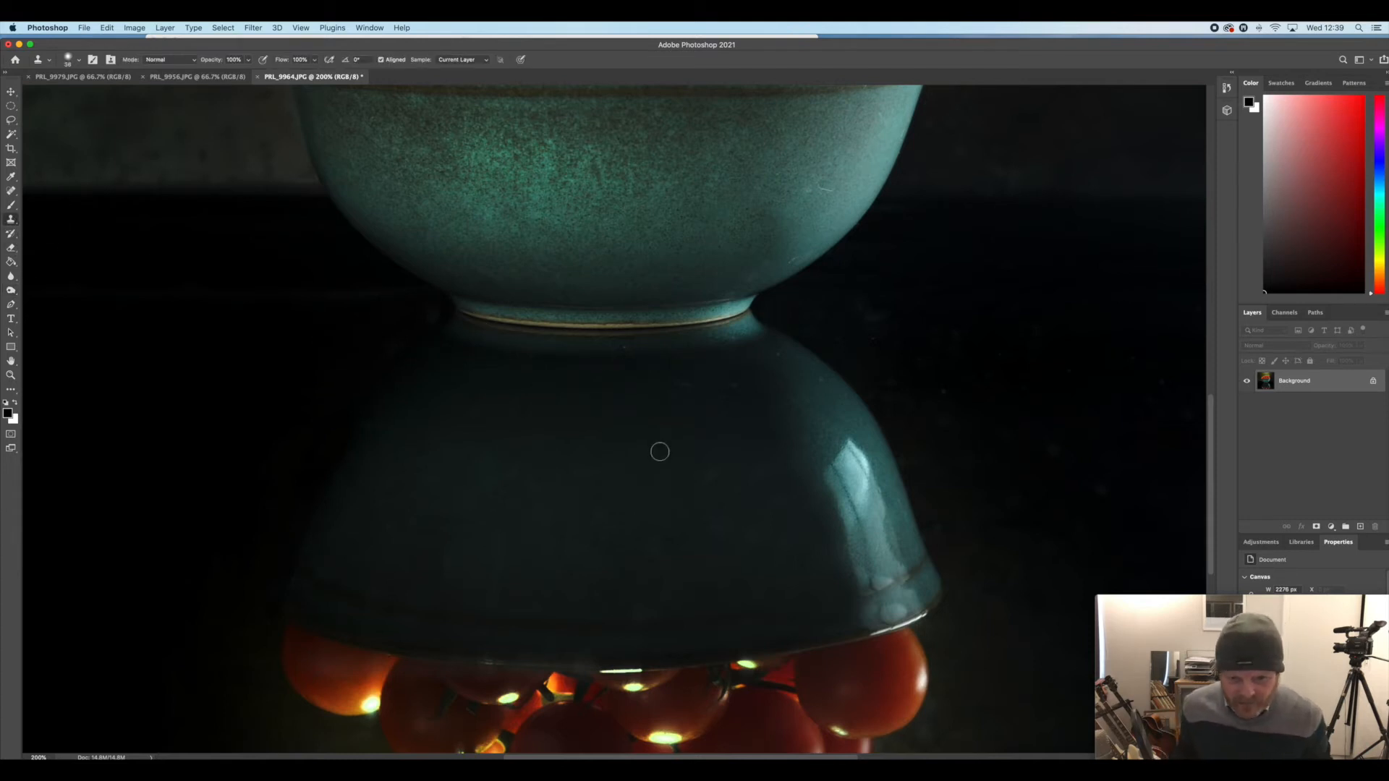
pyautogui.keyDown('alt'); pyautogui.click(651, 516); pyautogui.keyUp('alt')
pyautogui.click(654, 542)
pyautogui.click(646, 614)
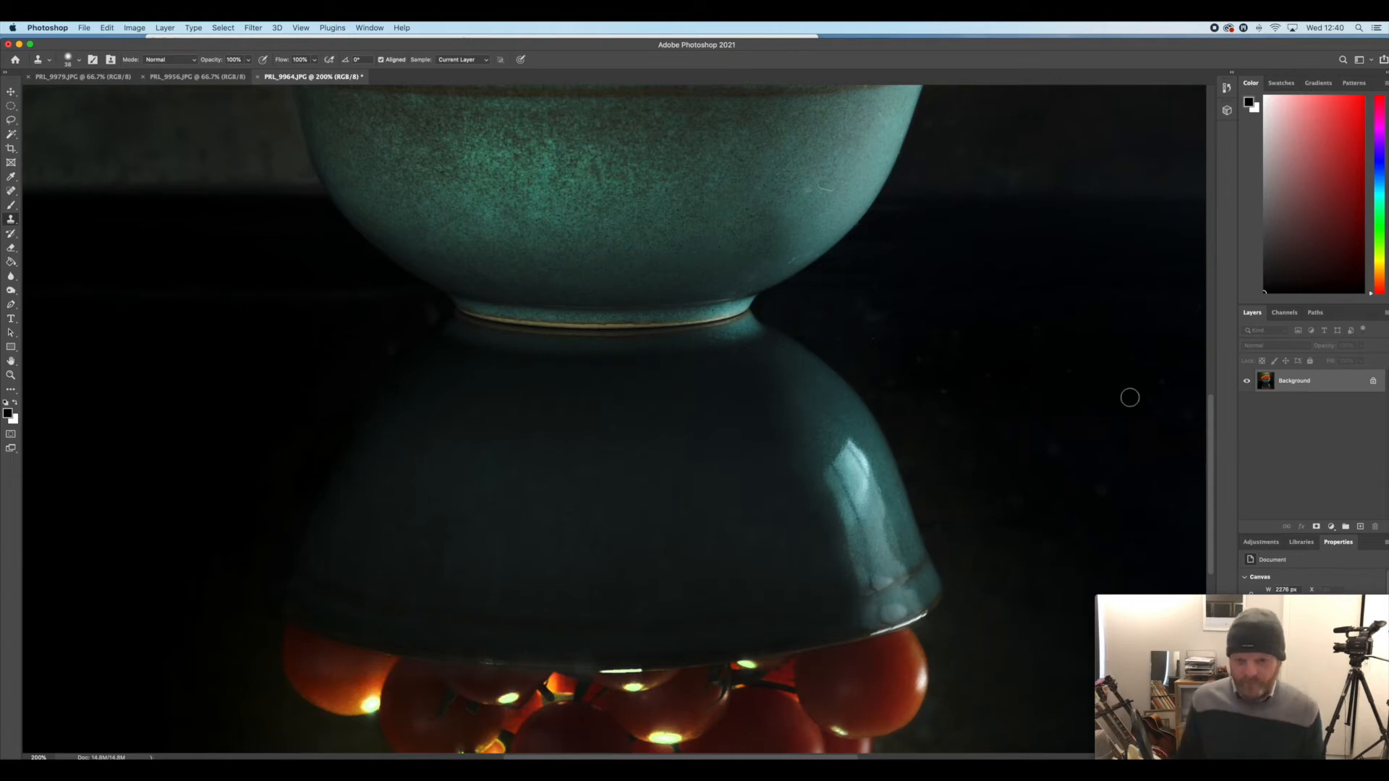
# Lasso the pile of tomatoes above the bowl's rim and feather the selection by 100 pixels
pyautogui.press('super+0')
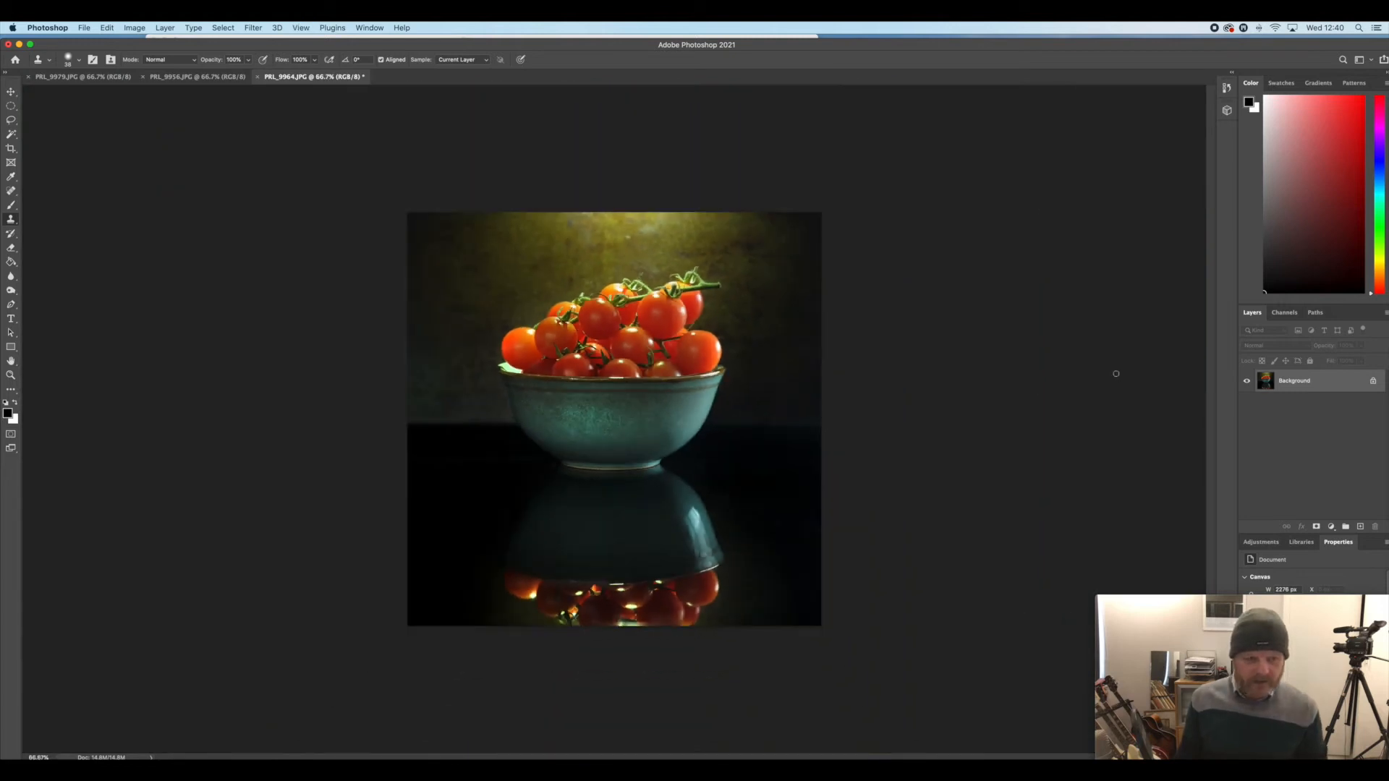
pyautogui.press('l')
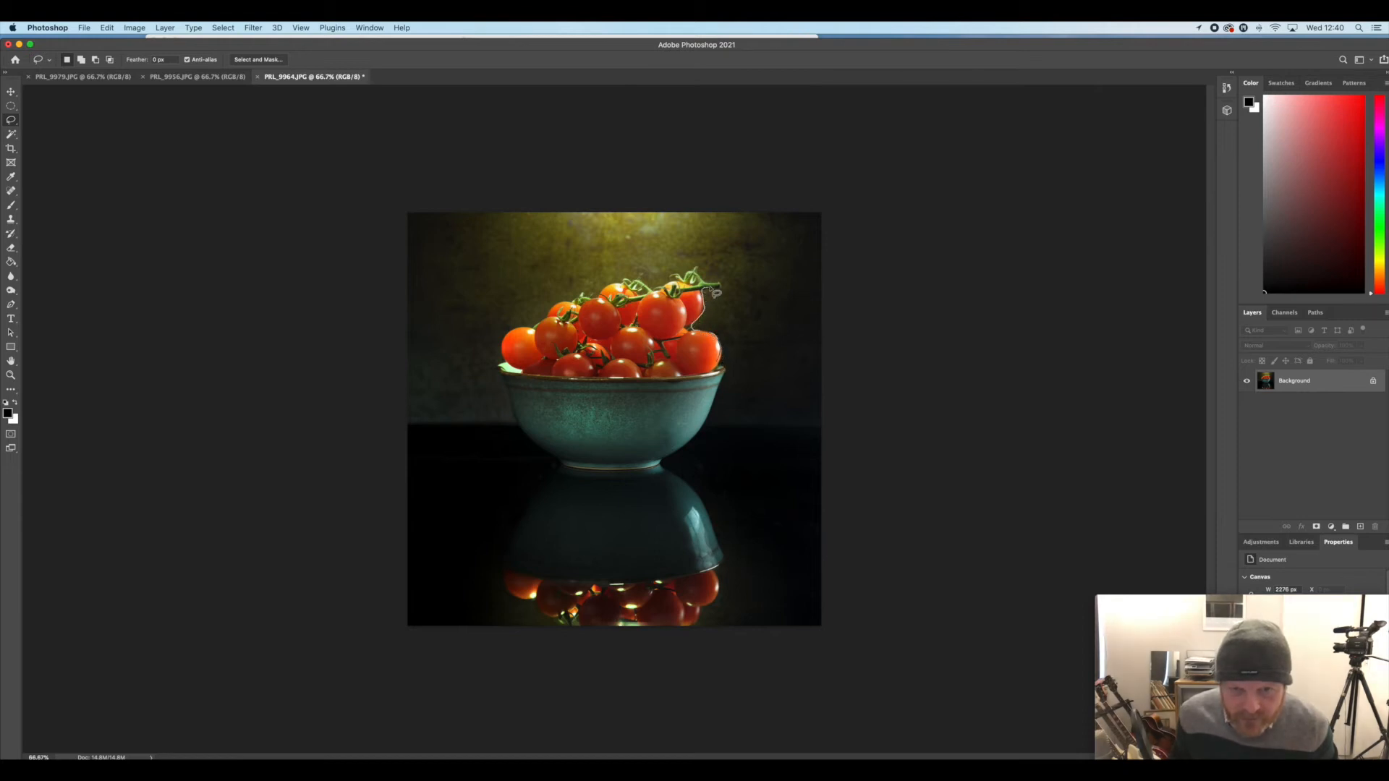
pyautogui.moveTo(689, 270)
pyautogui.mouseDown()
pyautogui.moveTo(582, 292)
pyautogui.moveTo(510, 335)
pyautogui.moveTo(503, 365)
pyautogui.moveTo(601, 381)
pyautogui.moveTo(725, 375)
pyautogui.mouseUp()
pyautogui.click(223, 27)
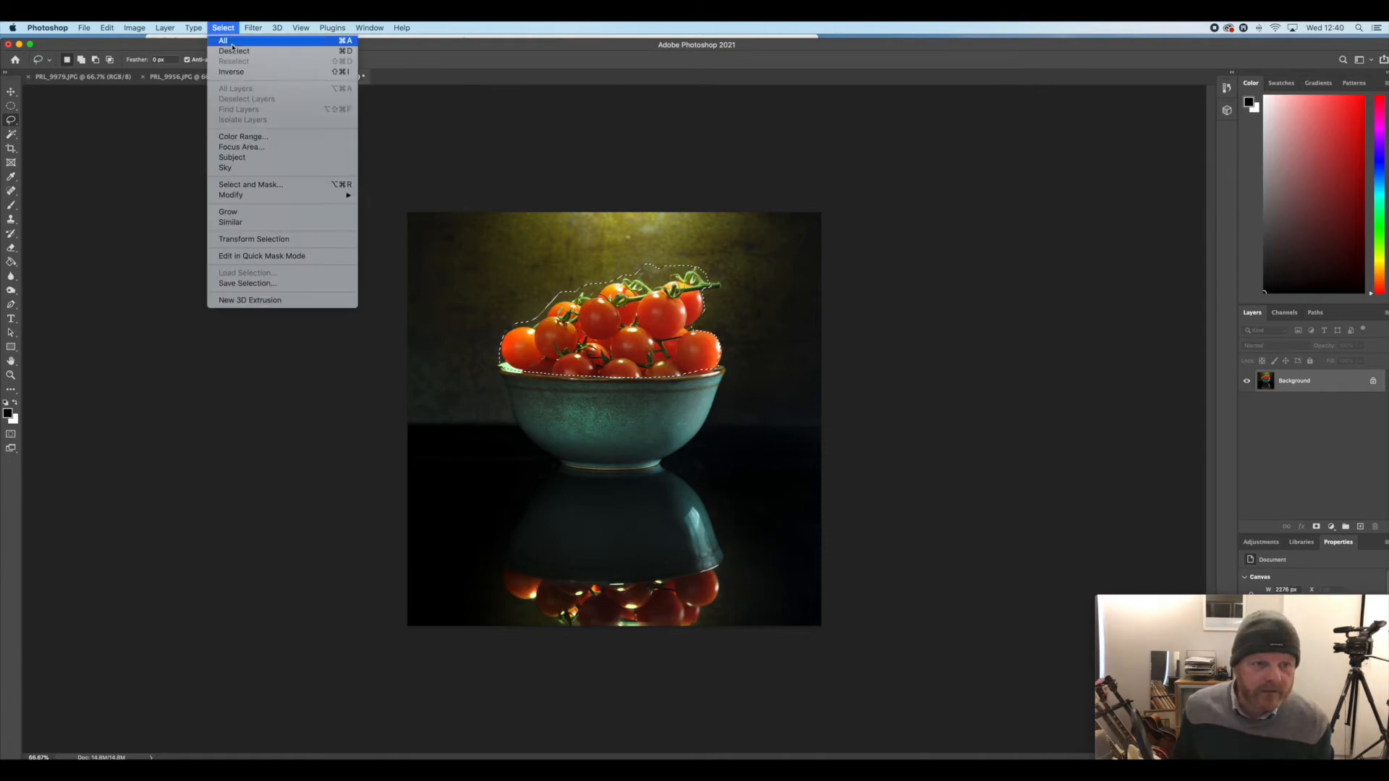
pyautogui.moveTo(263, 196)
pyautogui.click(384, 236)
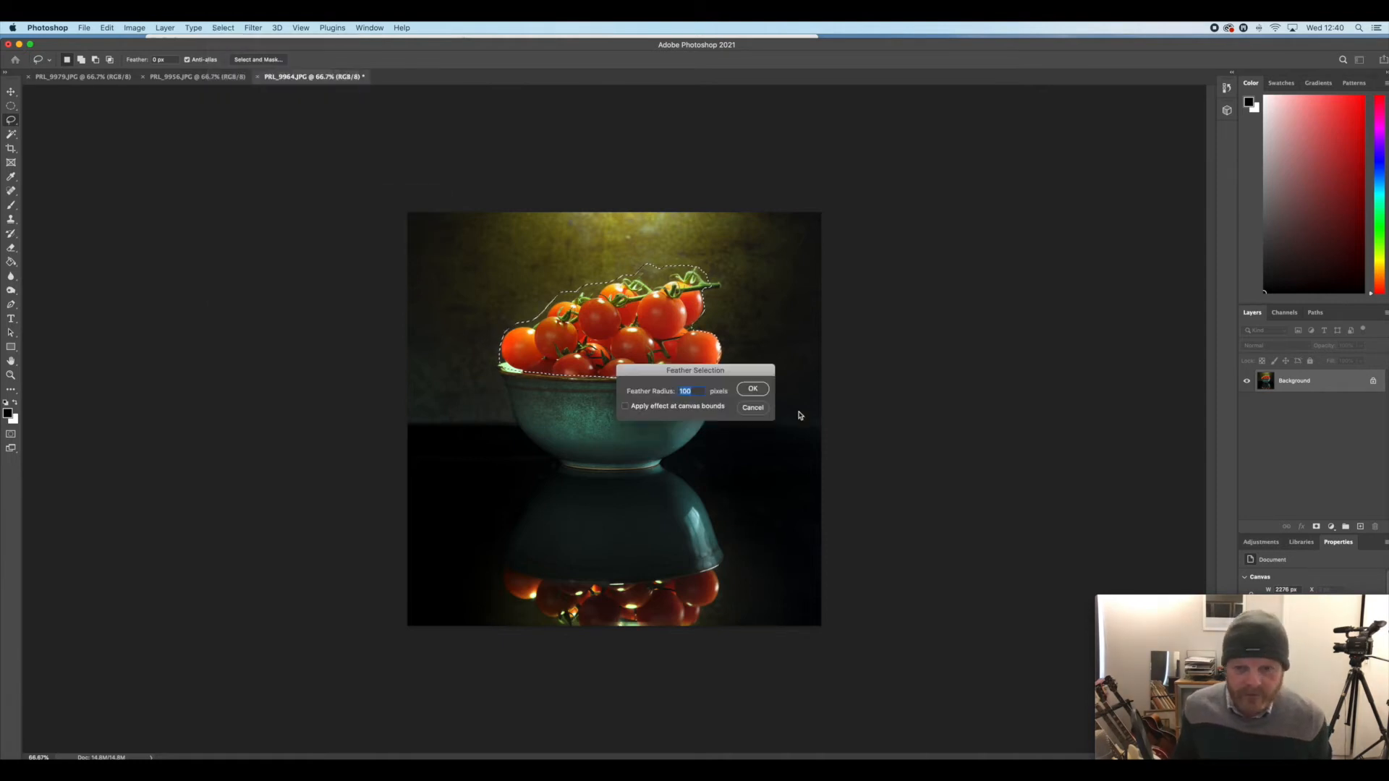
pyautogui.click(752, 389)
# Darken the selected tomatoes with Levels at a midtone input of 0.69
pyautogui.hotkey('ctrl', 'l')
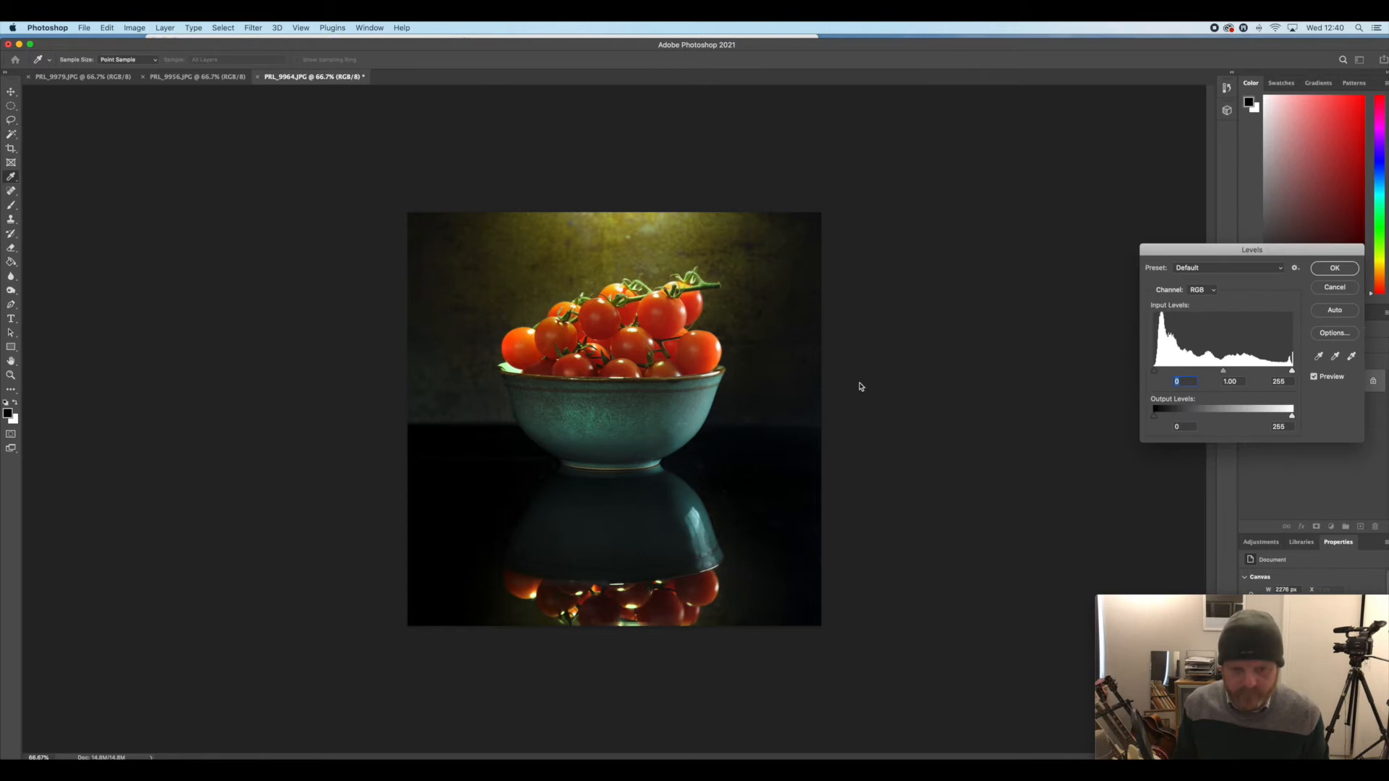
pyautogui.moveTo(1232, 373); pyautogui.dragTo(1233, 373)
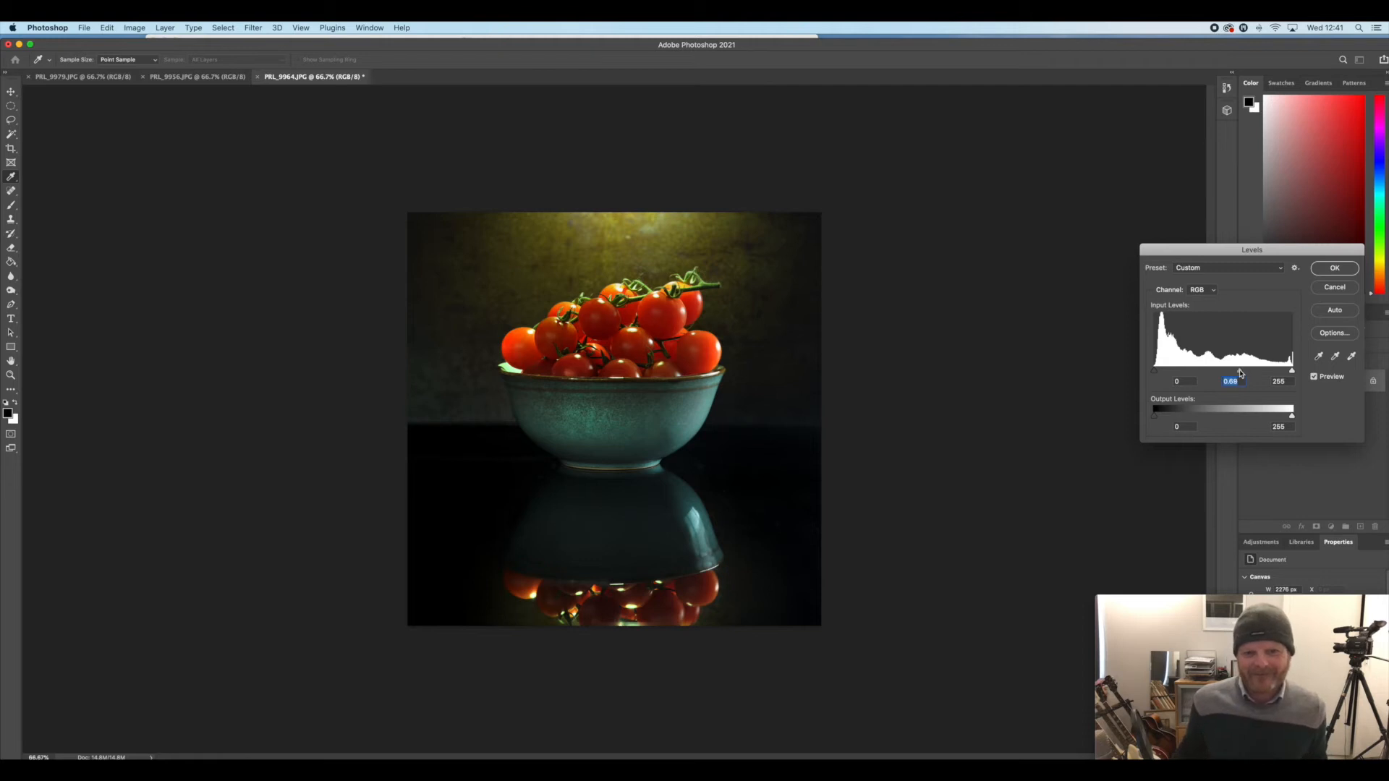
pyautogui.click(1335, 269)
pyautogui.press('l')
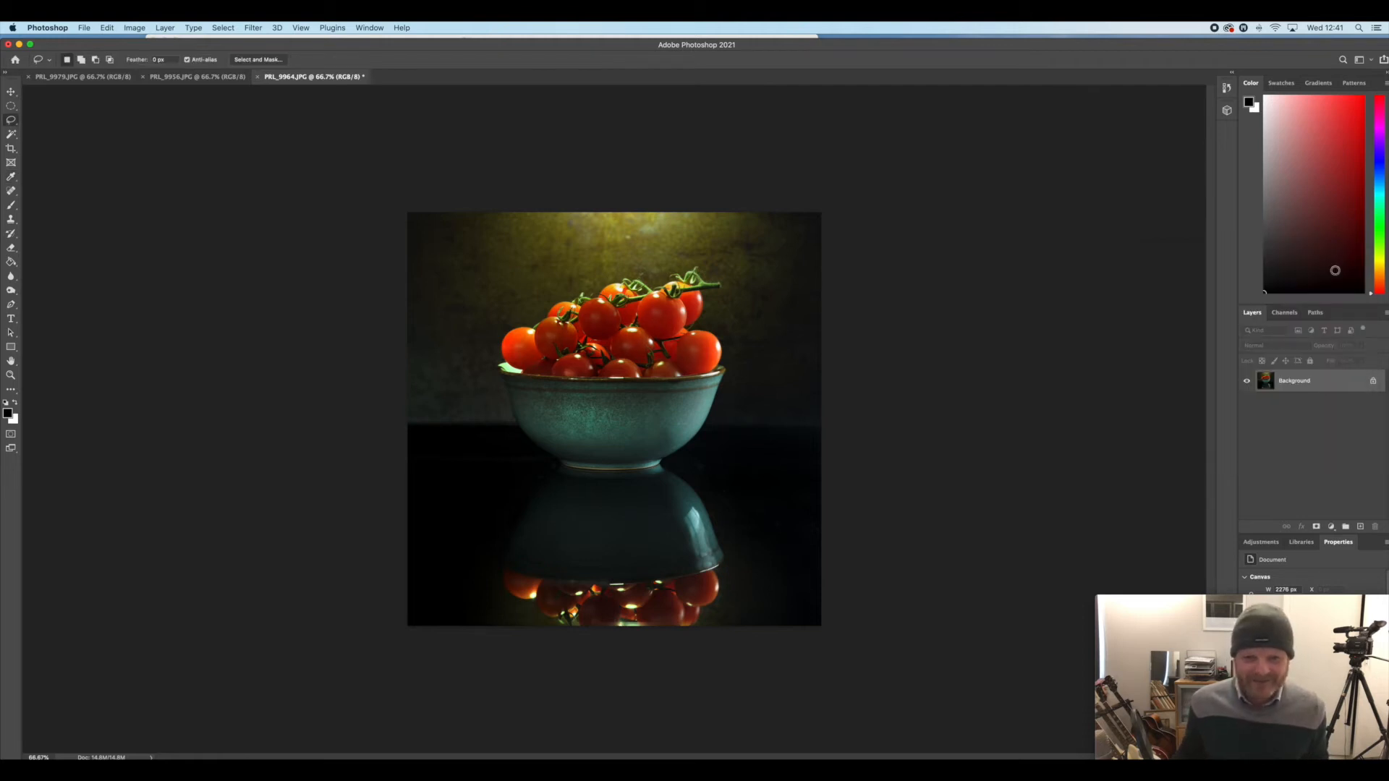
# Lasso the whole backdrop around the tomatoes down to the table's back edge, and feather it by 100 pixels
pyautogui.click(11, 220)
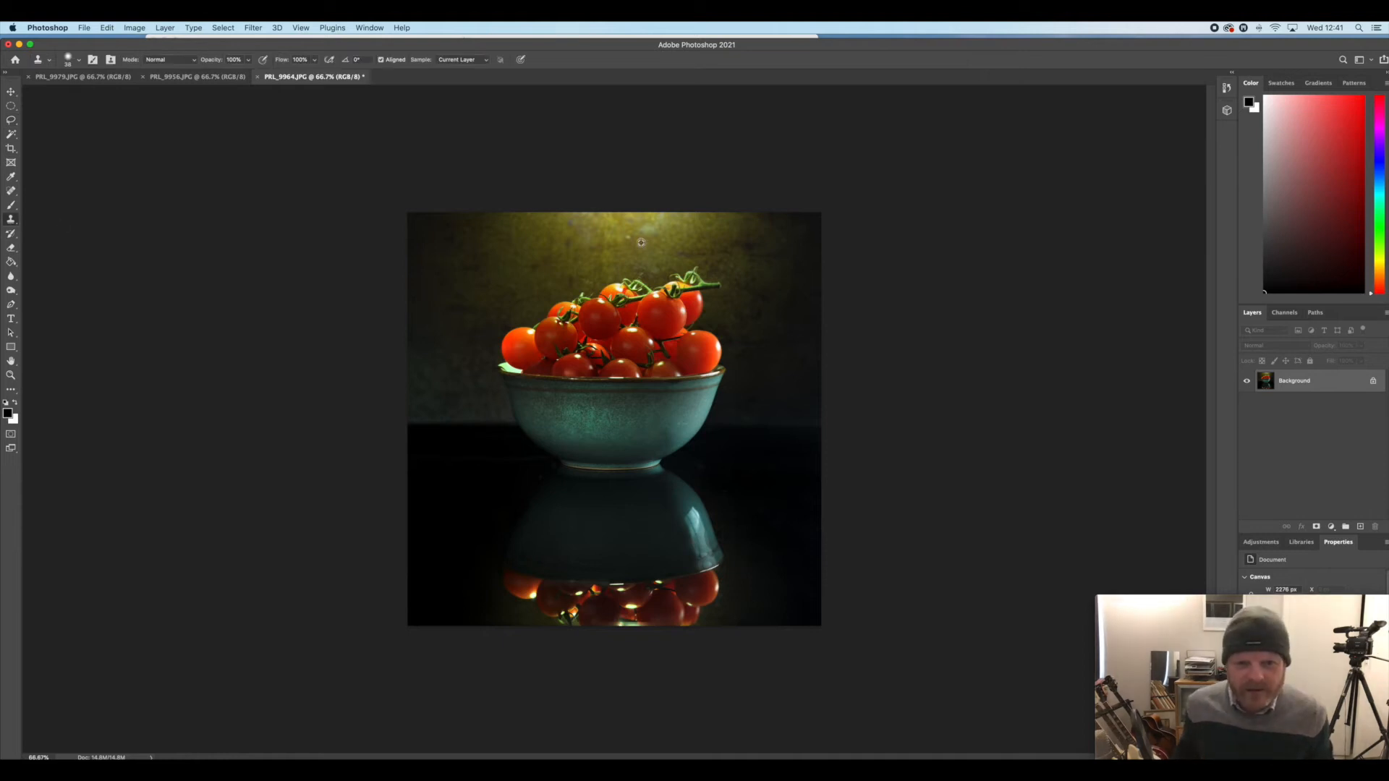
pyautogui.click(10, 120)
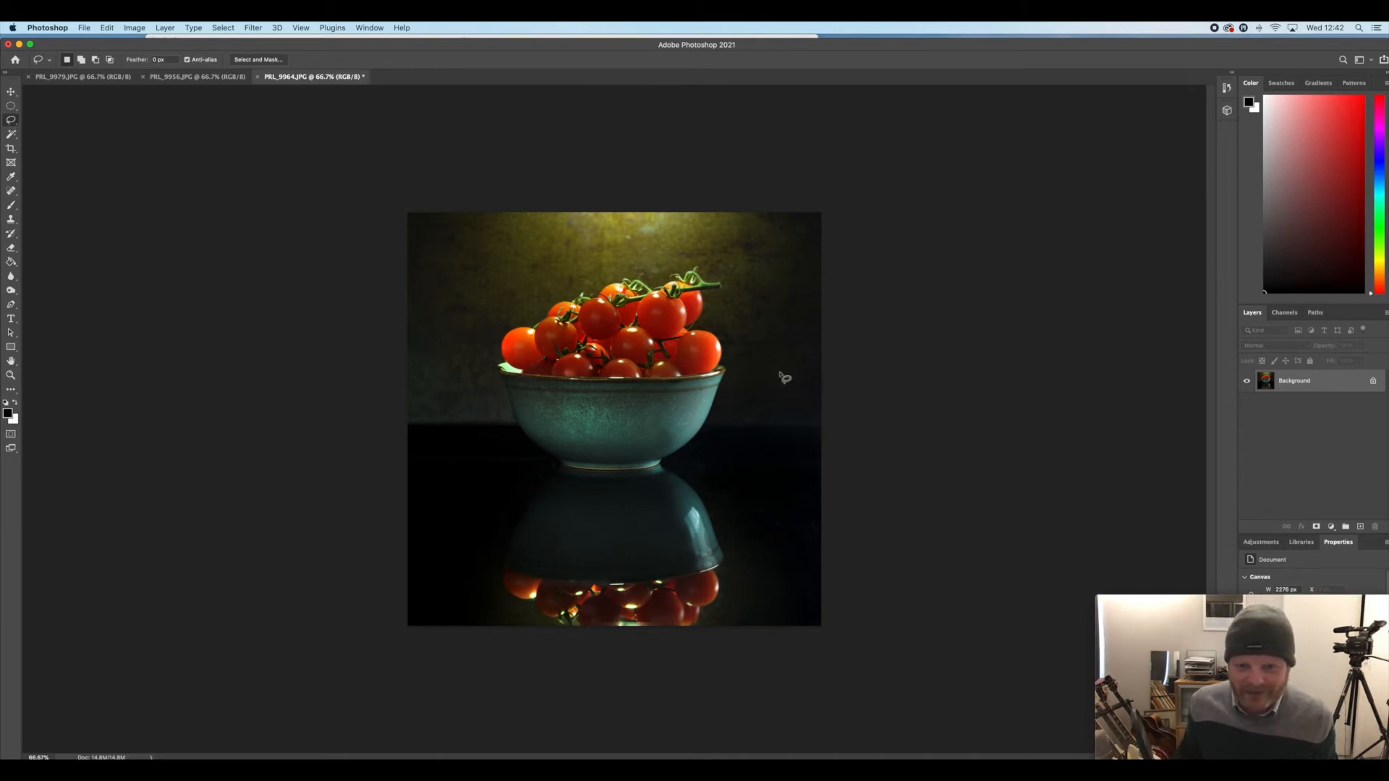
pyautogui.moveTo(823, 419)
pyautogui.mouseDown()
pyautogui.moveTo(732, 417)
pyautogui.moveTo(736, 360)
pyautogui.moveTo(715, 313)
pyautogui.moveTo(729, 286)
pyautogui.moveTo(695, 245)
pyautogui.moveTo(515, 313)
pyautogui.moveTo(493, 346)
pyautogui.moveTo(497, 417)
pyautogui.moveTo(406, 431)
pyautogui.moveTo(378, 402)
pyautogui.moveTo(376, 254)
pyautogui.moveTo(474, 171)
pyautogui.moveTo(839, 182)
pyautogui.moveTo(832, 419)
pyautogui.mouseUp()
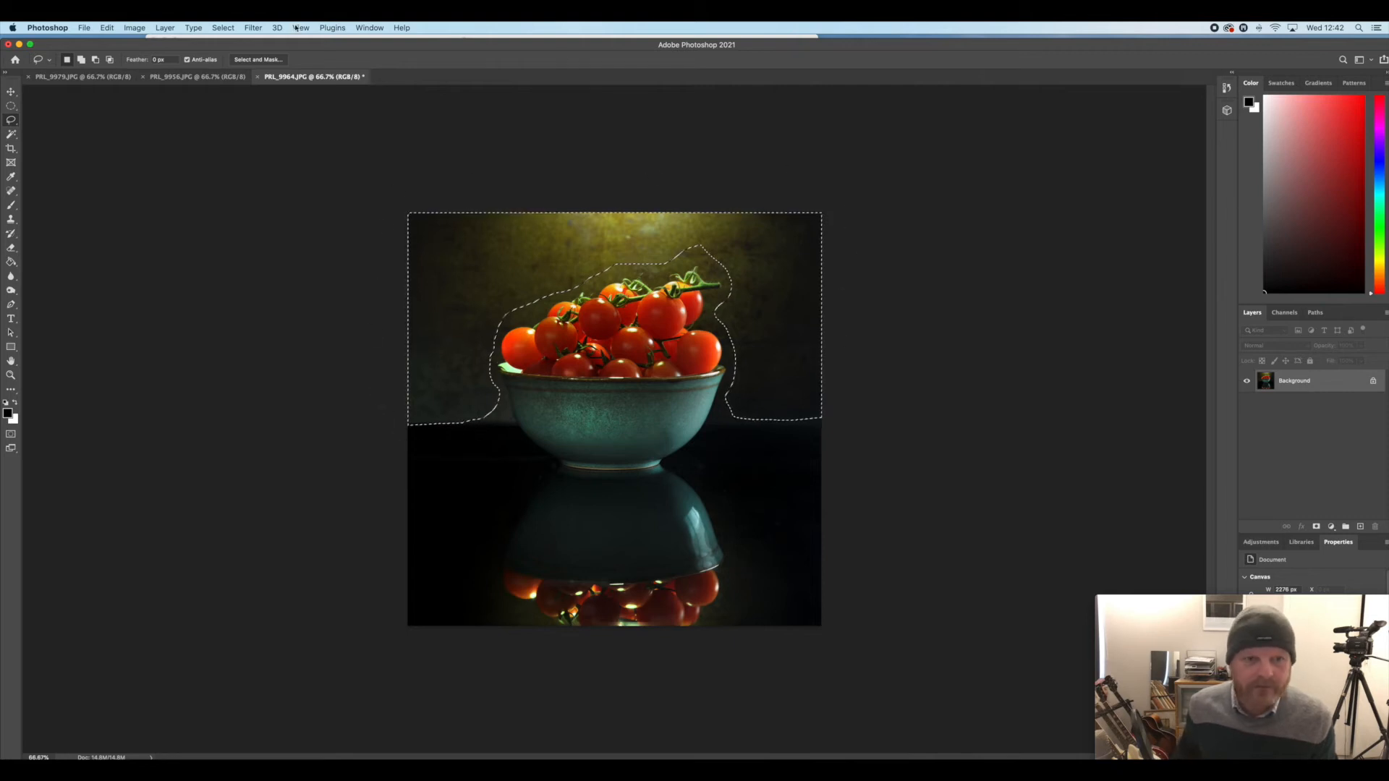
pyautogui.click(223, 27)
pyautogui.moveTo(239, 194)
pyautogui.click(398, 238)
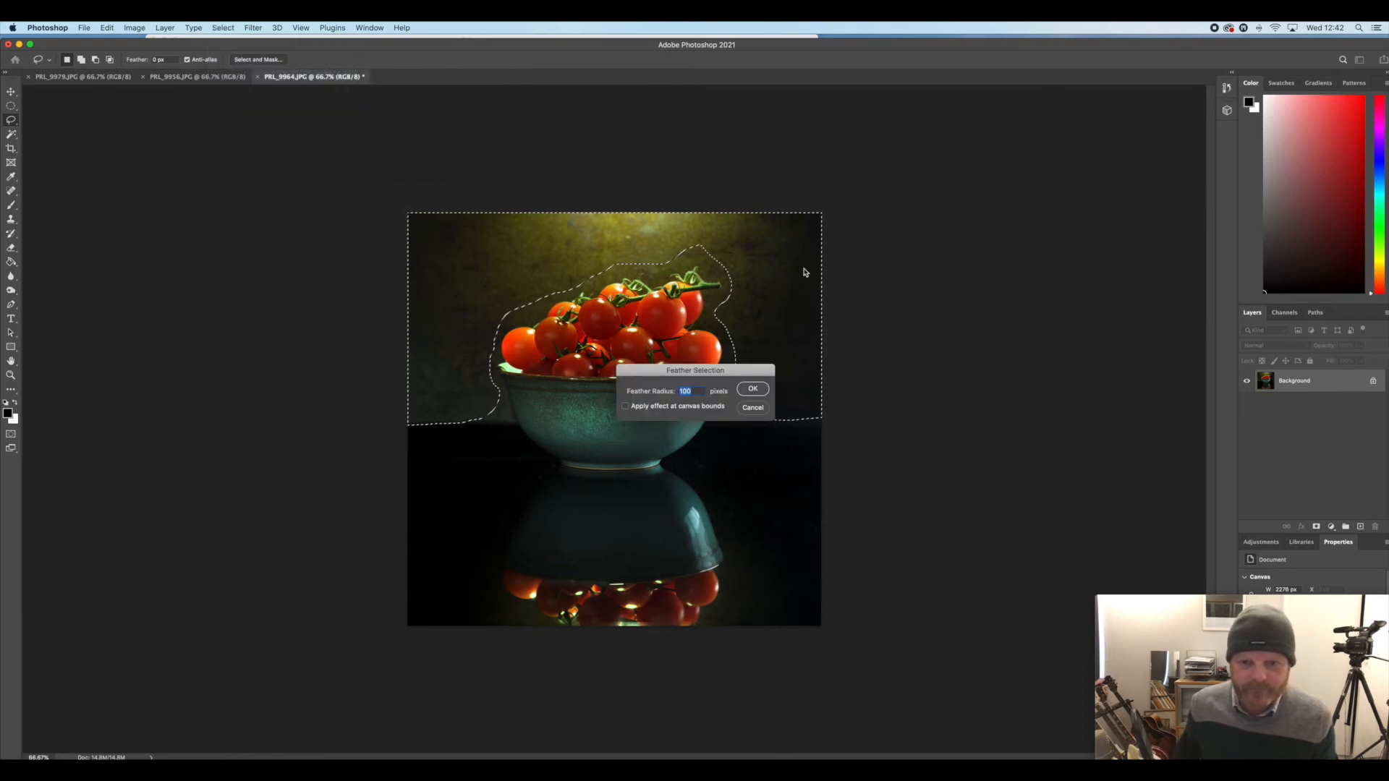
pyautogui.click(752, 389)
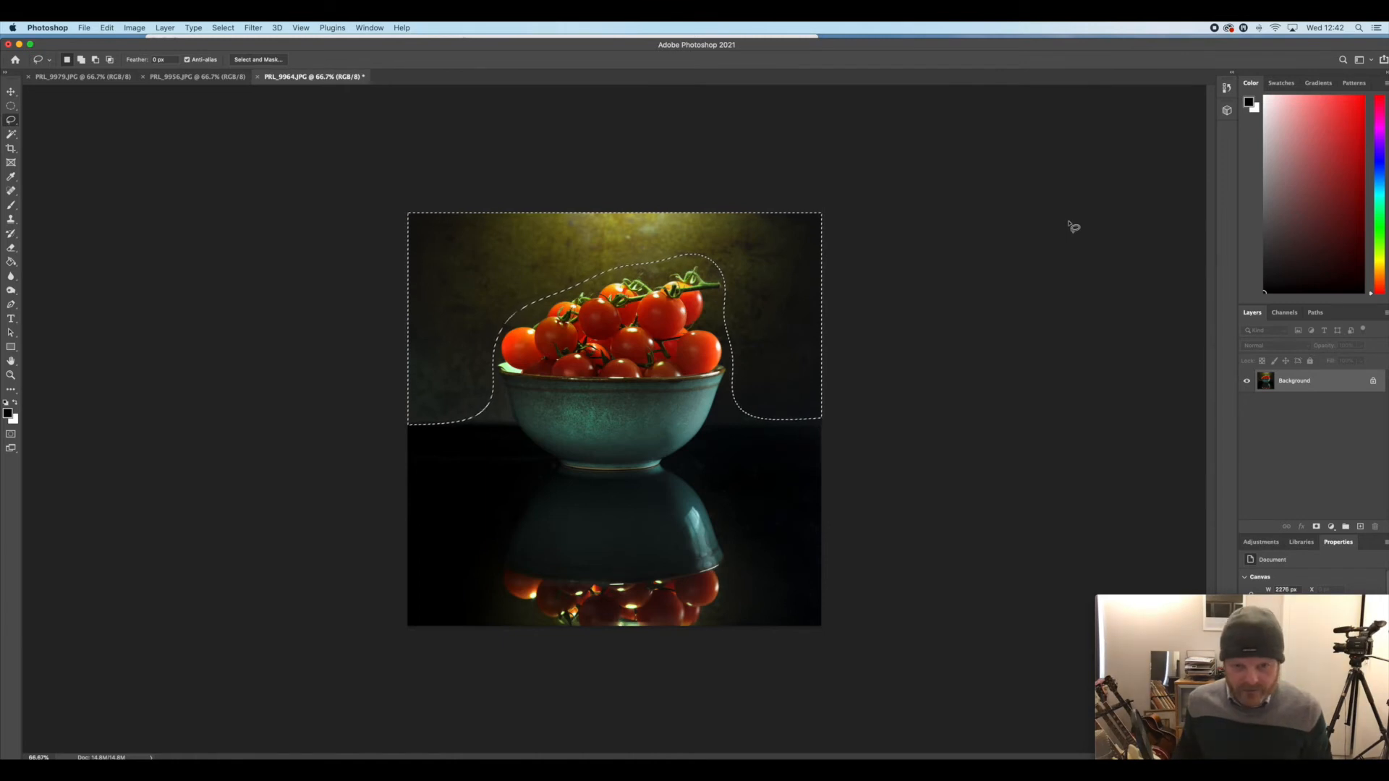
# Hide the selection edges and soften the backdrop with a Gaussian Blur of 6.2 pixels radius
pyautogui.press('super+h')
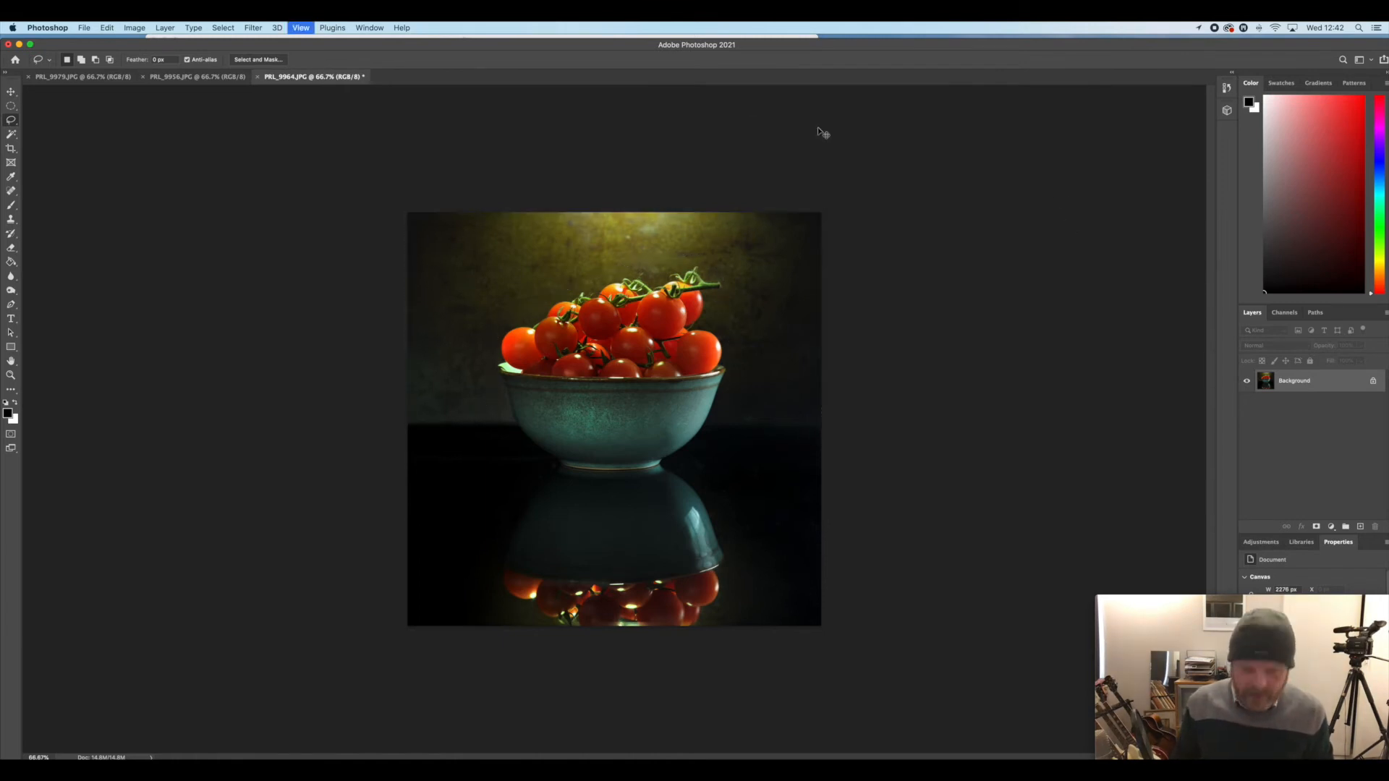
pyautogui.click(254, 28)
pyautogui.moveTo(376, 174)
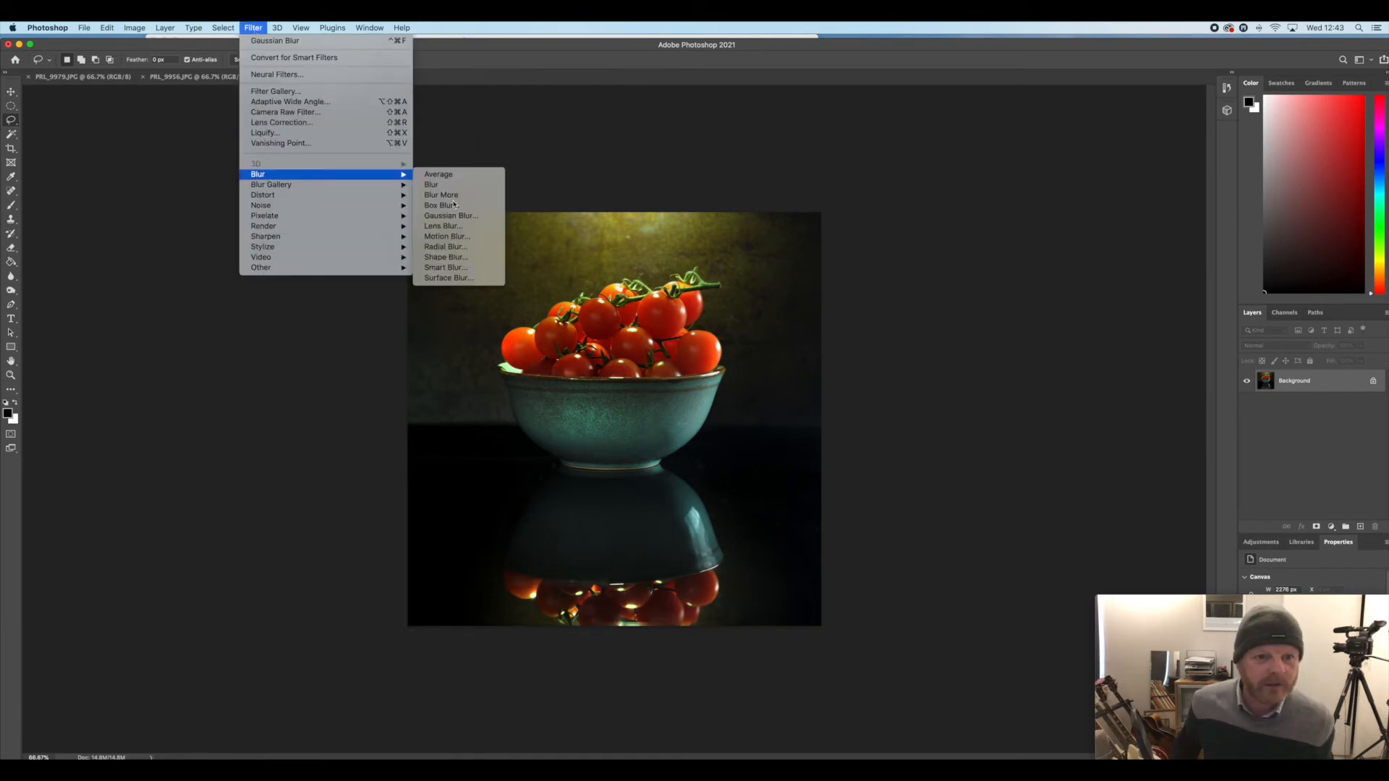
pyautogui.click(450, 215)
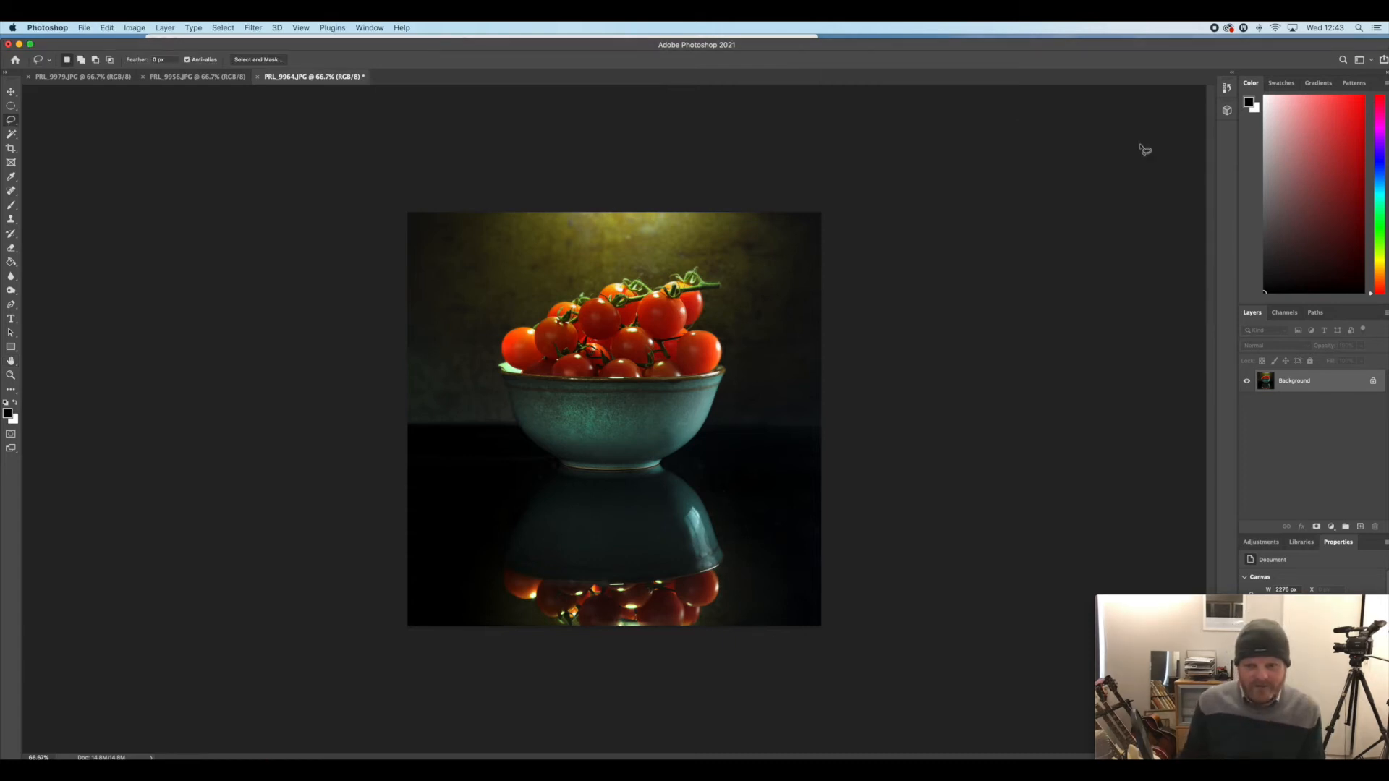
# Crop the photo slightly tighter to a square that keeps the bowl and its reflection
pyautogui.click(11, 149)
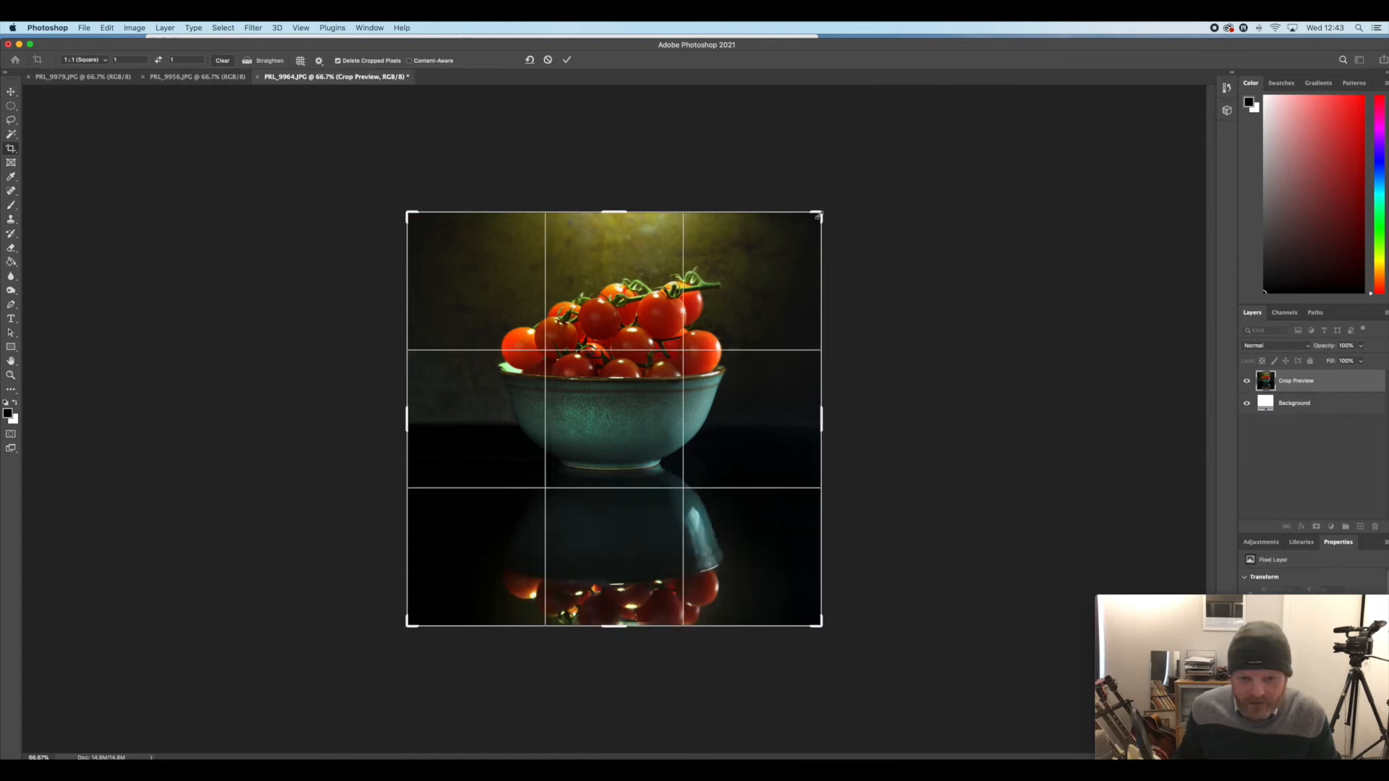
pyautogui.moveTo(818, 211); pyautogui.dragTo(813, 223)
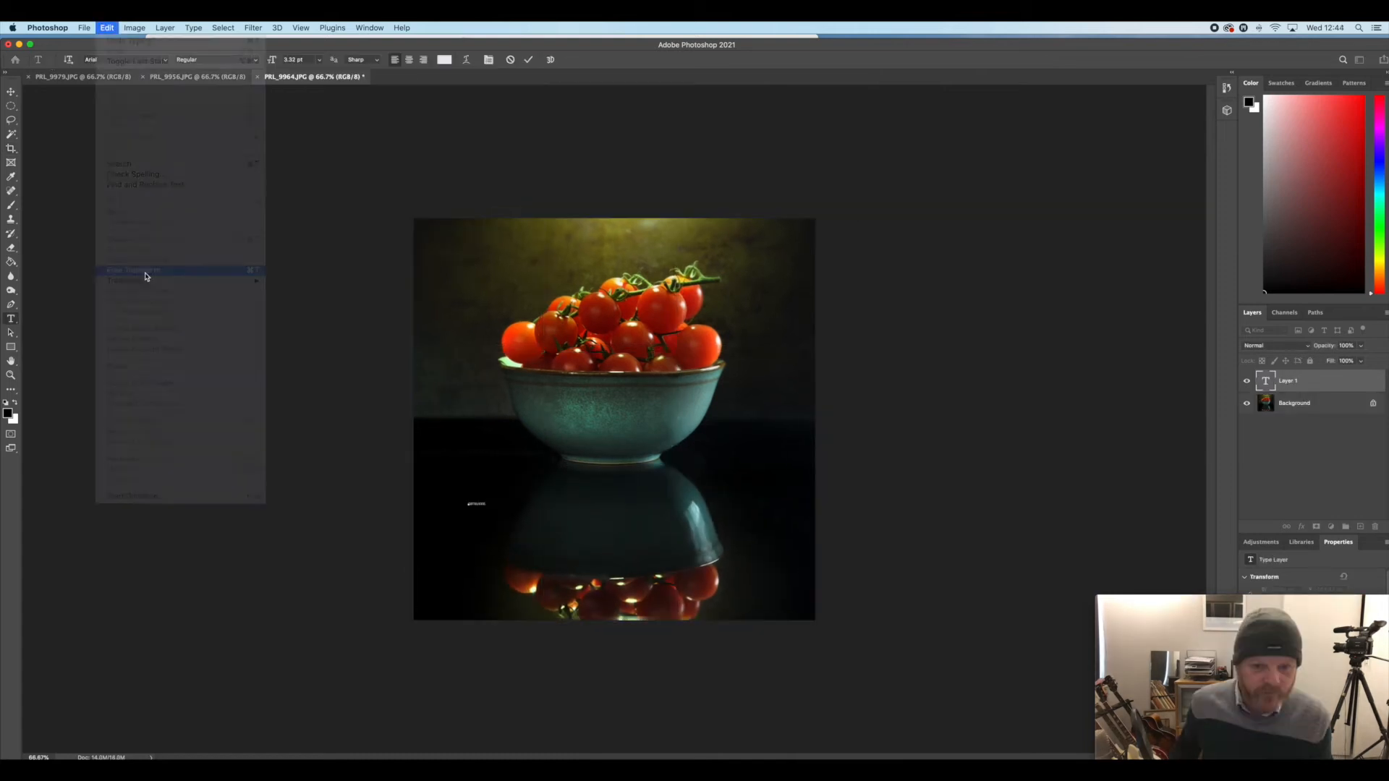
pyautogui.click(145, 272)
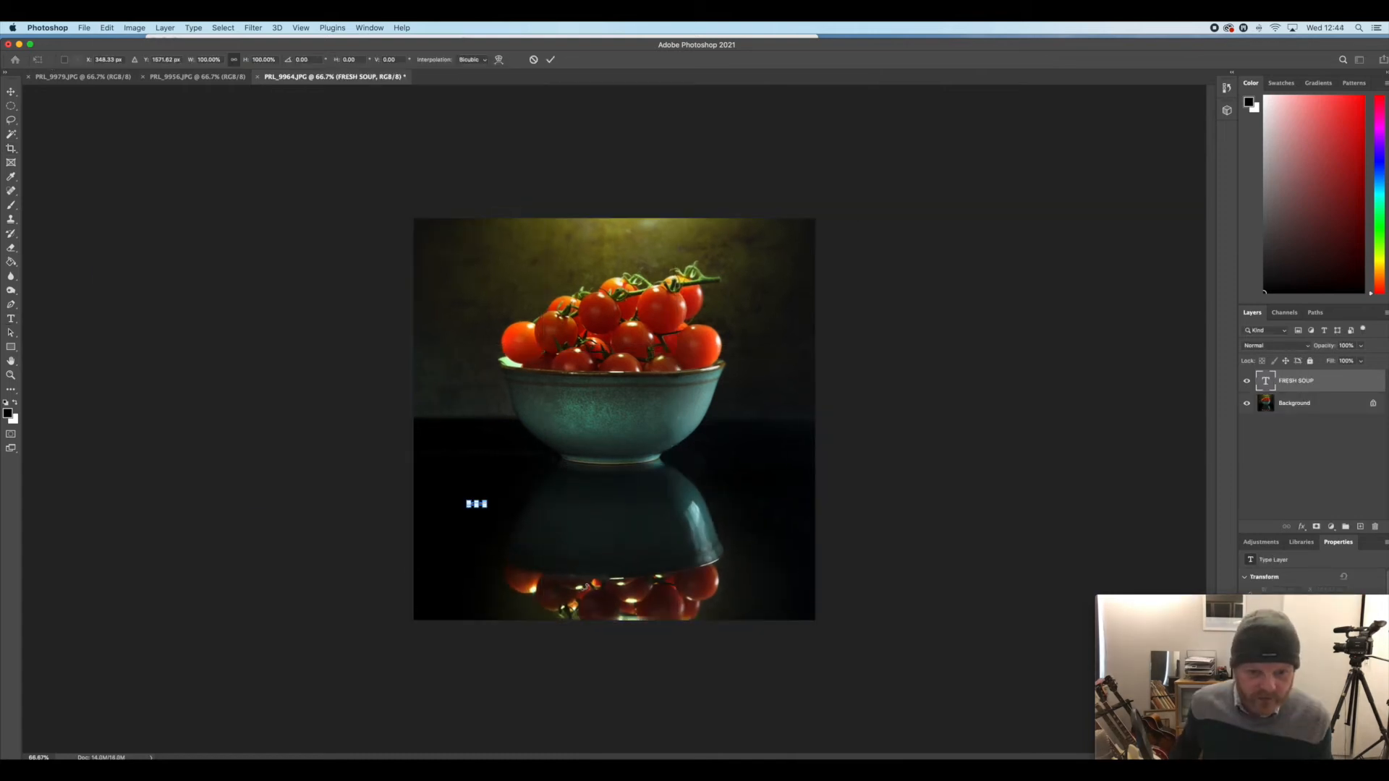
# Enlarge the FRESH SOUP title across the bowl's foot and centre a smaller TO TAKE AWAY line beneath it, scaled to about 1033%
pyautogui.moveTo(489, 500); pyautogui.dragTo(810, 377)
pyautogui.moveTo(640, 484); pyautogui.dragTo(619, 508)
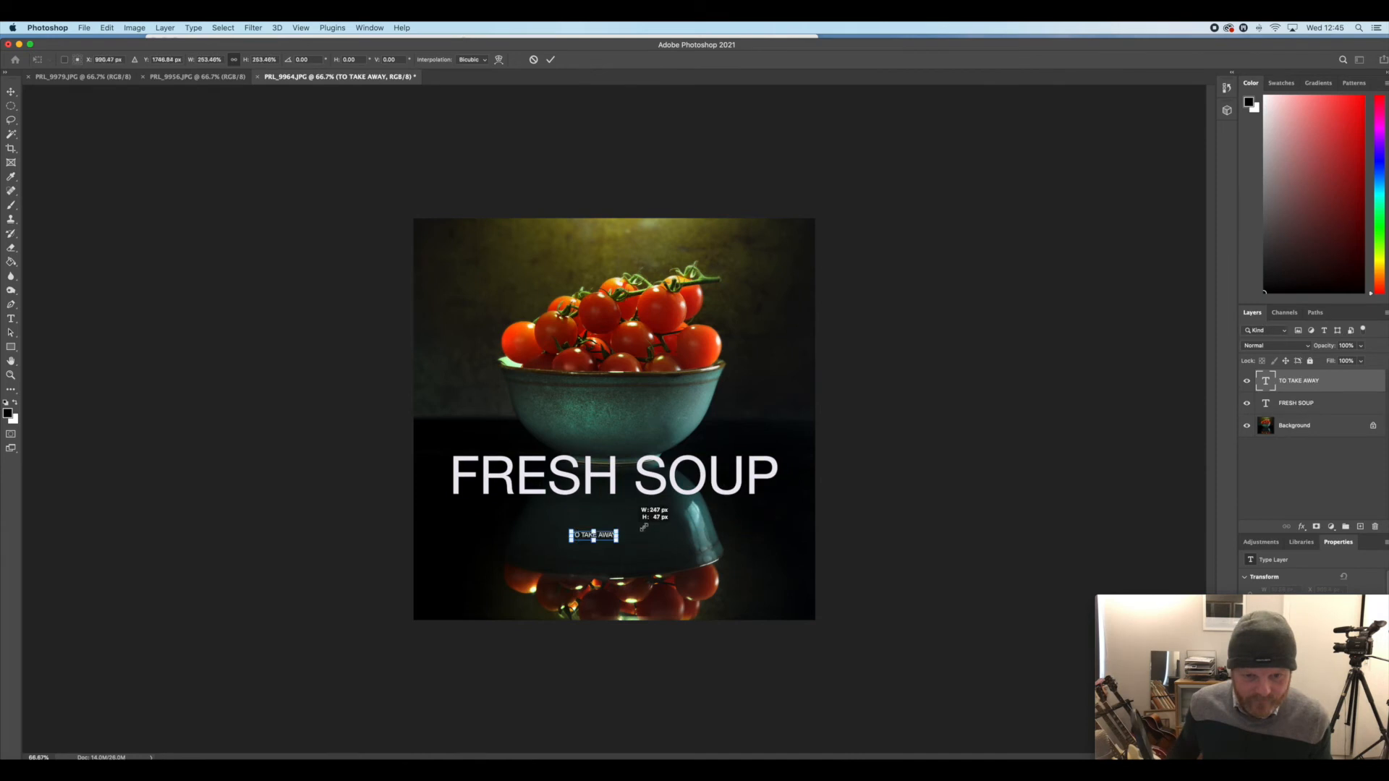
pyautogui.moveTo(615, 525); pyautogui.dragTo(759, 519)
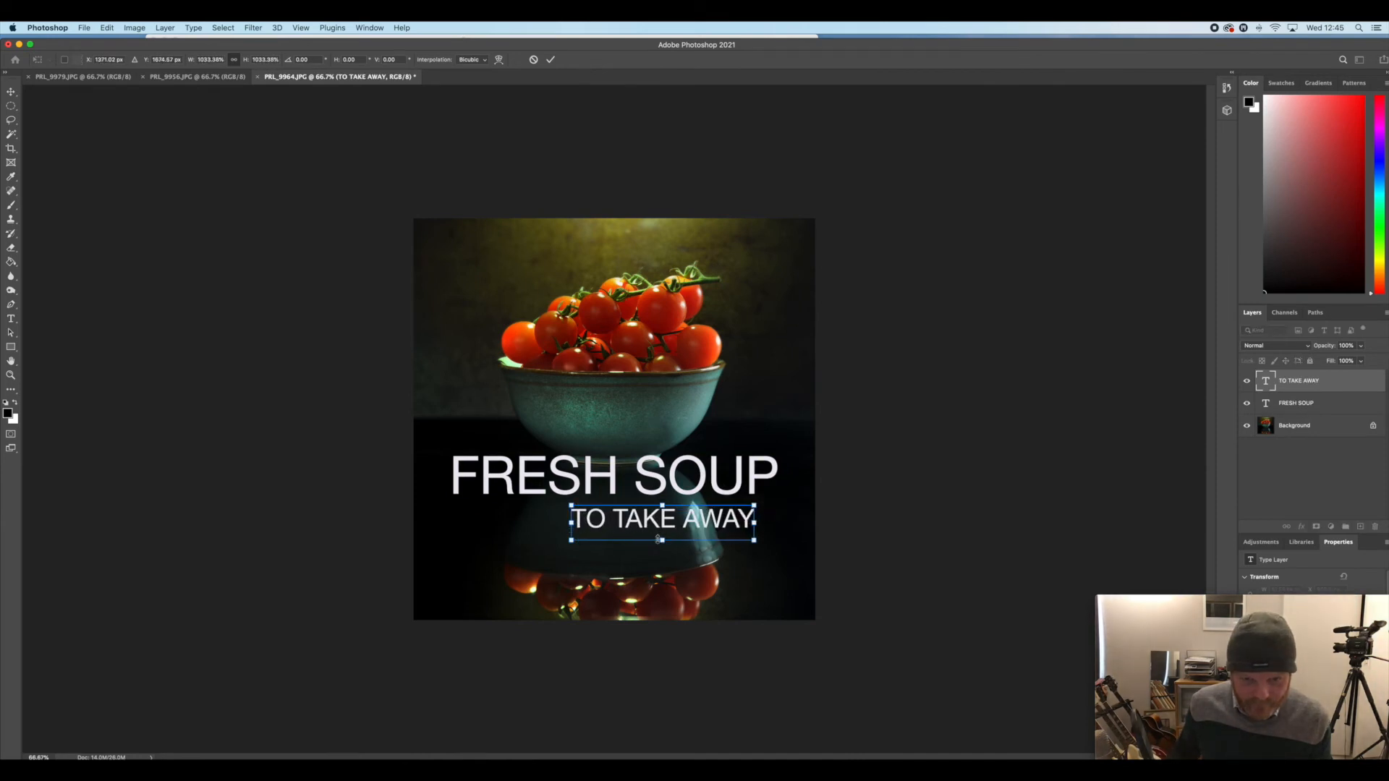
pyautogui.moveTo(665, 524); pyautogui.dragTo(609, 520)
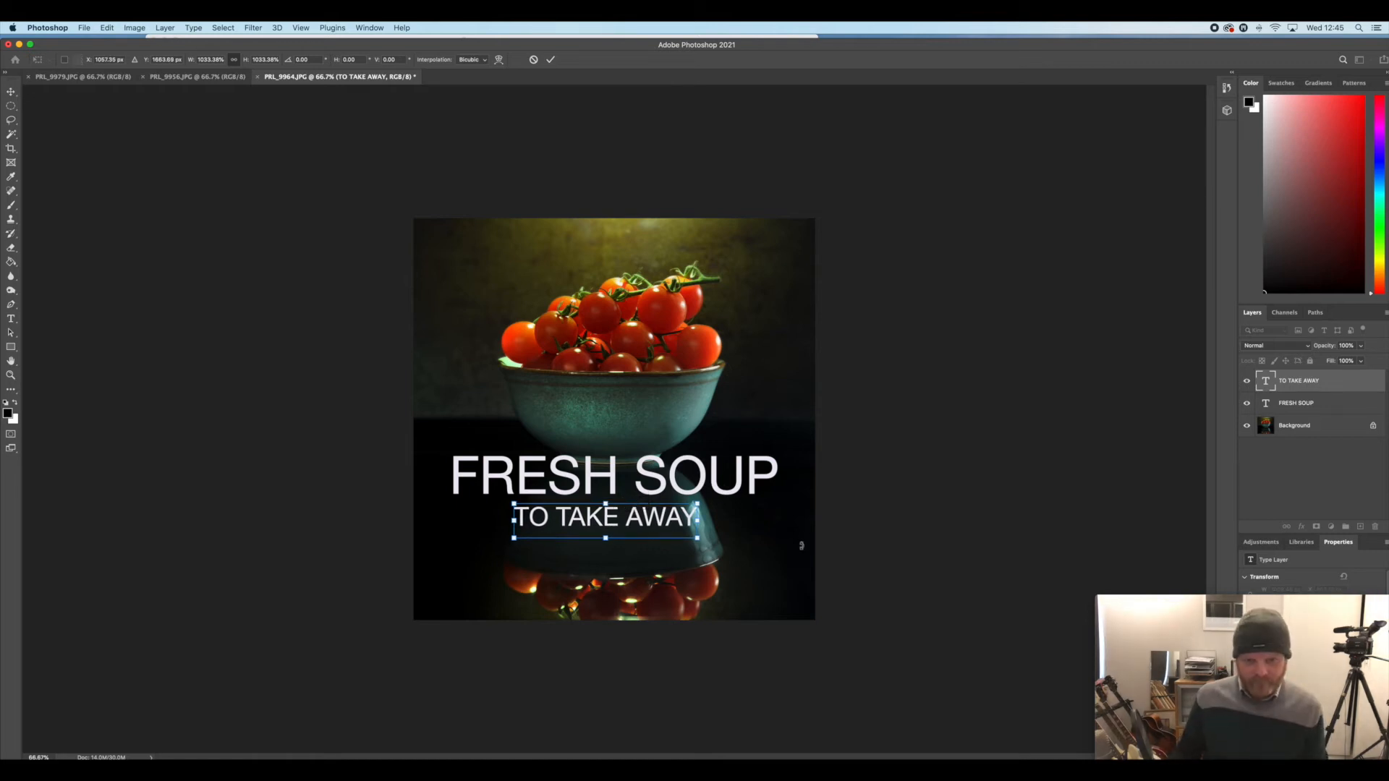
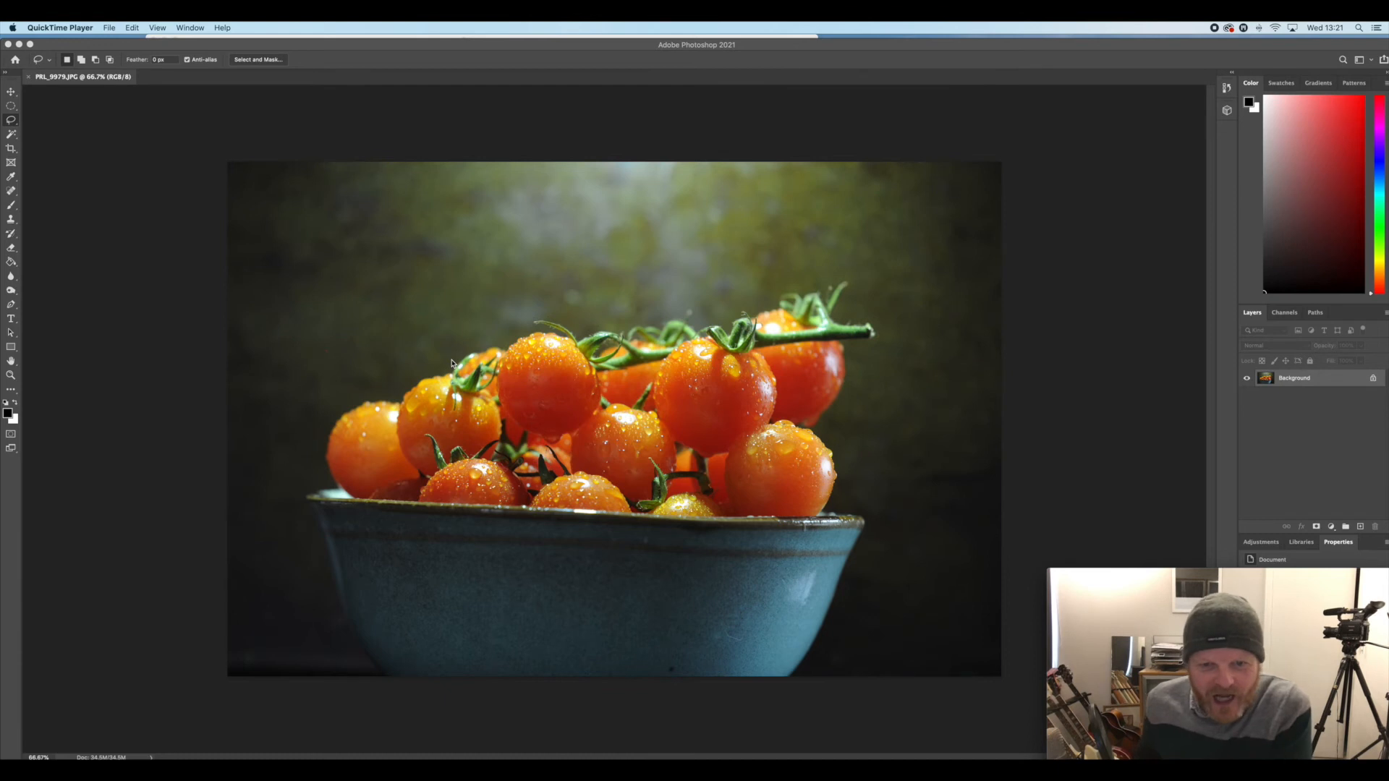
# Crop the photo to a 1:1 square, rotated slightly to level the bowl's rim, with the bowl off-centre and cut off at its left side
pyautogui.click(12, 149)
pyautogui.click(921, 344)
pyautogui.moveTo(921, 343); pyautogui.dragTo(922, 335)
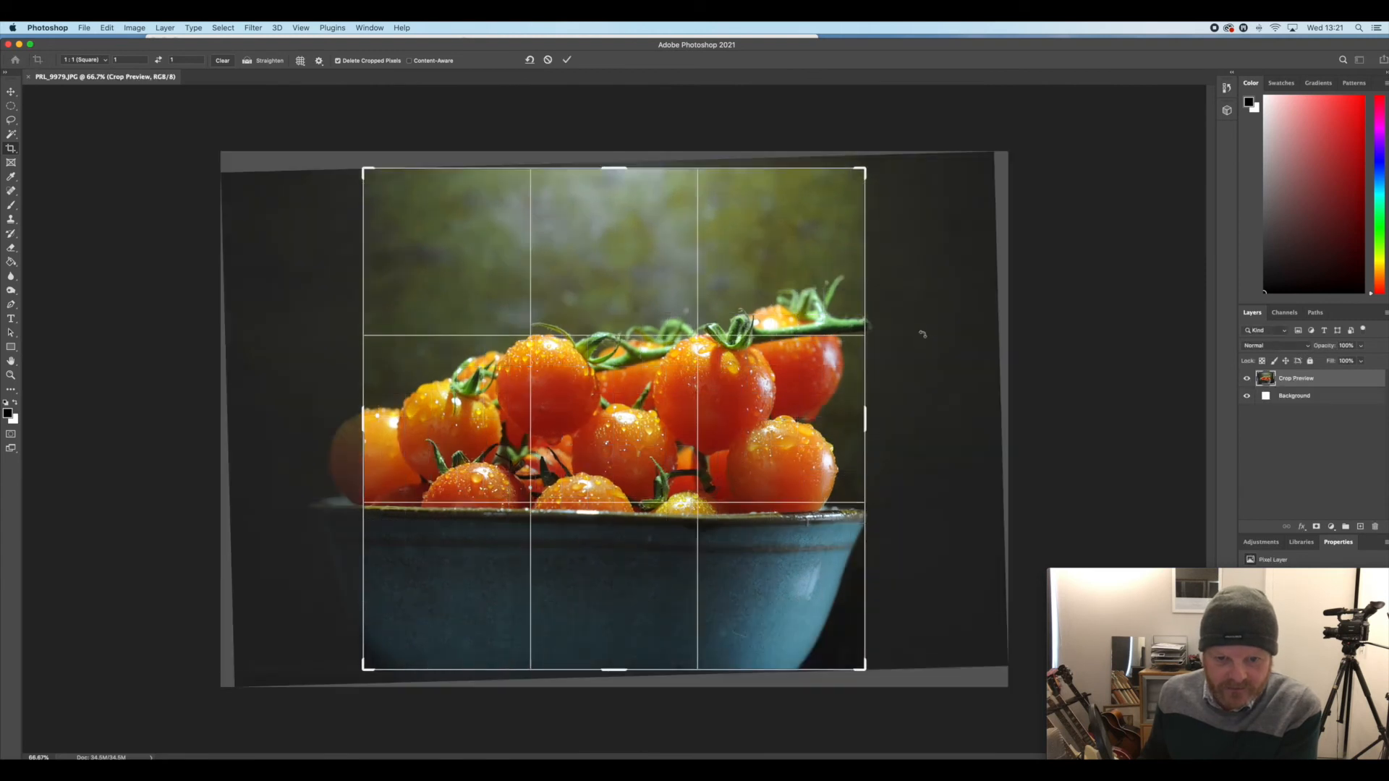
pyautogui.moveTo(690, 470); pyautogui.dragTo(673, 461)
pyautogui.moveTo(365, 171); pyautogui.dragTo(391, 182)
pyautogui.moveTo(662, 397); pyautogui.dragTo(743, 399)
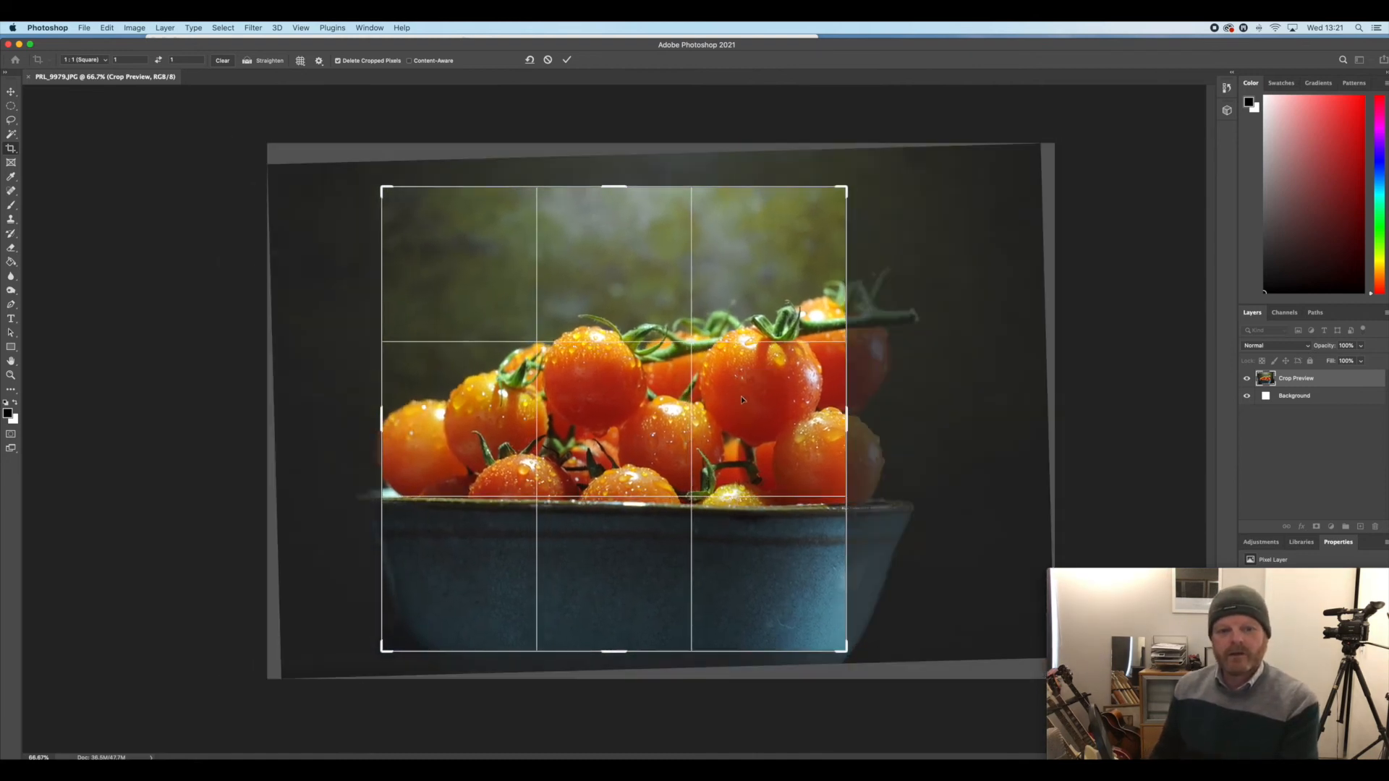
pyautogui.moveTo(919, 371); pyautogui.dragTo(919, 371)
pyautogui.moveTo(606, 394); pyautogui.dragTo(547, 393)
pyautogui.moveTo(894, 397); pyautogui.dragTo(893, 397)
pyautogui.moveTo(768, 400); pyautogui.dragTo(746, 399)
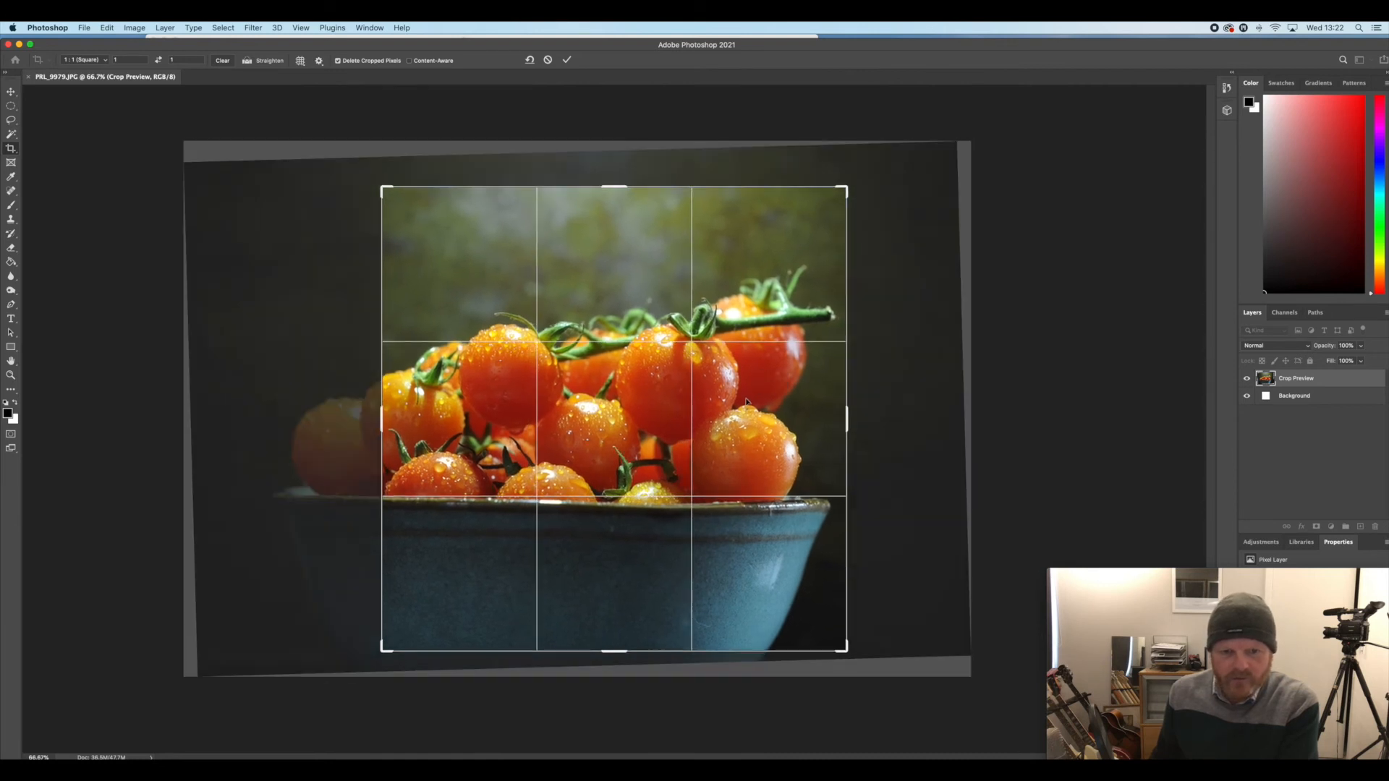
pyautogui.press('Return')
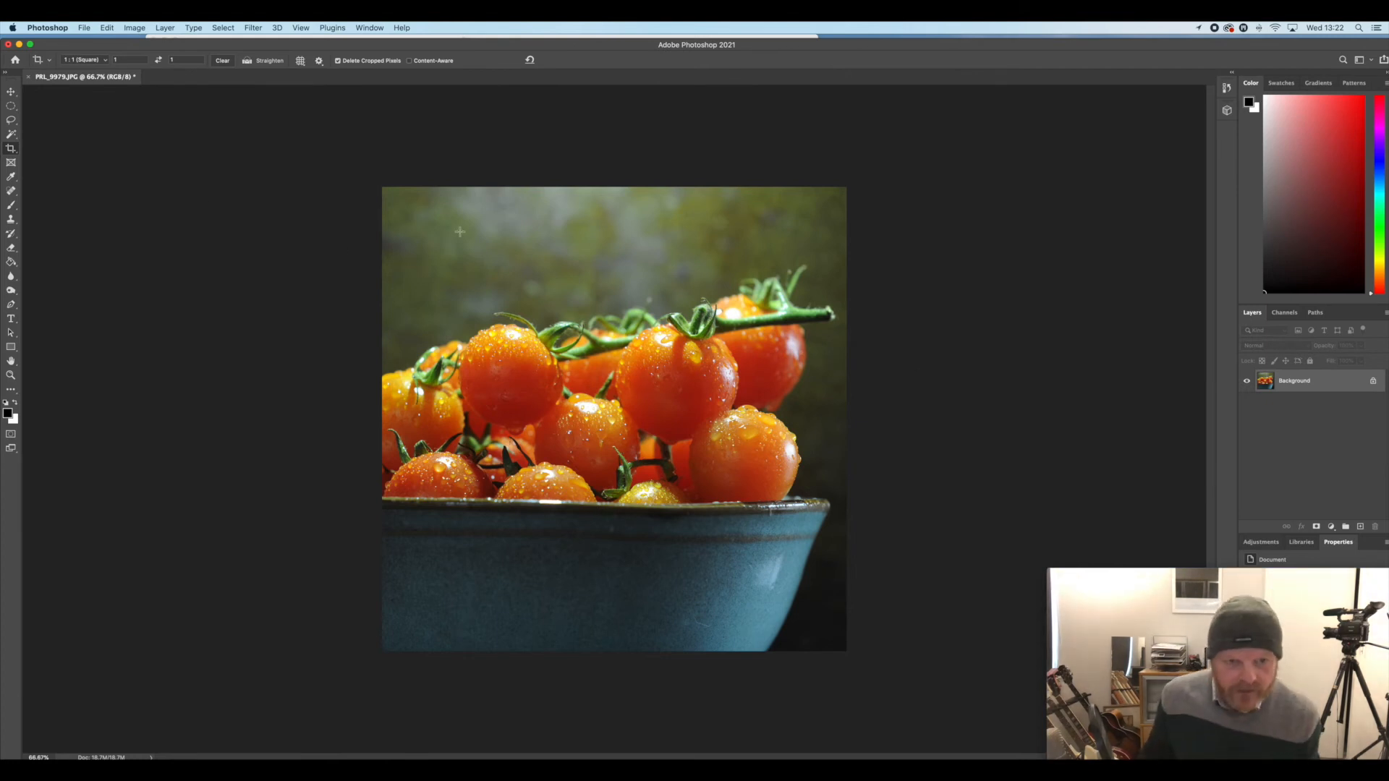
# Rotate the square crop very slightly more to straighten the bowl's rim, and apply it
pyautogui.click(10, 149)
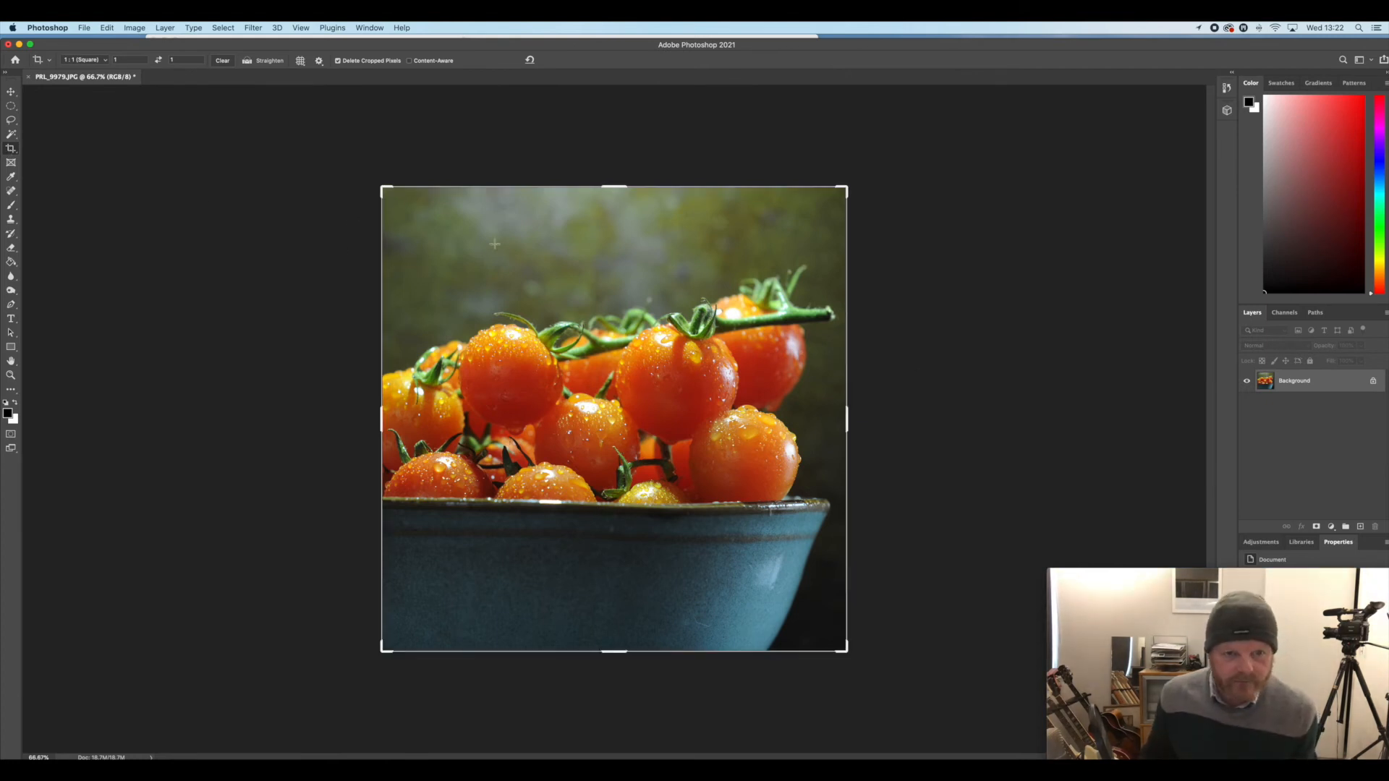
pyautogui.moveTo(888, 248); pyautogui.dragTo(890, 246)
pyautogui.press('Return')
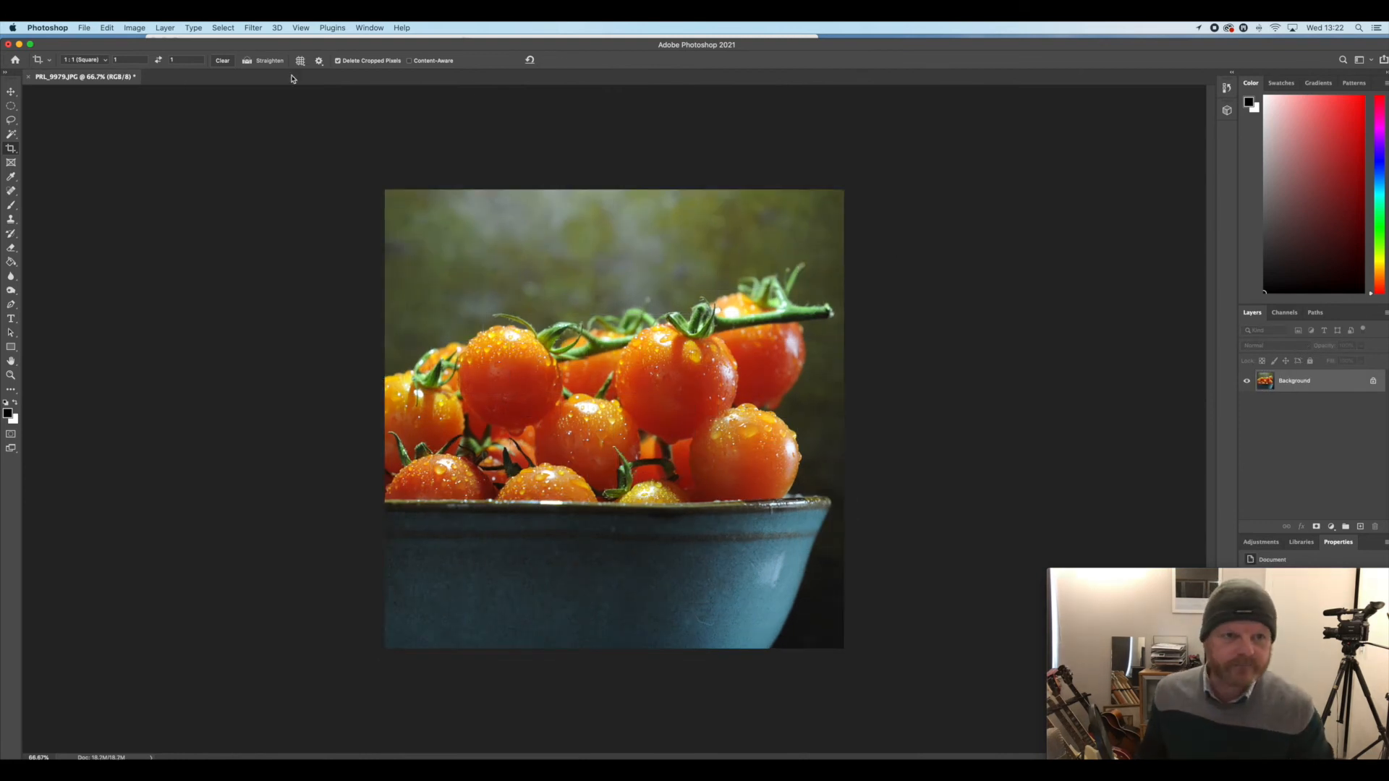
# Sharpen the photo with Smart Sharpen at 200% amount, 1.0 px radius and 10% noise reduction, removing Lens Blur
pyautogui.click(253, 27)
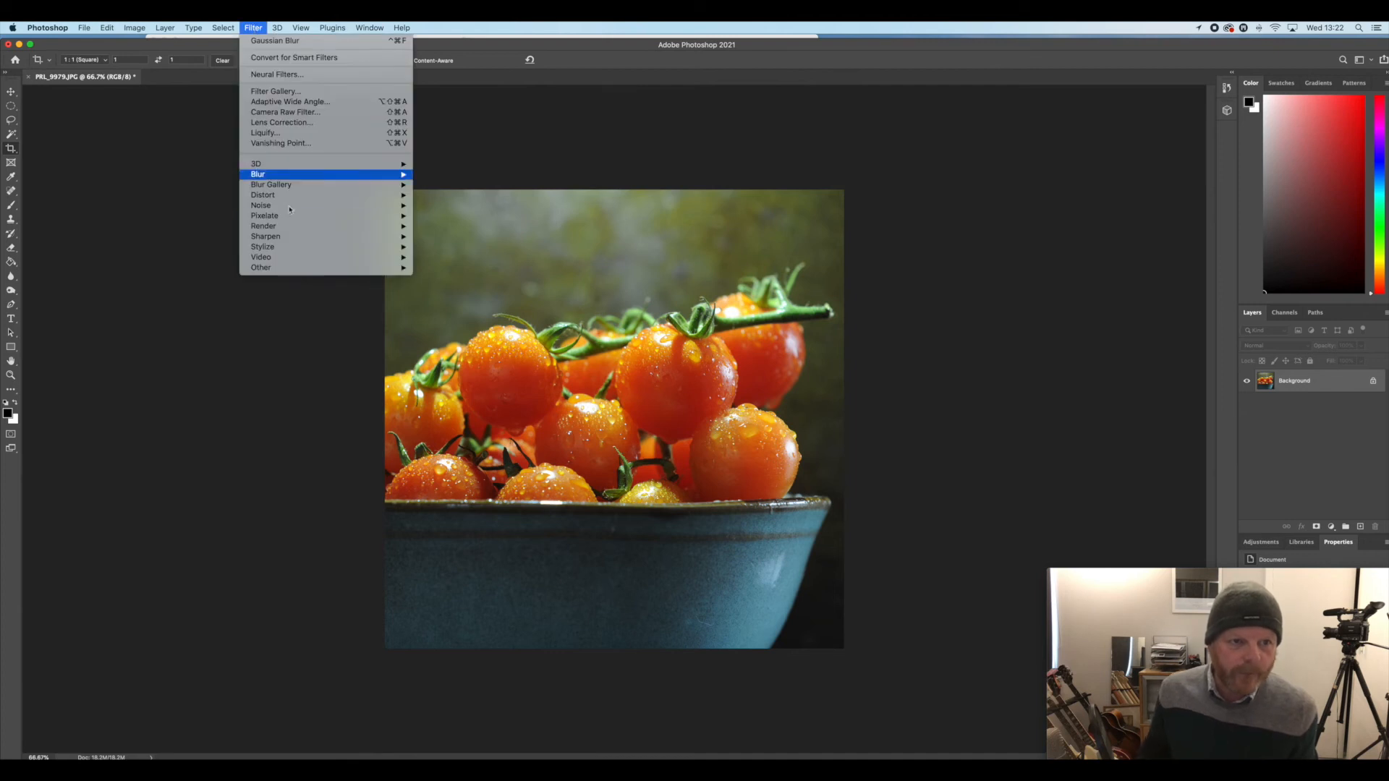
pyautogui.moveTo(288, 229)
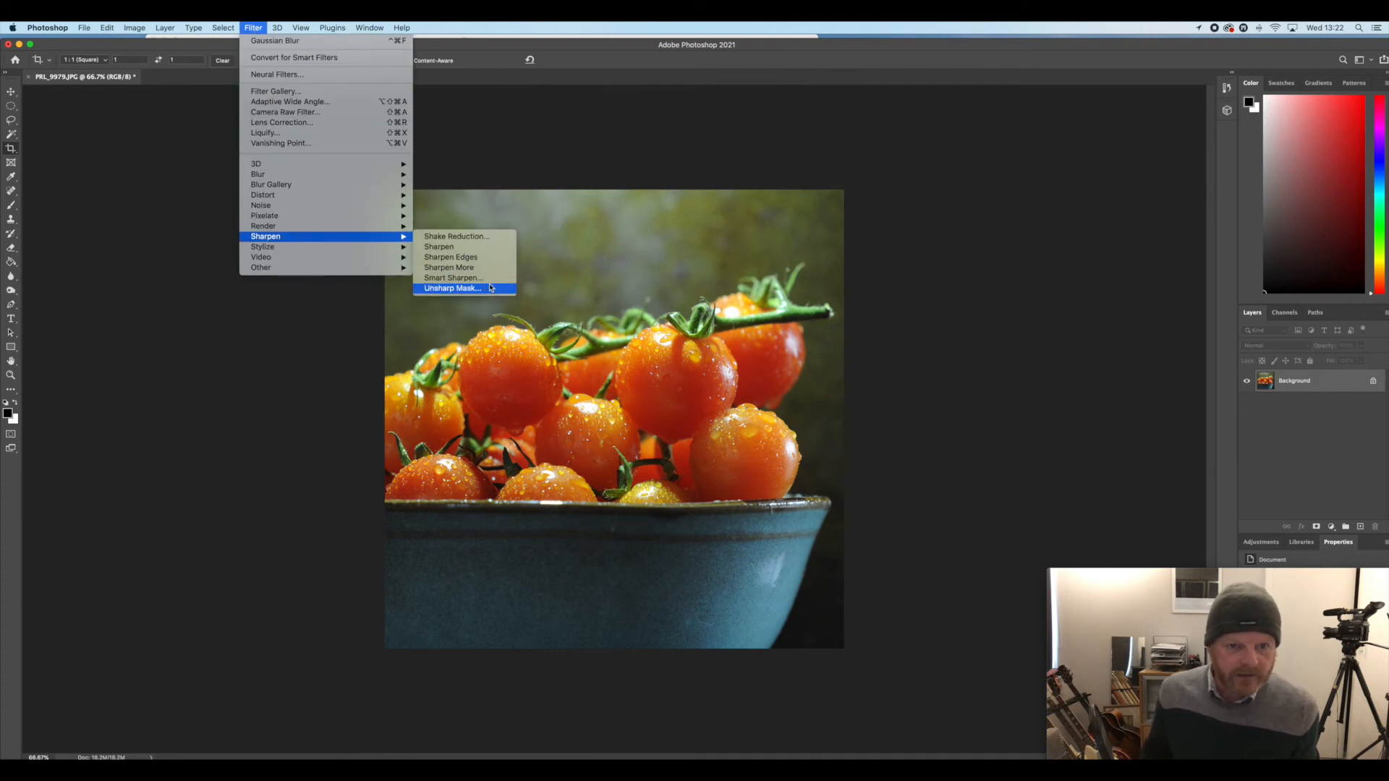
pyautogui.click(484, 280)
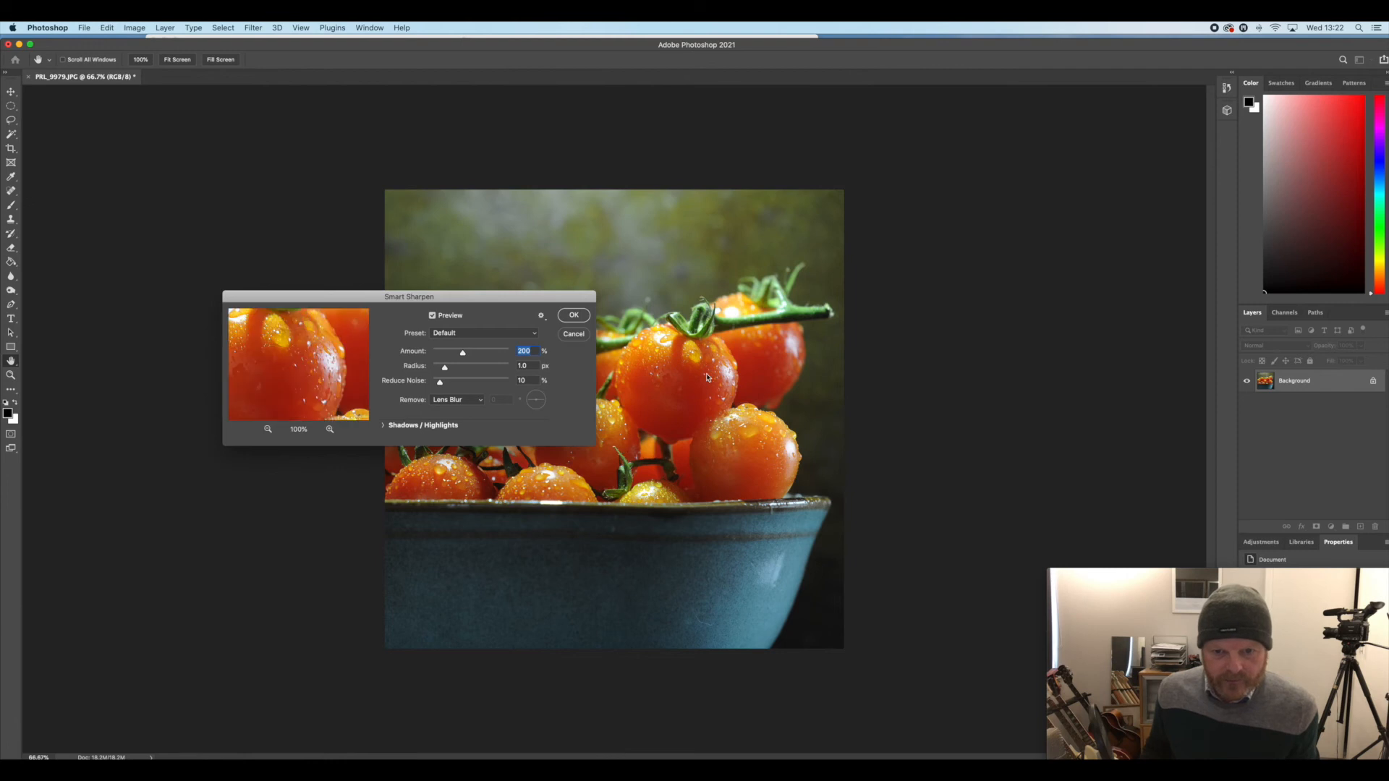
pyautogui.click(564, 319)
pyautogui.press('c')
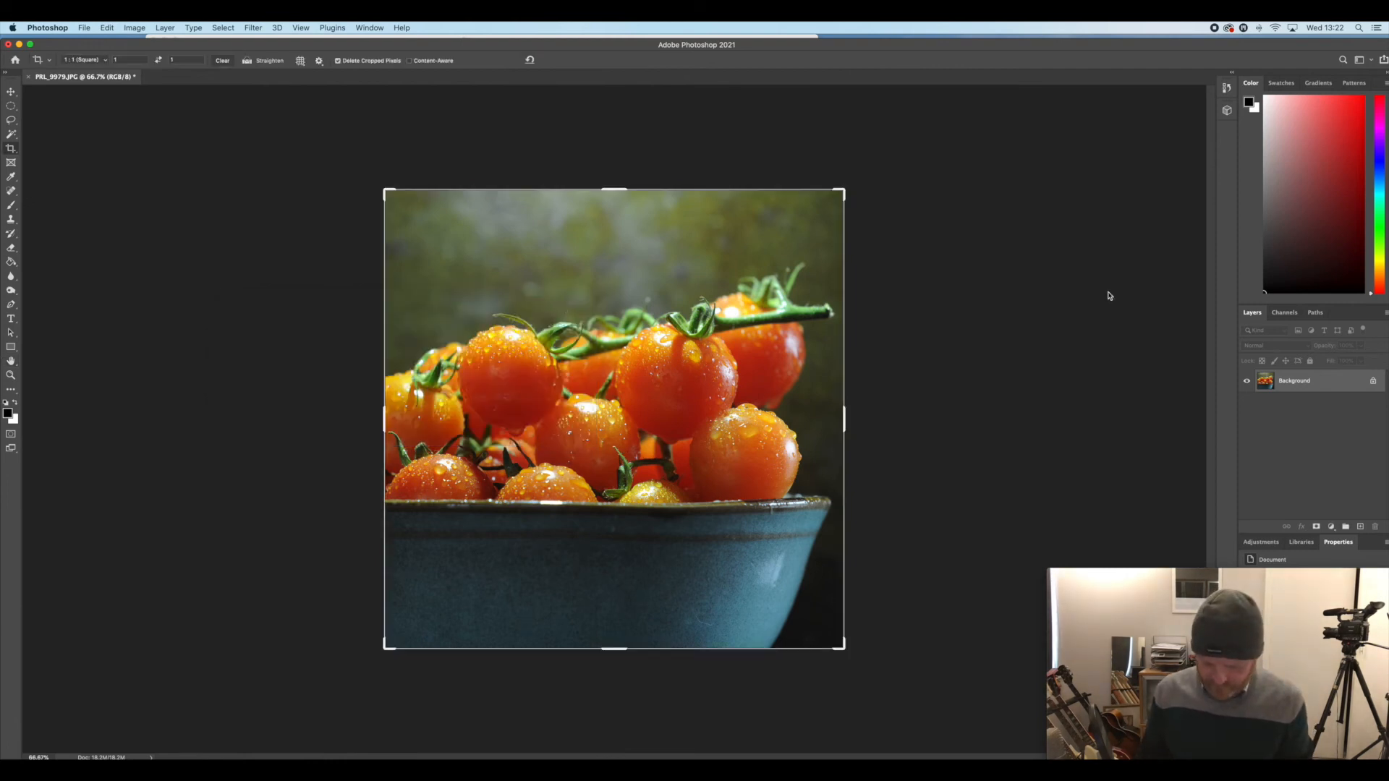
# Darken the whole photo's midtones with a Levels adjustment of 0.75
pyautogui.click(138, 29)
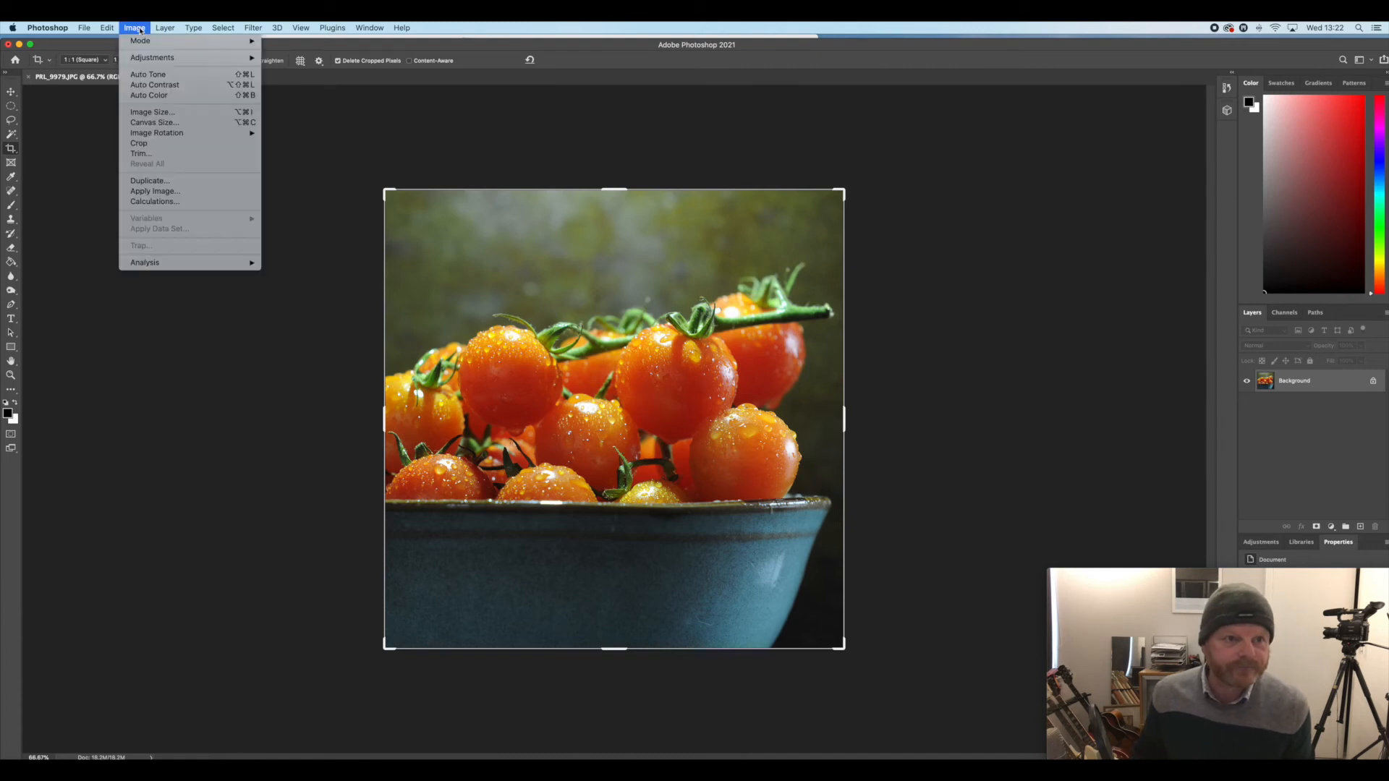
pyautogui.moveTo(217, 58)
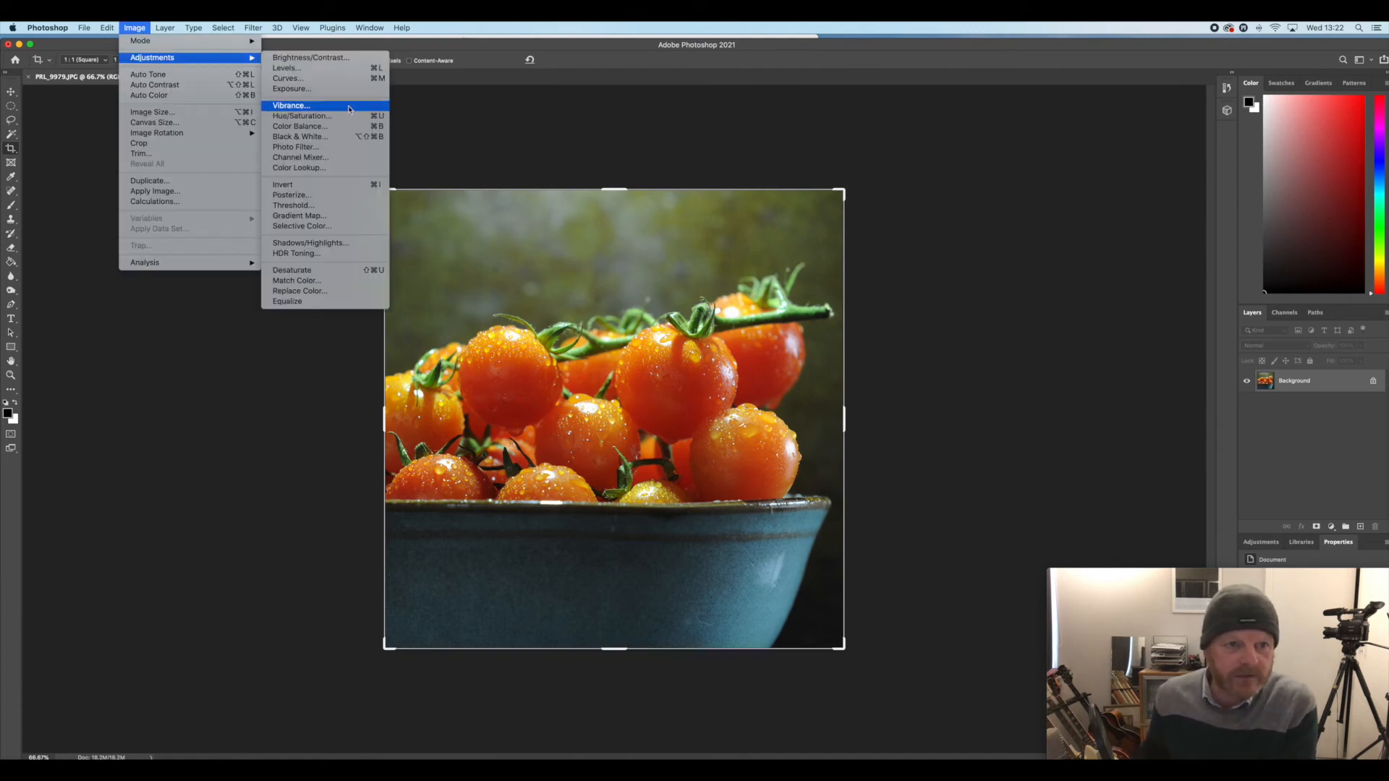
pyautogui.click(339, 69)
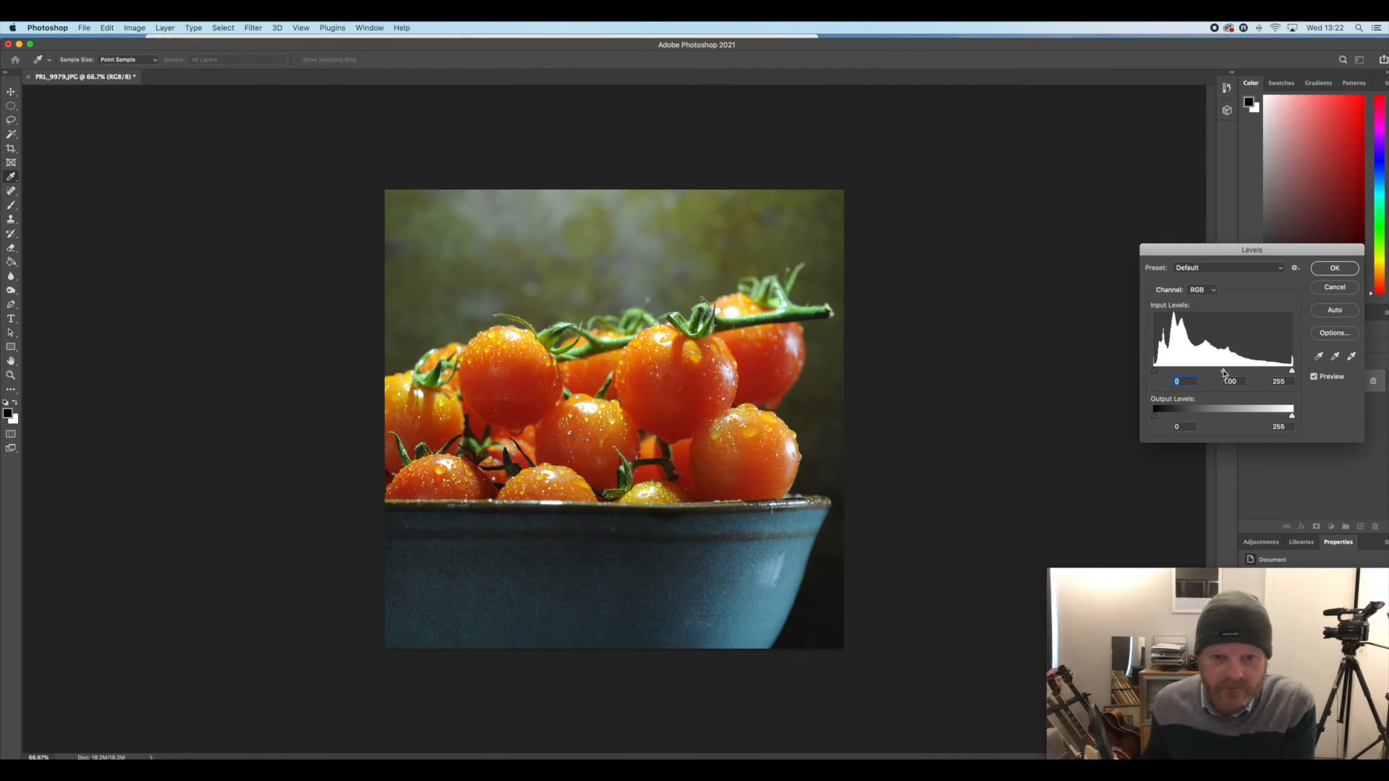
pyautogui.moveTo(1219, 373); pyautogui.dragTo(1230, 373)
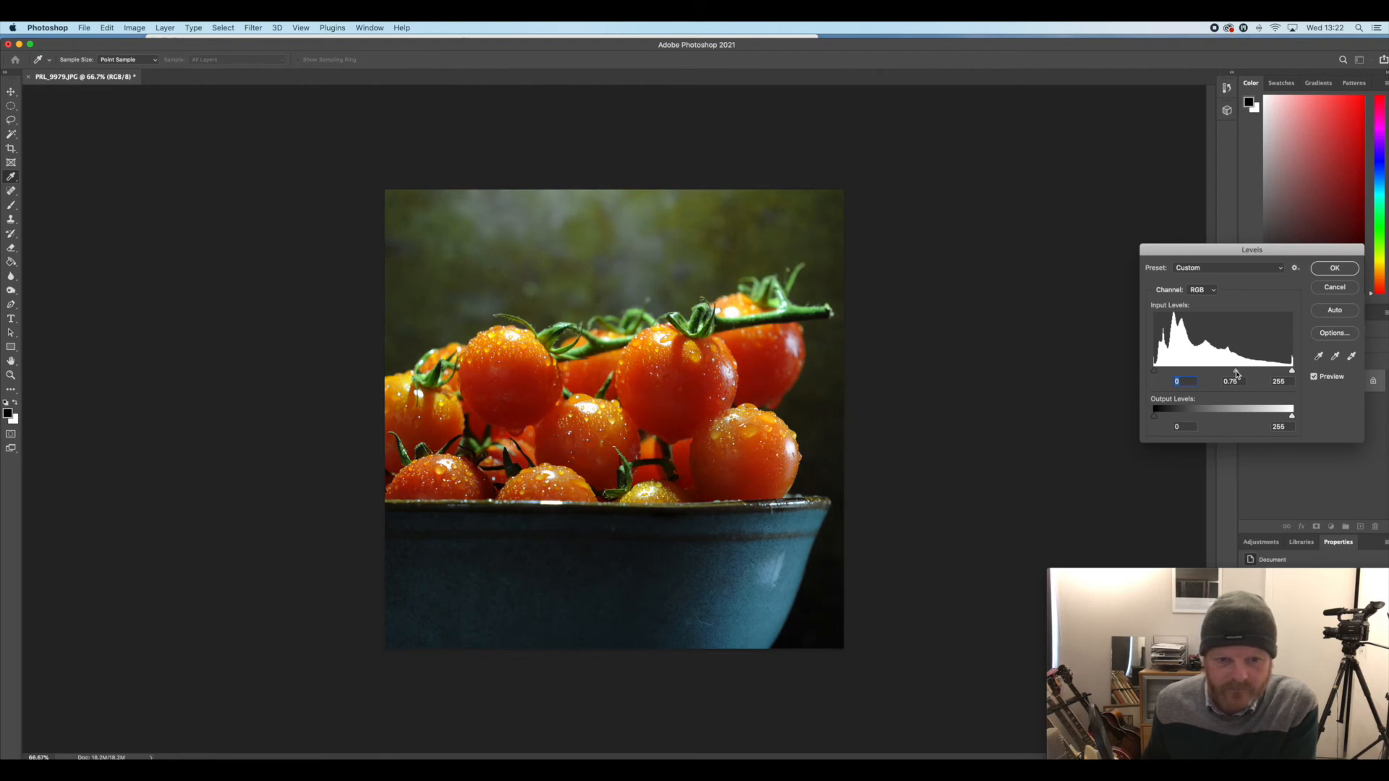
pyautogui.click(1346, 269)
pyautogui.press('c')
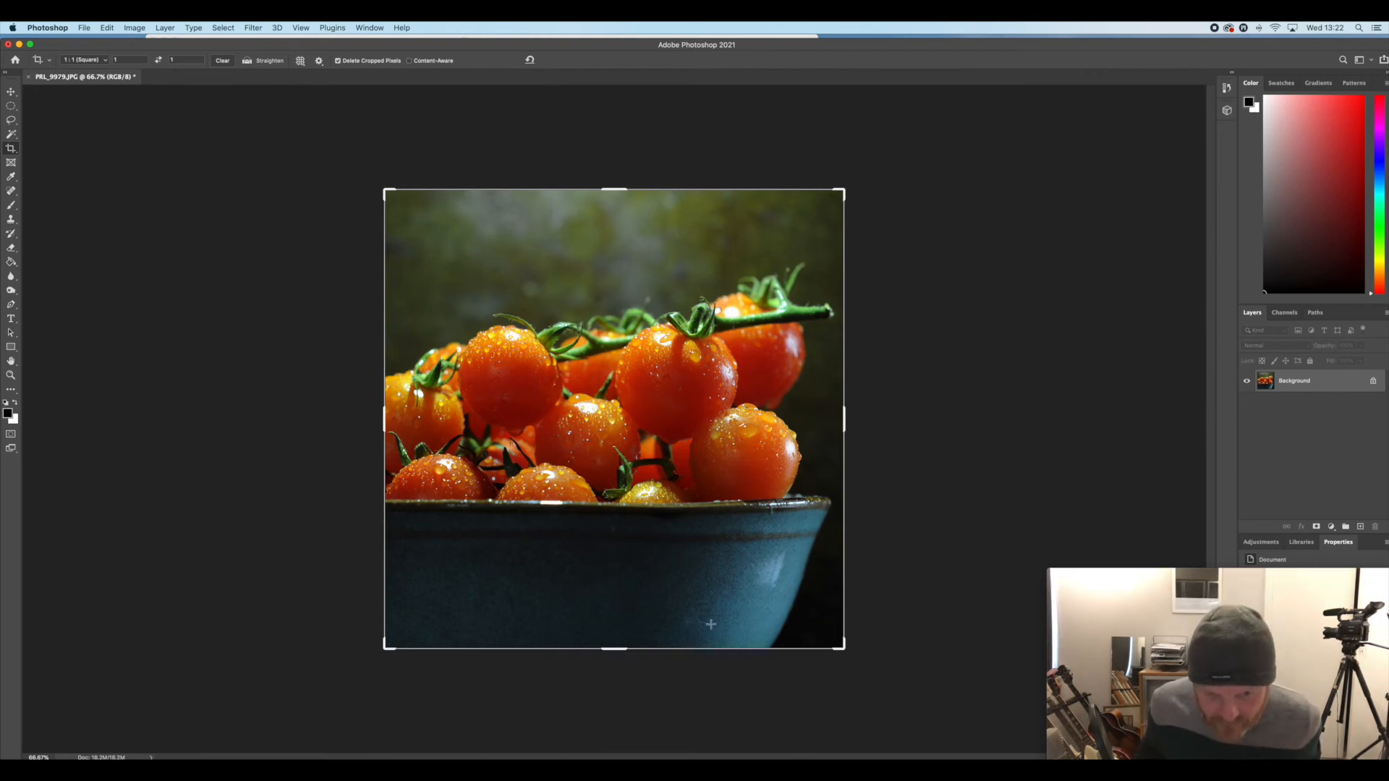
# Retouch the front of the blue bowl with the Clone Stamp, using a 153 px brush at 23% hardness
pyautogui.click(11, 221)
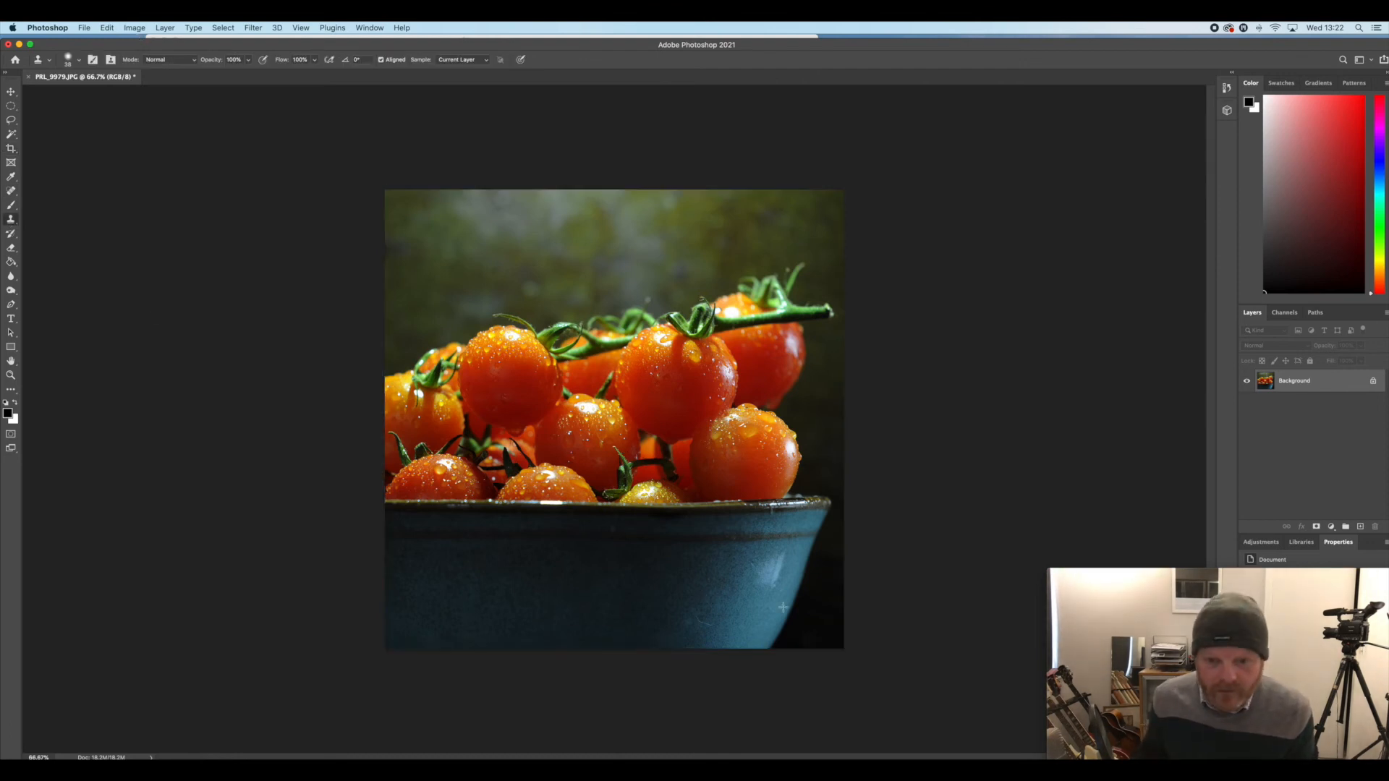
pyautogui.click(81, 61)
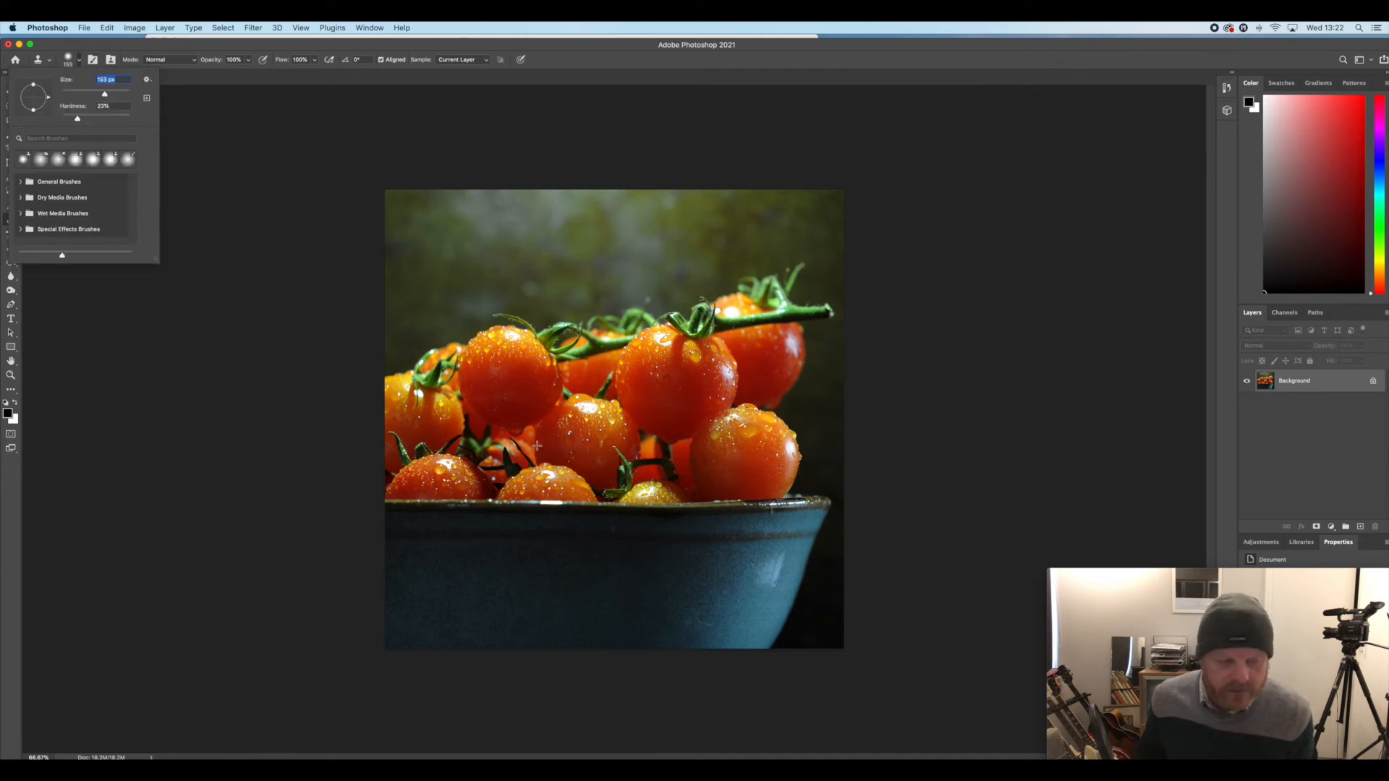
pyautogui.keyDown('alt'); pyautogui.click(712, 598); pyautogui.keyUp('alt')
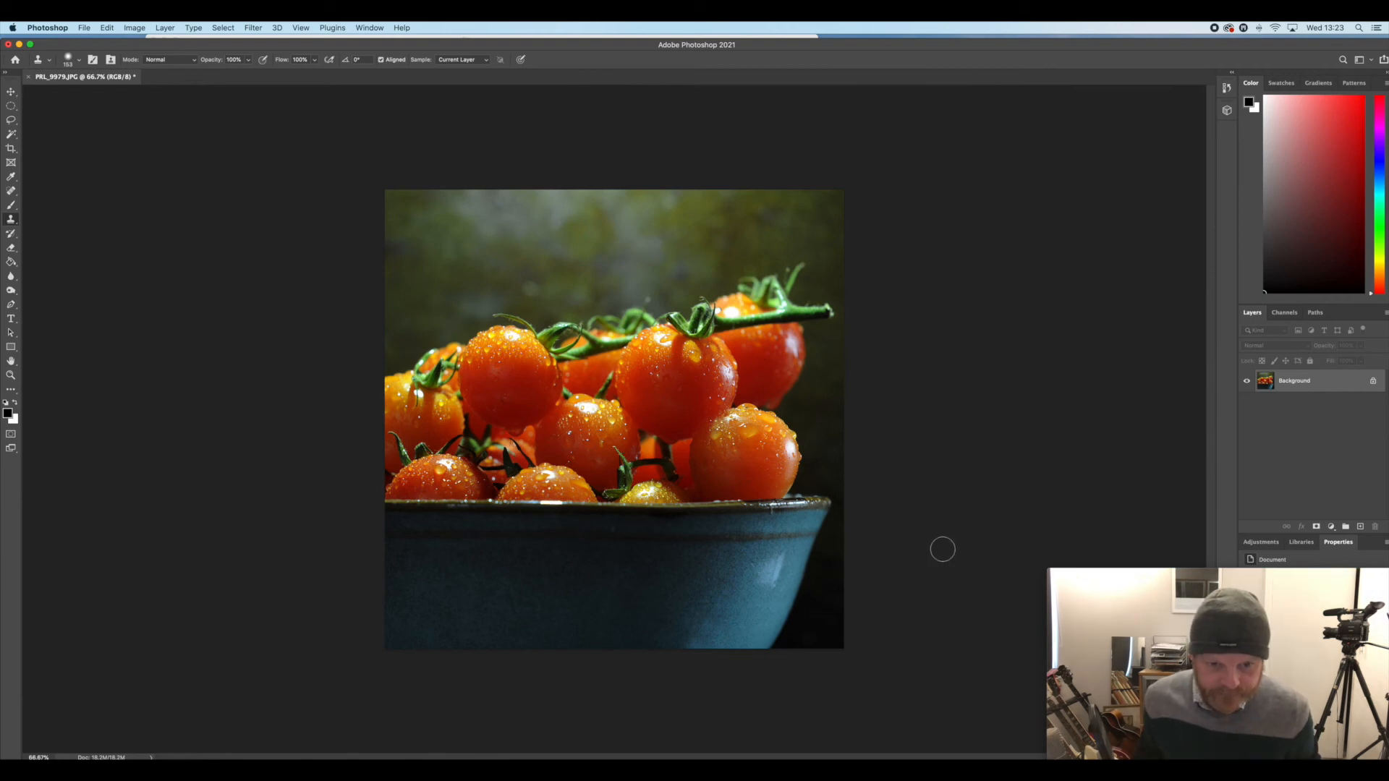
# Lasso the blue bowl from its rim down to the photo's lower edge, and feather the selection by 100 pixels
pyautogui.click(12, 121)
pyautogui.moveTo(394, 514); pyautogui.dragTo(743, 510)
pyautogui.moveTo(815, 541); pyautogui.dragTo(798, 594)
pyautogui.moveTo(765, 658)
pyautogui.mouseDown()
pyautogui.moveTo(670, 708)
pyautogui.moveTo(490, 751)
pyautogui.moveTo(345, 745)
pyautogui.moveTo(296, 571)
pyautogui.mouseUp()
pyautogui.click(228, 30)
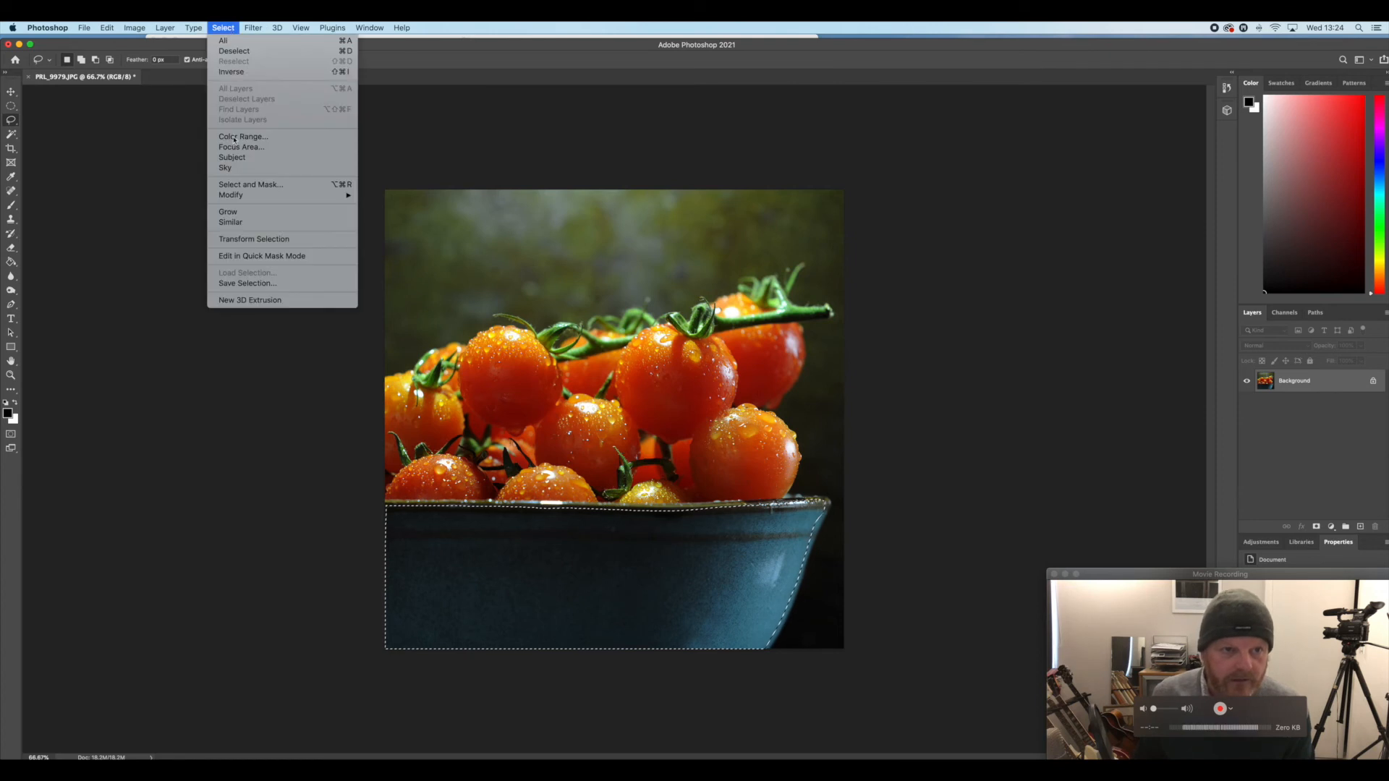
pyautogui.moveTo(318, 195)
pyautogui.click(422, 237)
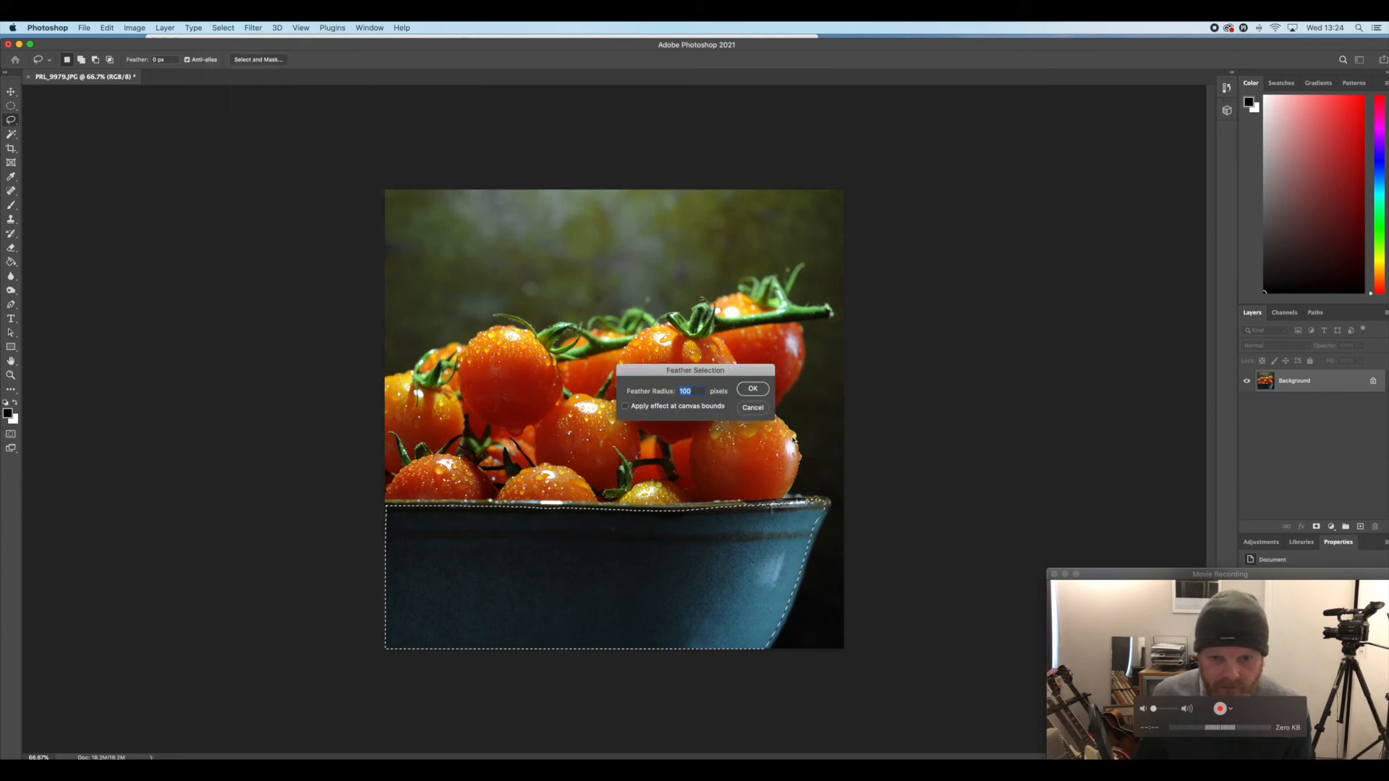
pyautogui.click(753, 389)
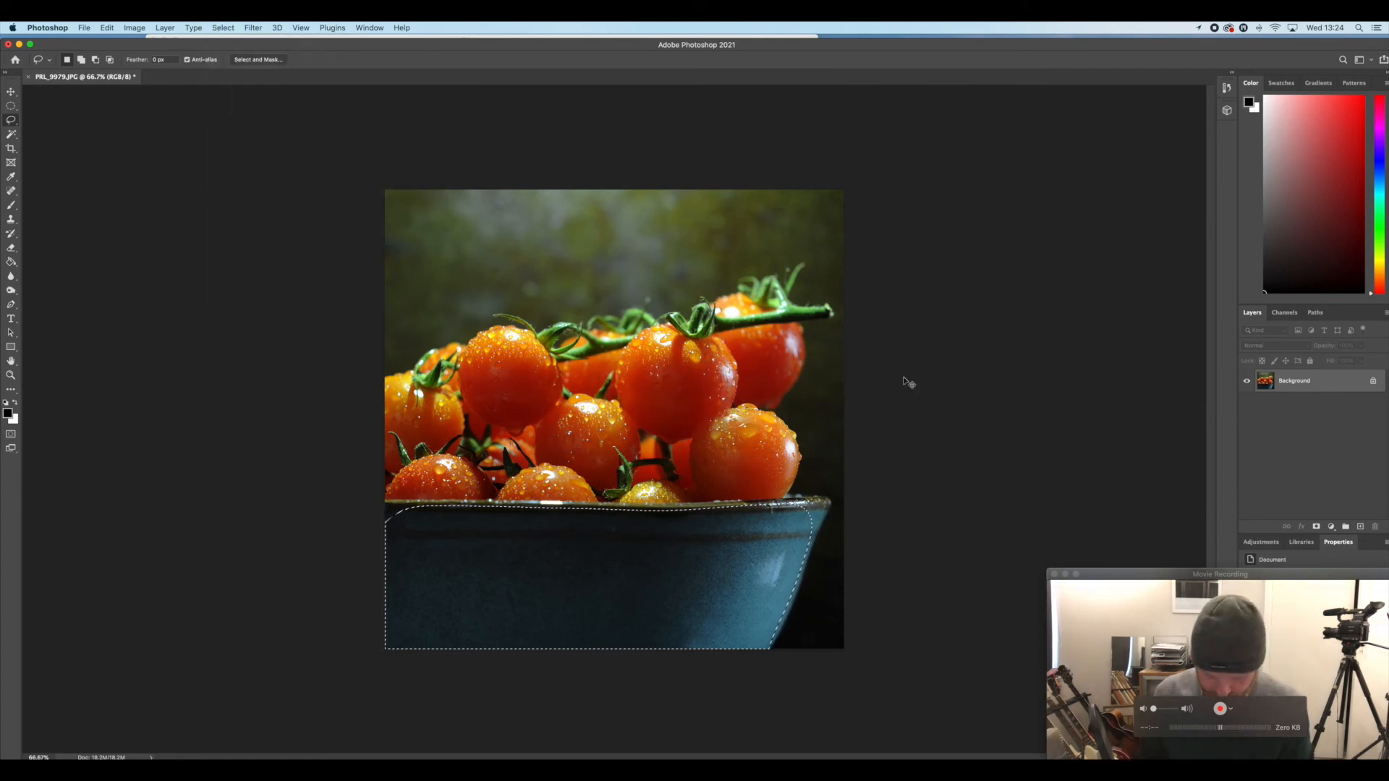
# Add contrast to the bowl with Levels, setting input black to 10, midtones to 1.12 and white to 225
pyautogui.press('super+l')
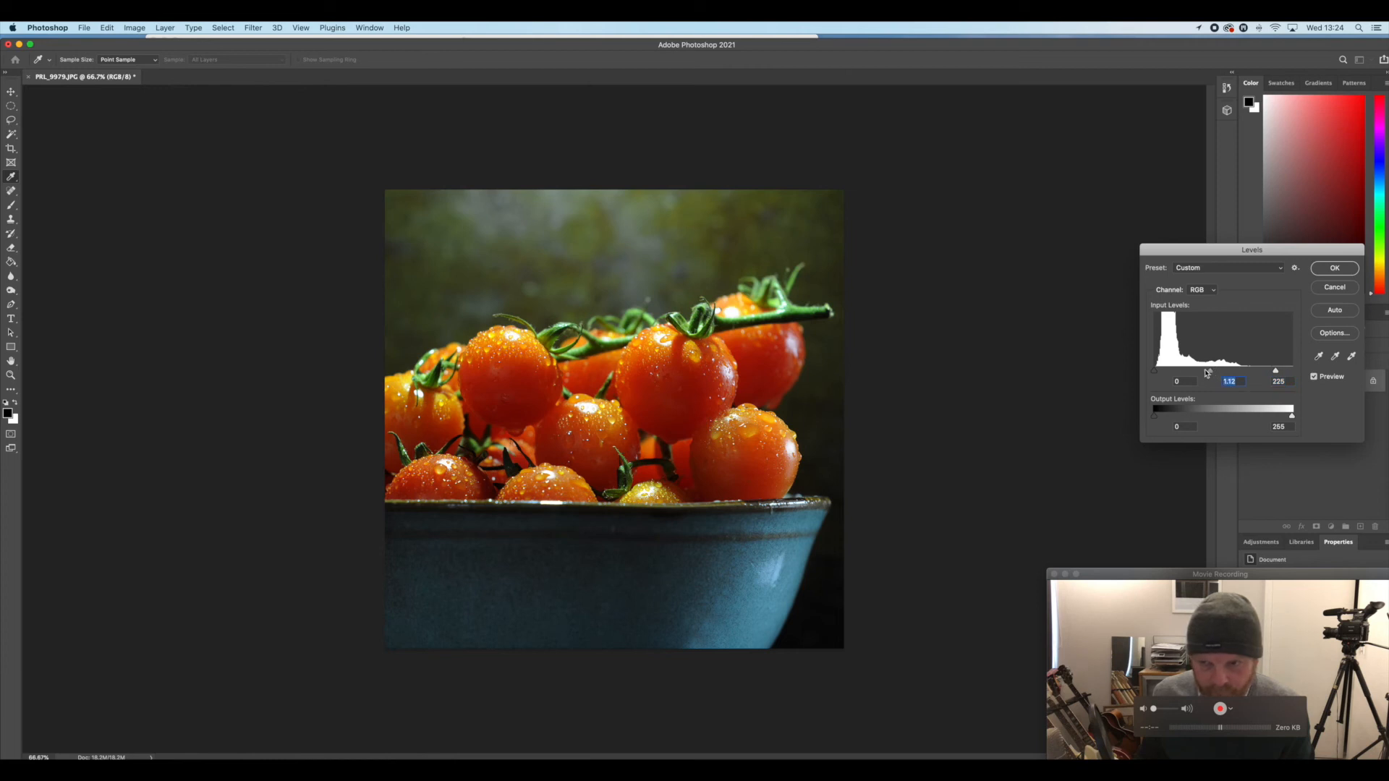
pyautogui.moveTo(1157, 373); pyautogui.dragTo(1162, 372)
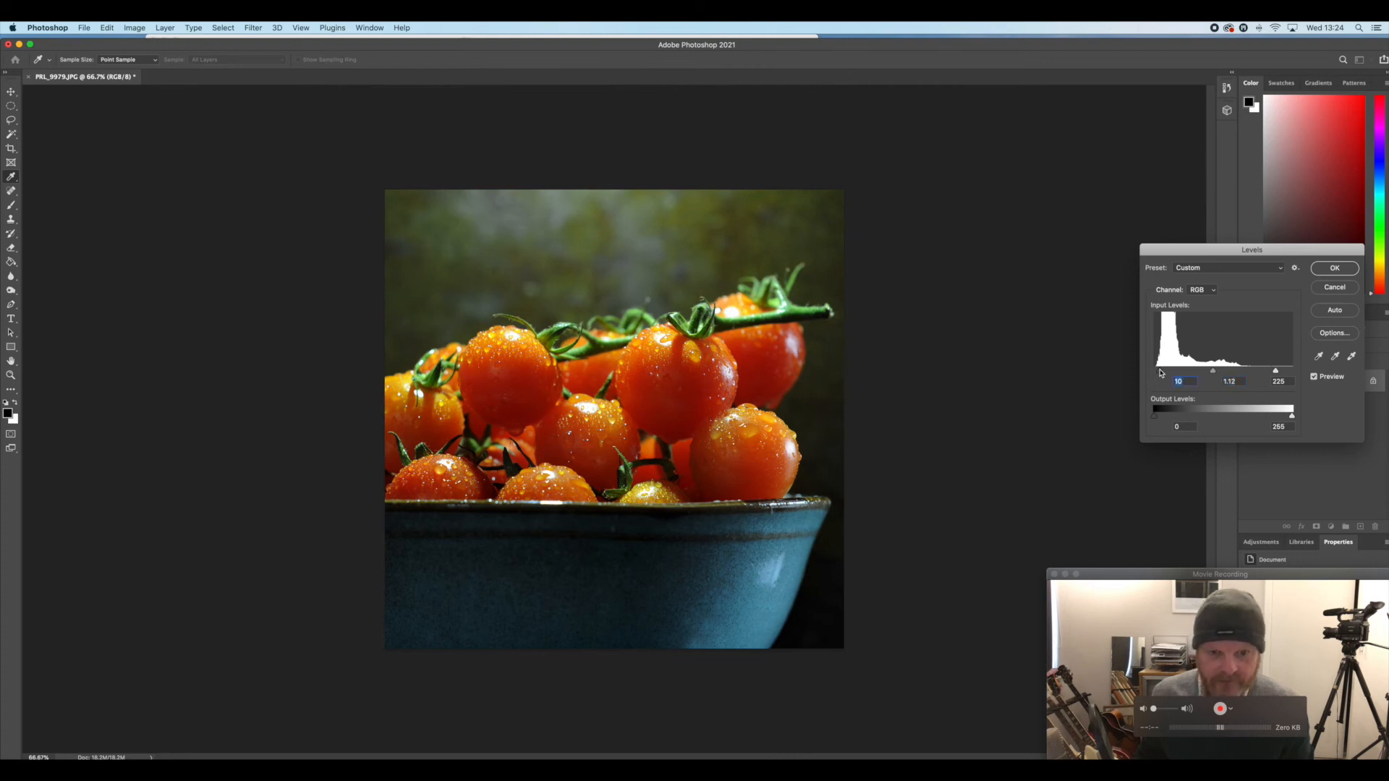
pyautogui.click(1344, 273)
pyautogui.press('l')
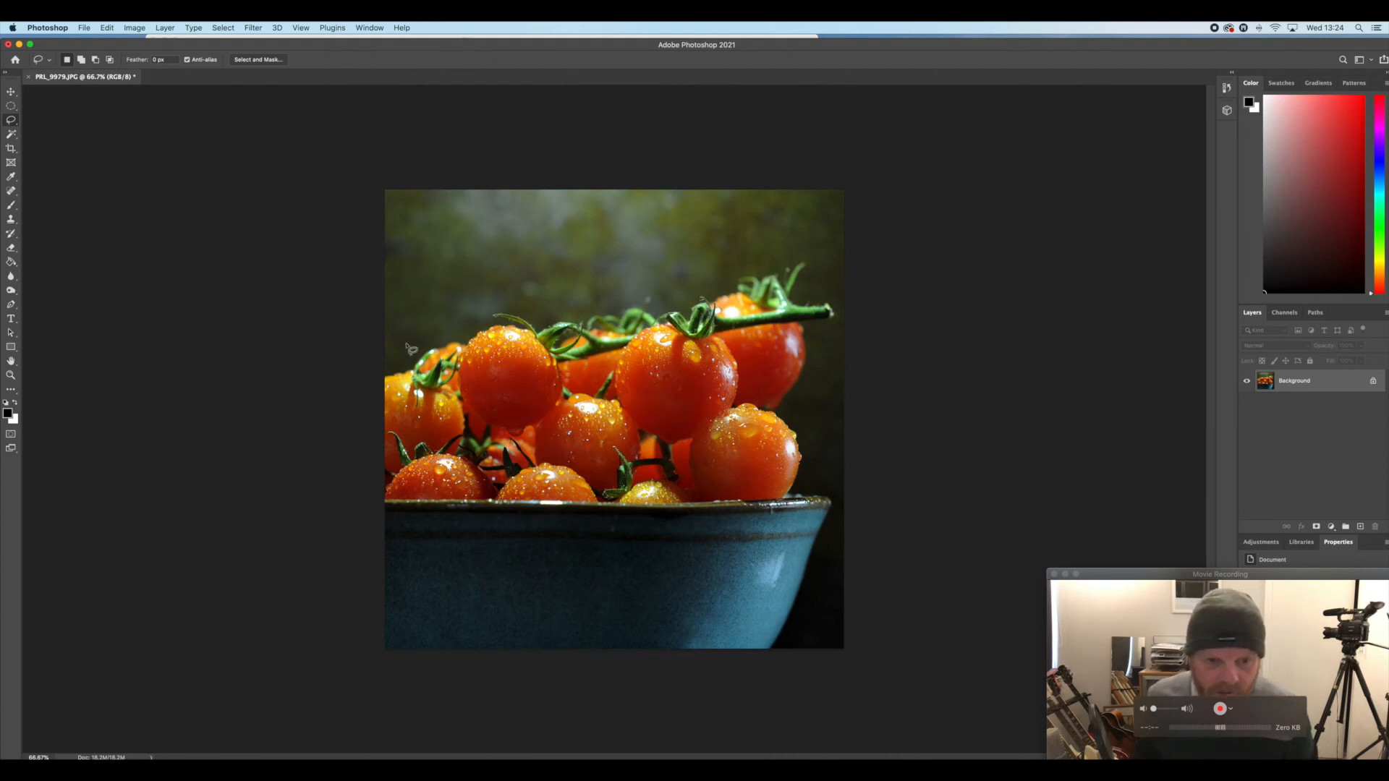
# Lasso everything above the bowl's rim plus the dark area beside the bowl, and feather the selection by 100 pixels
pyautogui.moveTo(420, 502)
pyautogui.mouseDown()
pyautogui.moveTo(814, 506)
pyautogui.moveTo(828, 539)
pyautogui.moveTo(807, 671)
pyautogui.moveTo(865, 668)
pyautogui.moveTo(908, 606)
pyautogui.moveTo(938, 231)
pyautogui.moveTo(914, 131)
pyautogui.moveTo(492, 114)
pyautogui.moveTo(265, 130)
pyautogui.moveTo(232, 215)
pyautogui.moveTo(230, 497)
pyautogui.mouseUp()
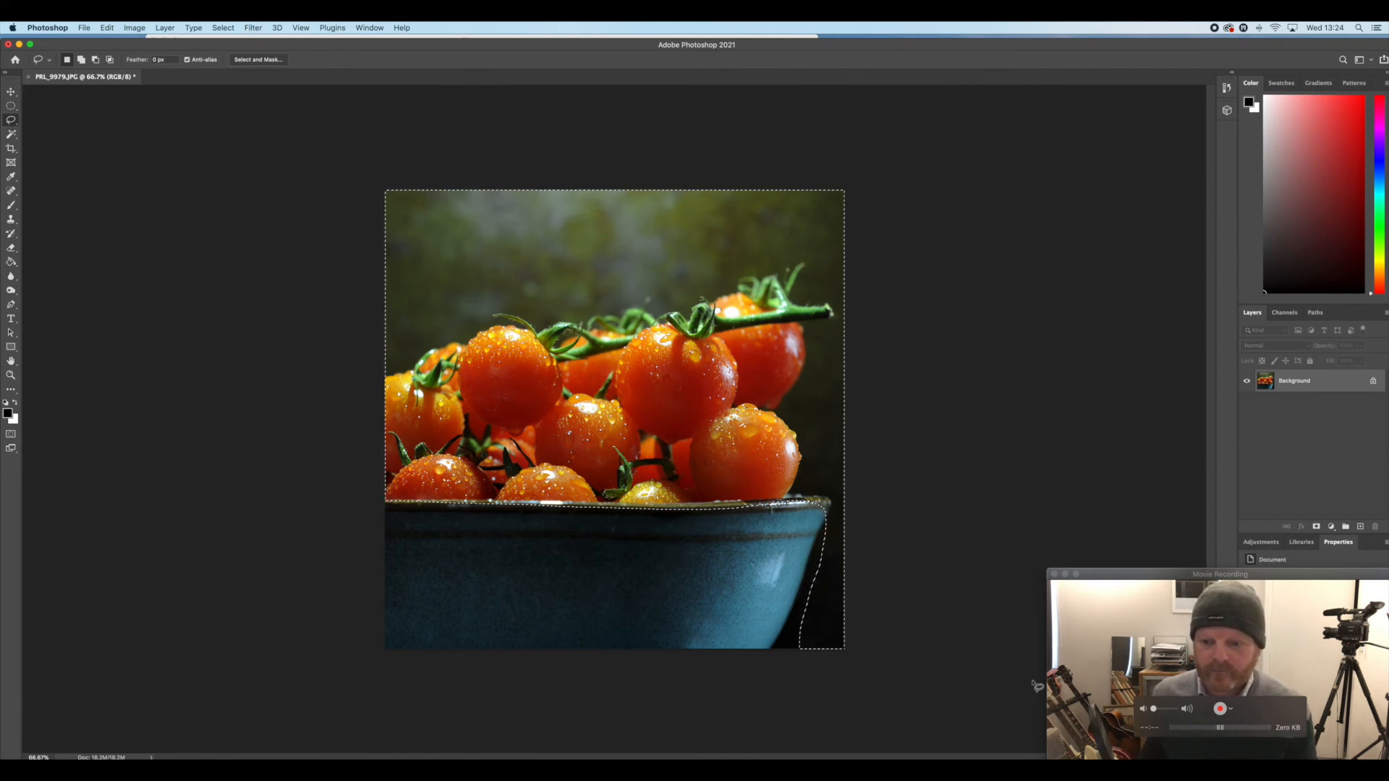
pyautogui.click(225, 31)
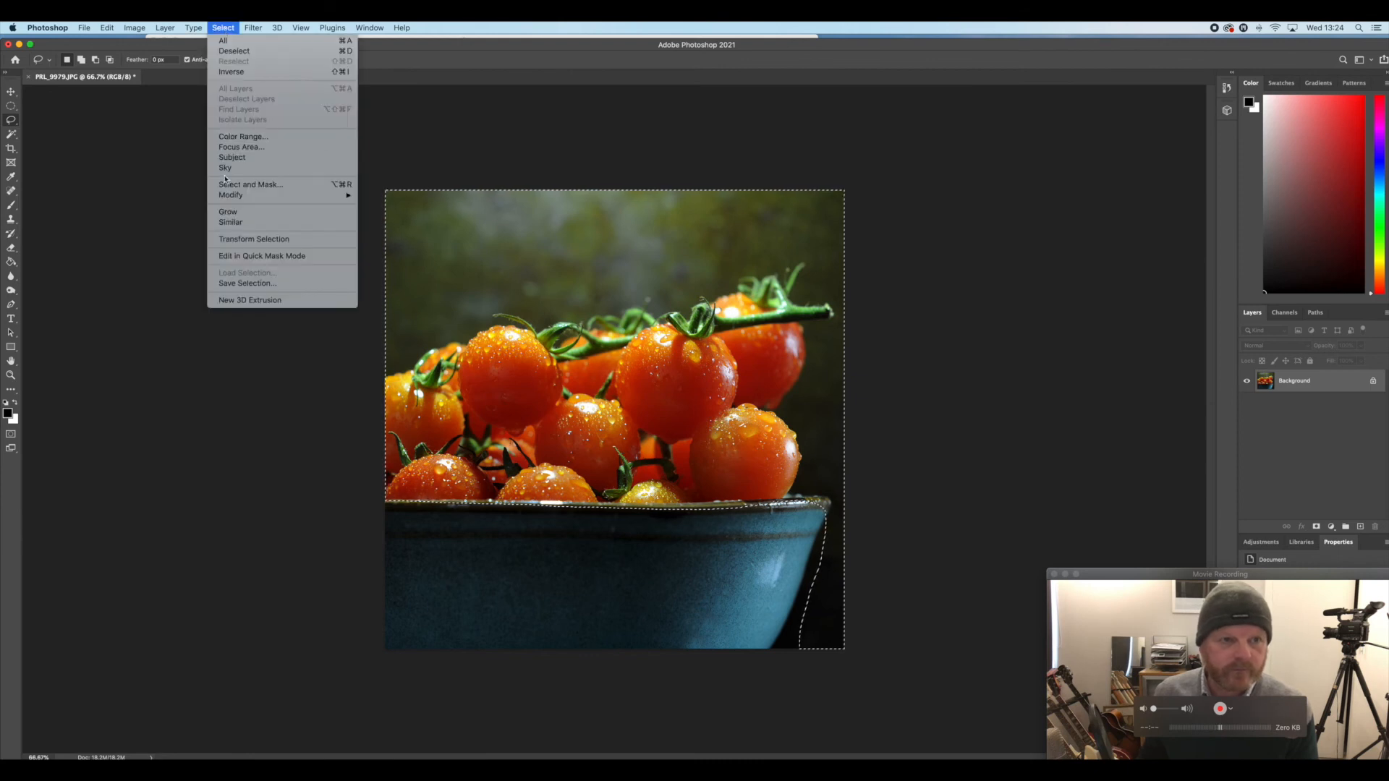
pyautogui.moveTo(232, 202)
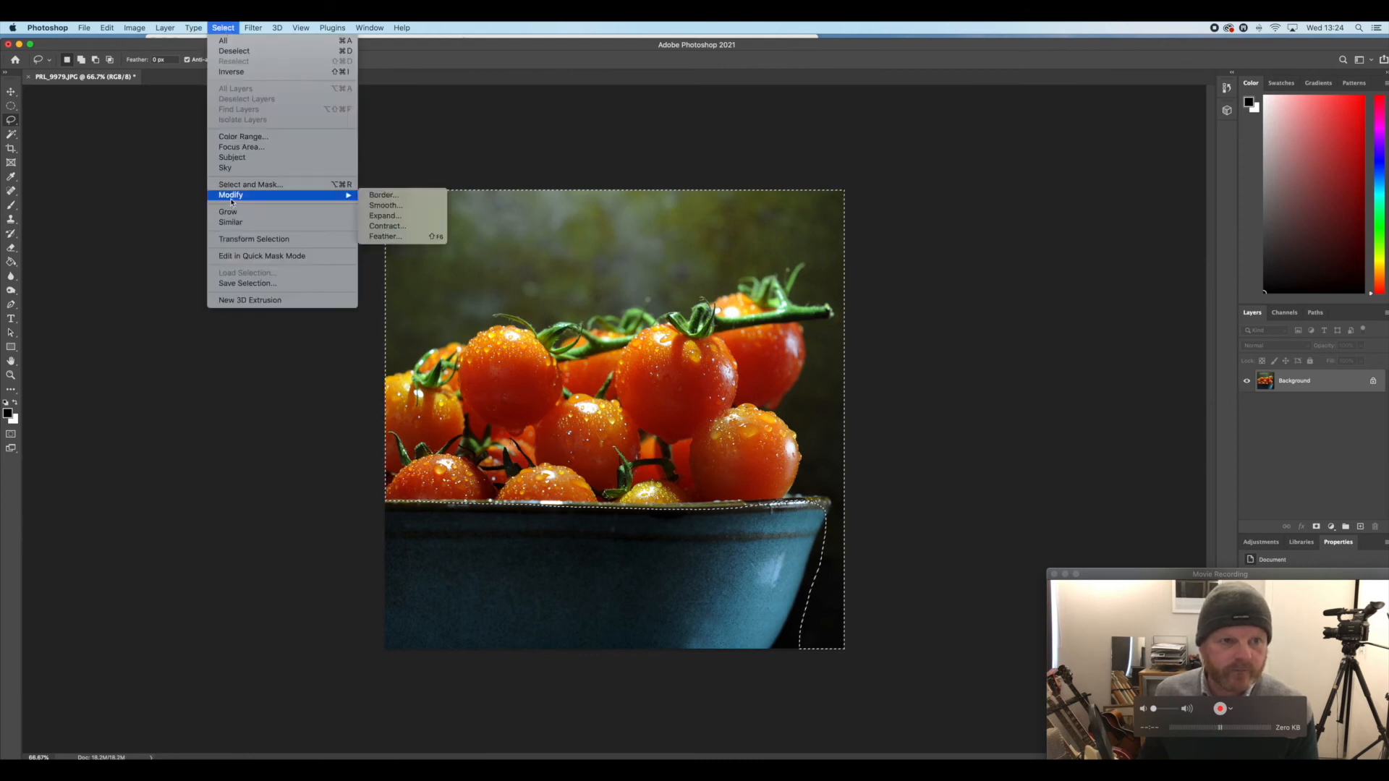
pyautogui.click(399, 237)
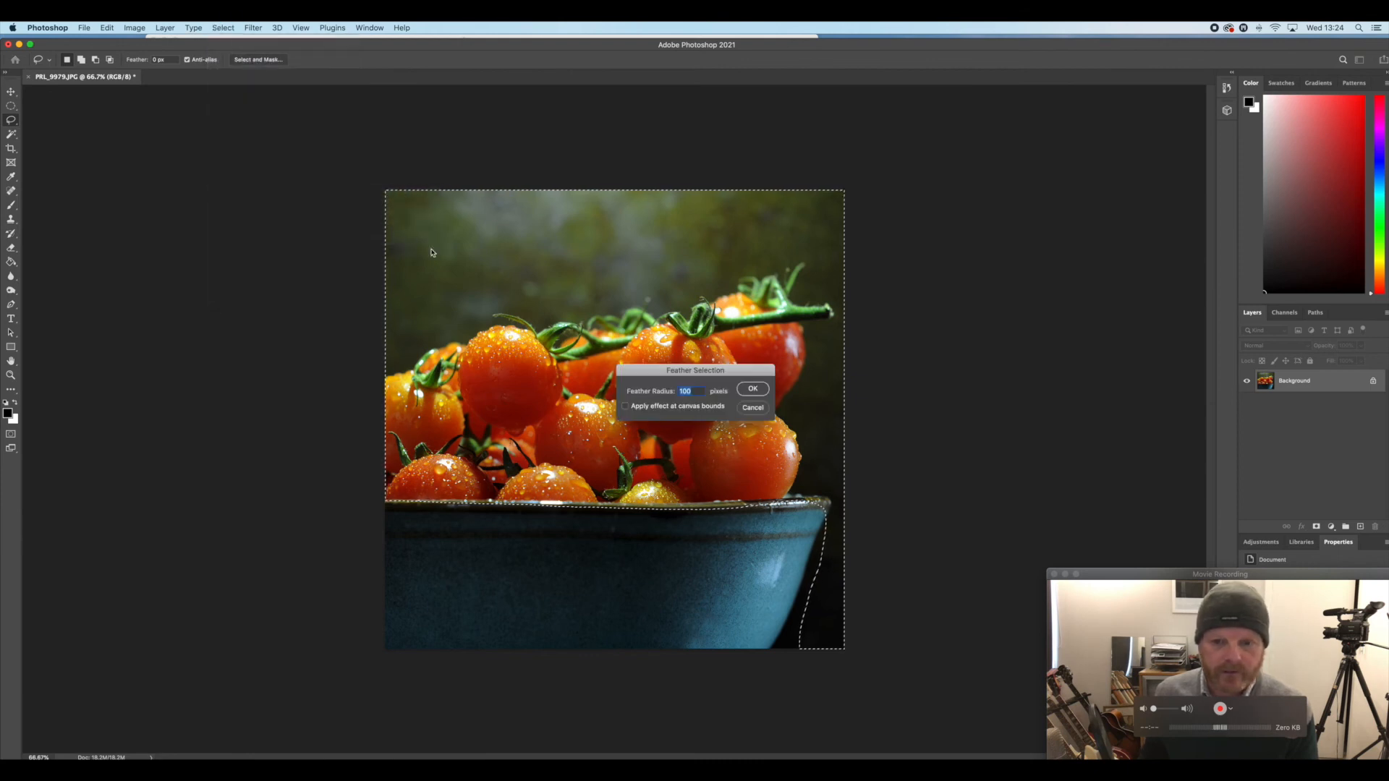
pyautogui.click(759, 389)
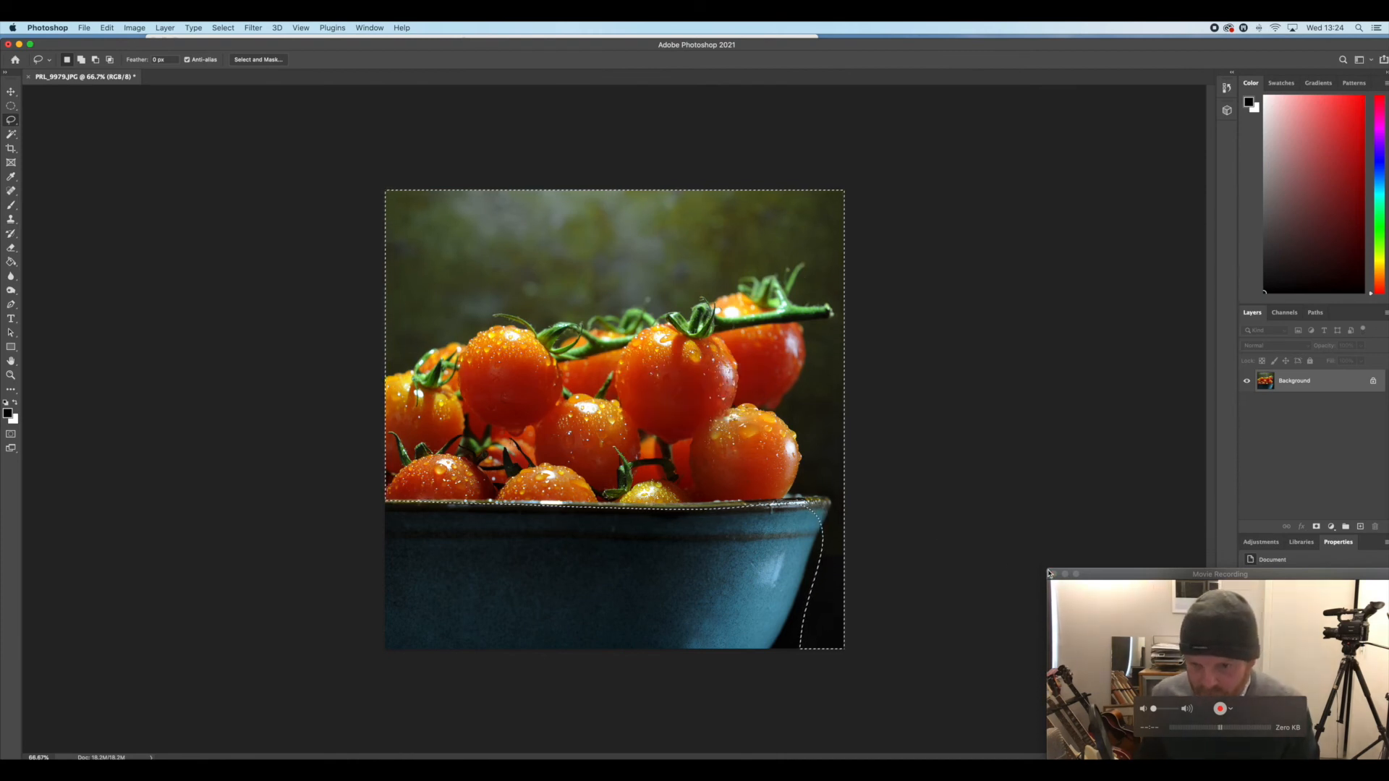
# Darken the selected tomatoes and backdrop with a Levels midtone value of 0.65, and deselect
pyautogui.hotkey('ctrl', 'l')
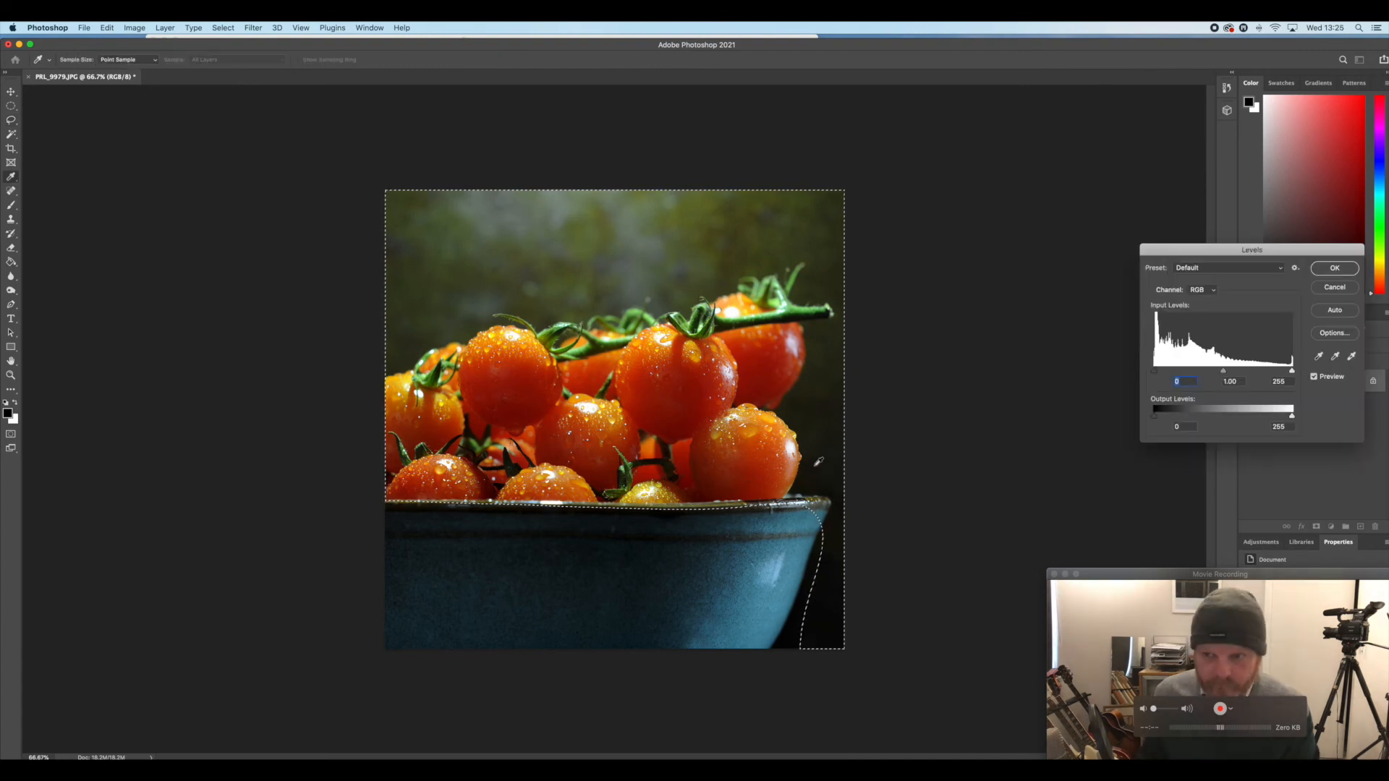
pyautogui.moveTo(1222, 371); pyautogui.dragTo(1242, 374)
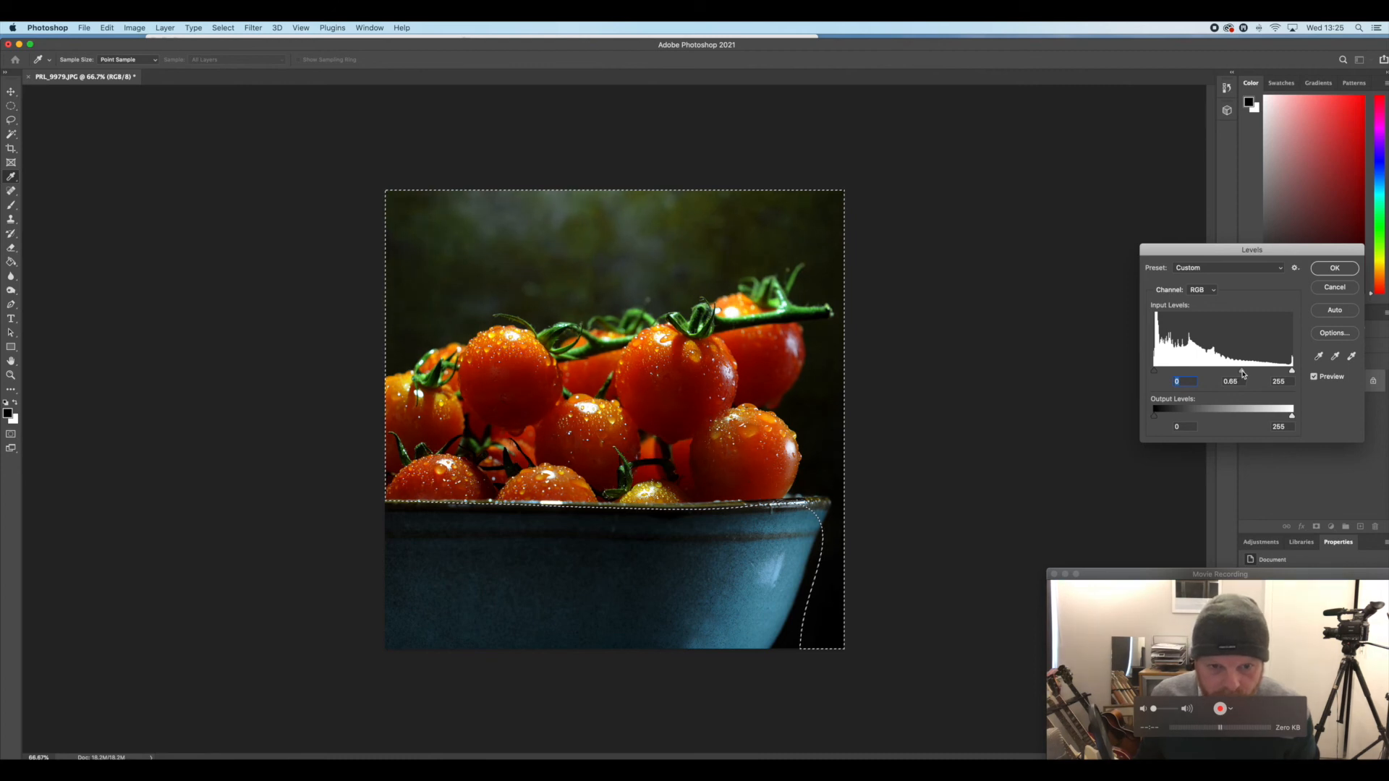
pyautogui.click(1334, 267)
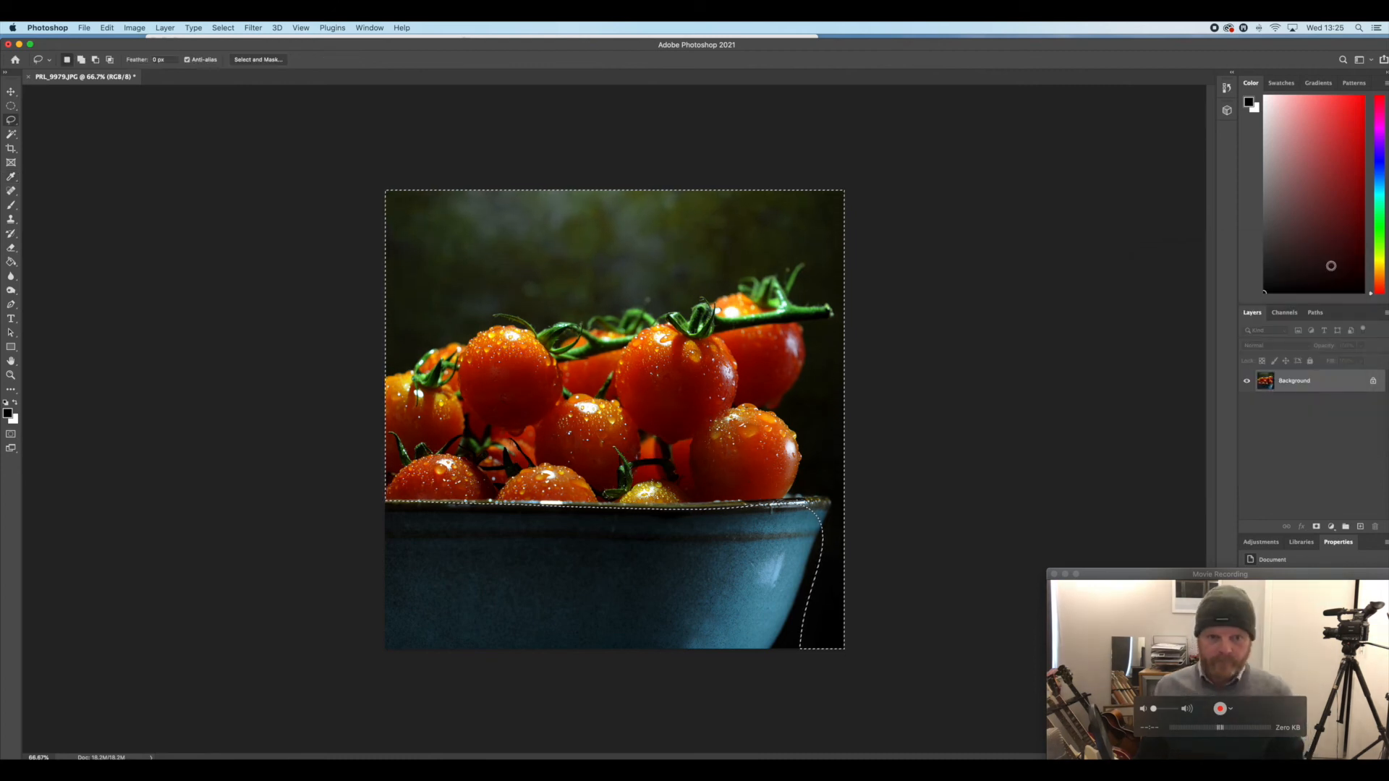
pyautogui.press('super+d')
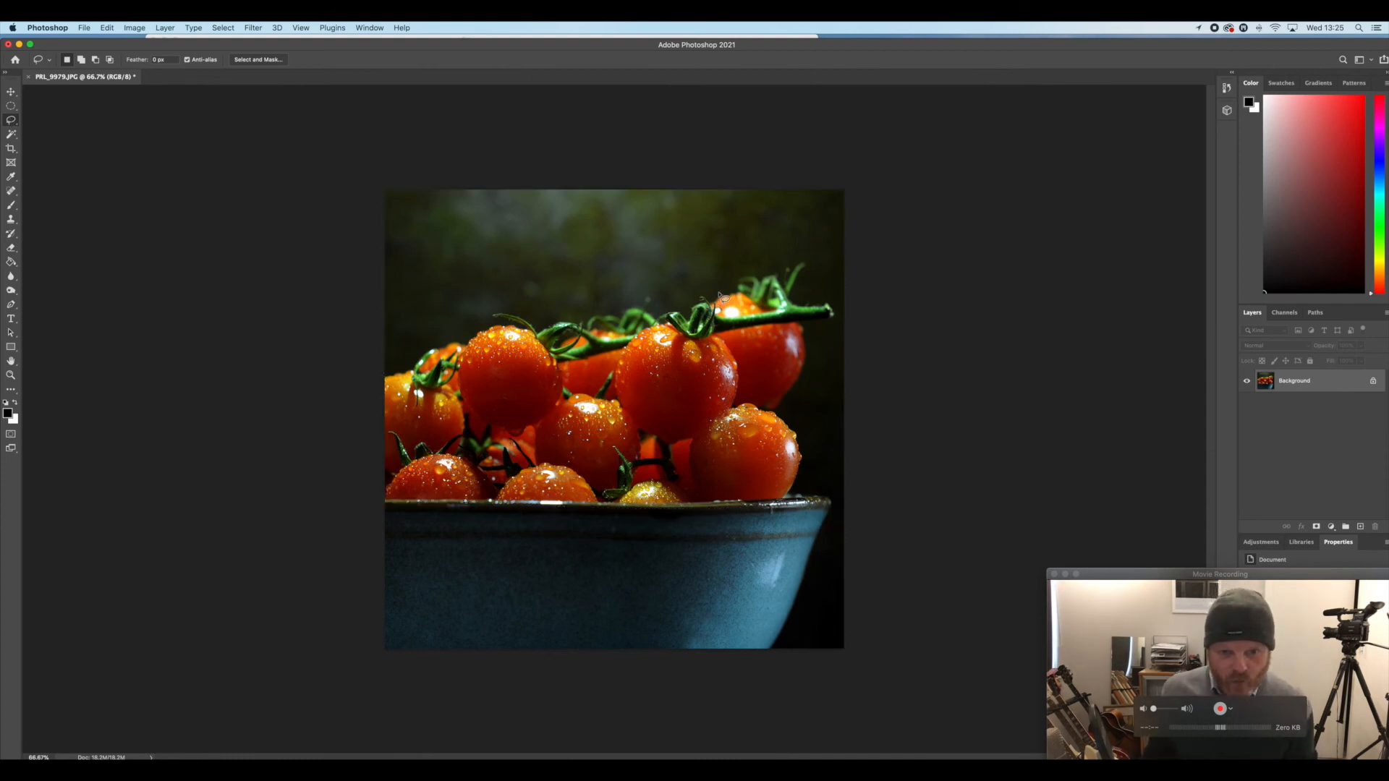
# Lasso the dark backdrop above and beside the tomatoes, leaving out the fruit and bowl, and feather the selection
pyautogui.moveTo(384, 358)
pyautogui.mouseDown()
pyautogui.moveTo(489, 305)
pyautogui.moveTo(735, 251)
pyautogui.moveTo(816, 253)
pyautogui.moveTo(839, 349)
pyautogui.moveTo(821, 431)
pyautogui.moveTo(846, 504)
pyautogui.moveTo(811, 647)
pyautogui.moveTo(832, 674)
pyautogui.moveTo(953, 469)
pyautogui.moveTo(949, 223)
pyautogui.moveTo(913, 144)
pyautogui.moveTo(505, 121)
pyautogui.moveTo(289, 131)
pyautogui.moveTo(261, 234)
pyautogui.moveTo(274, 349)
pyautogui.mouseUp()
pyautogui.click(223, 28)
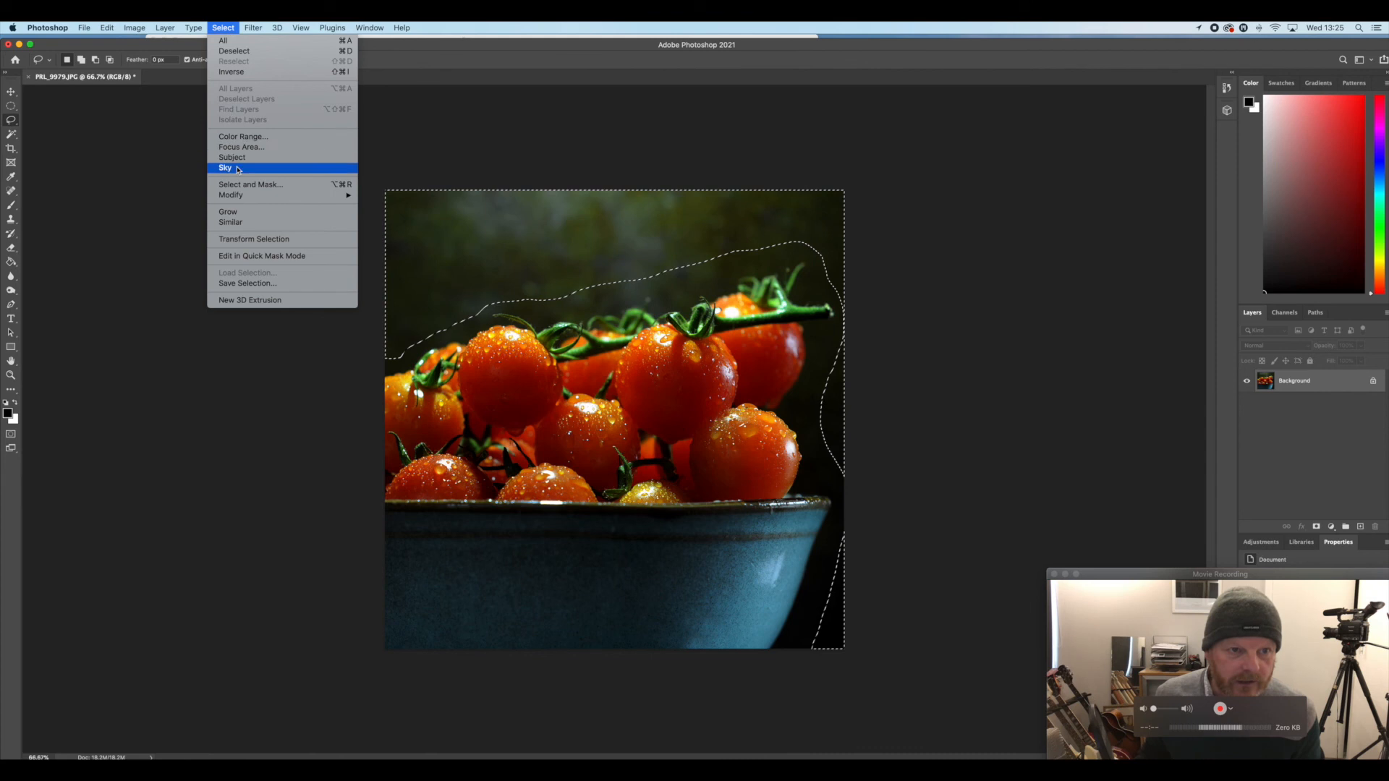
pyautogui.moveTo(243, 196)
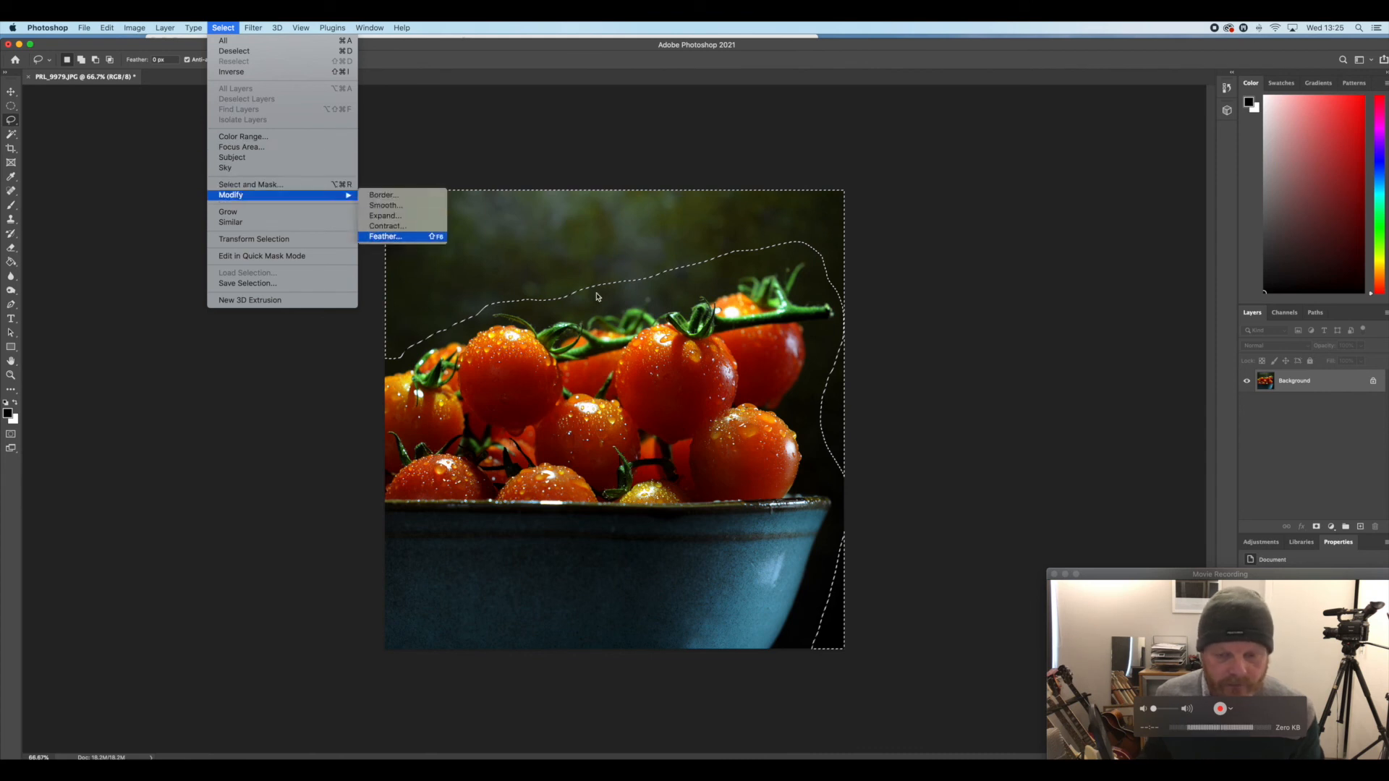
pyautogui.click(385, 236)
pyautogui.click(752, 391)
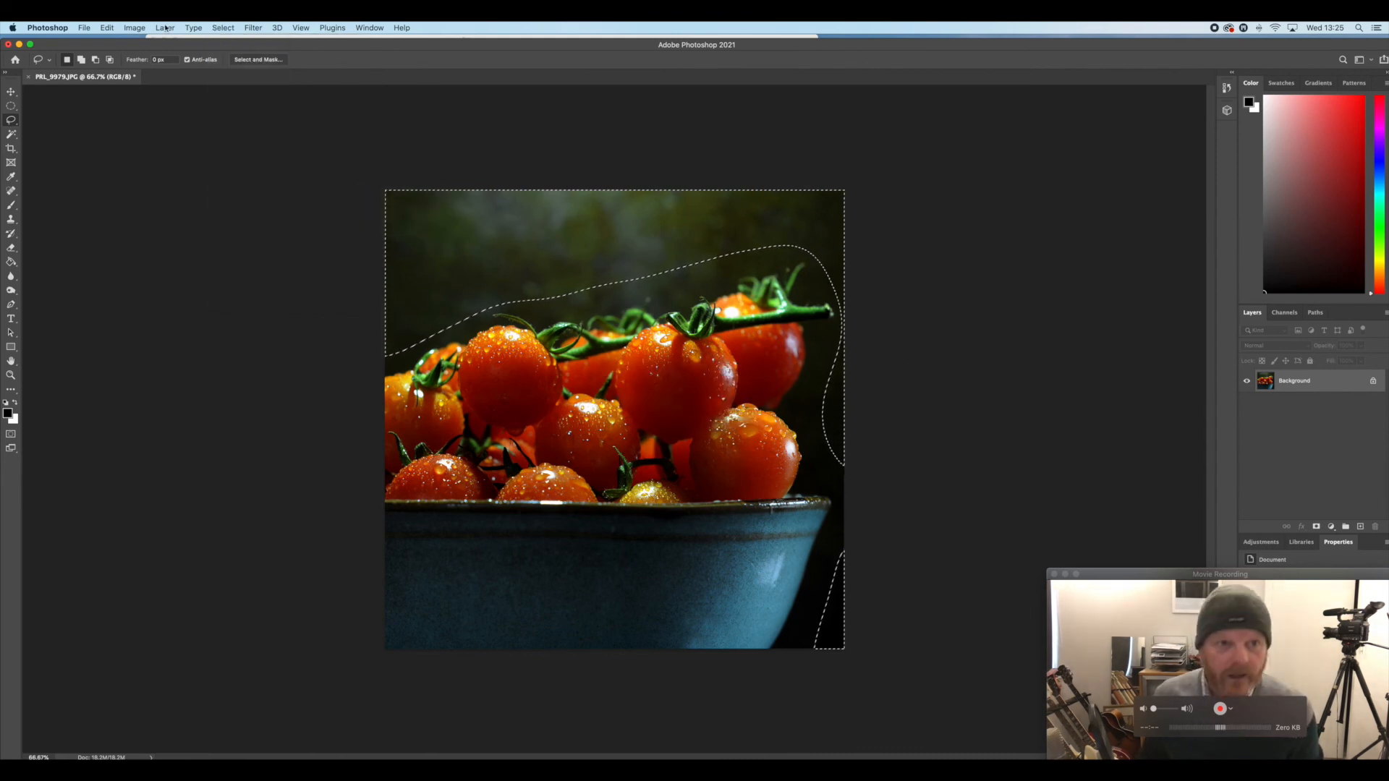
# Soften the selected backdrop with a Gaussian Blur of 6.2 pixels radius, and deselect
pyautogui.click(253, 28)
pyautogui.moveTo(258, 174)
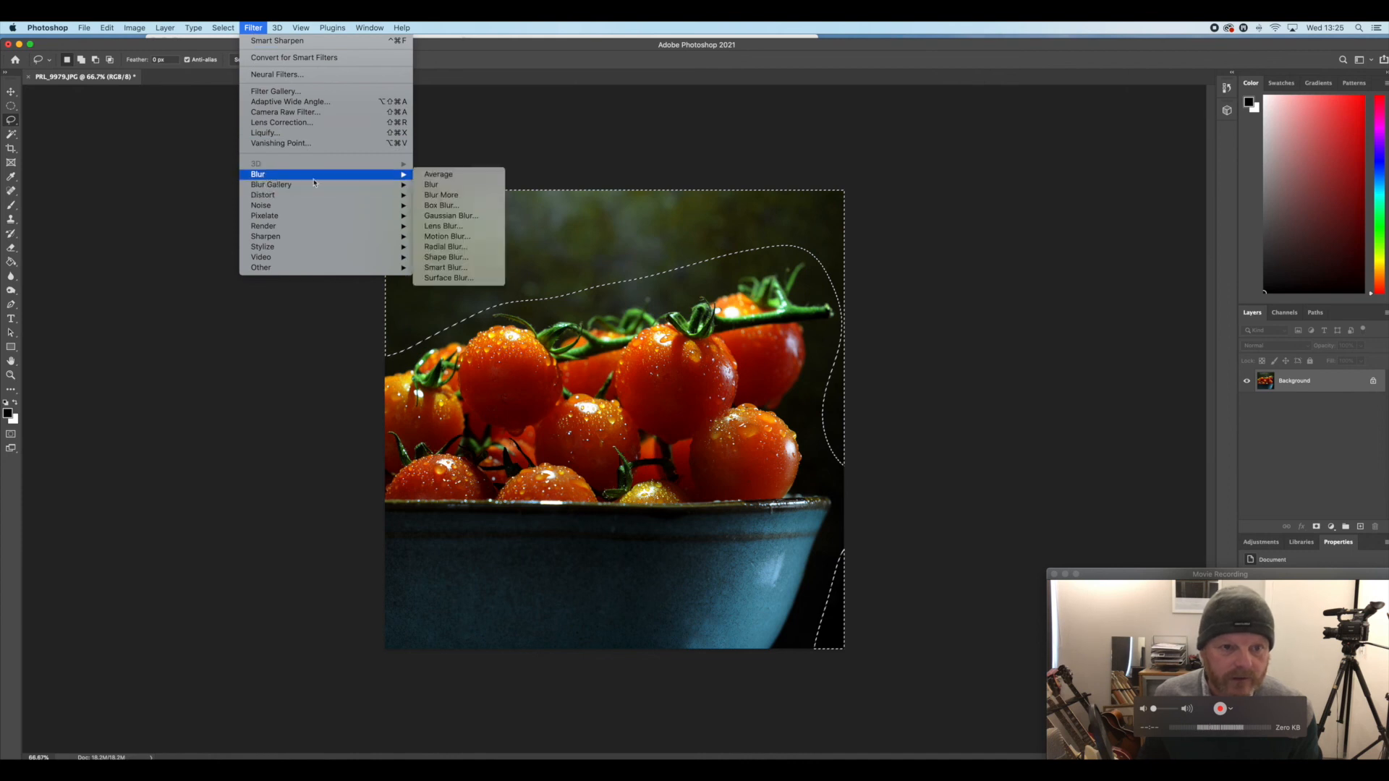
pyautogui.click(450, 216)
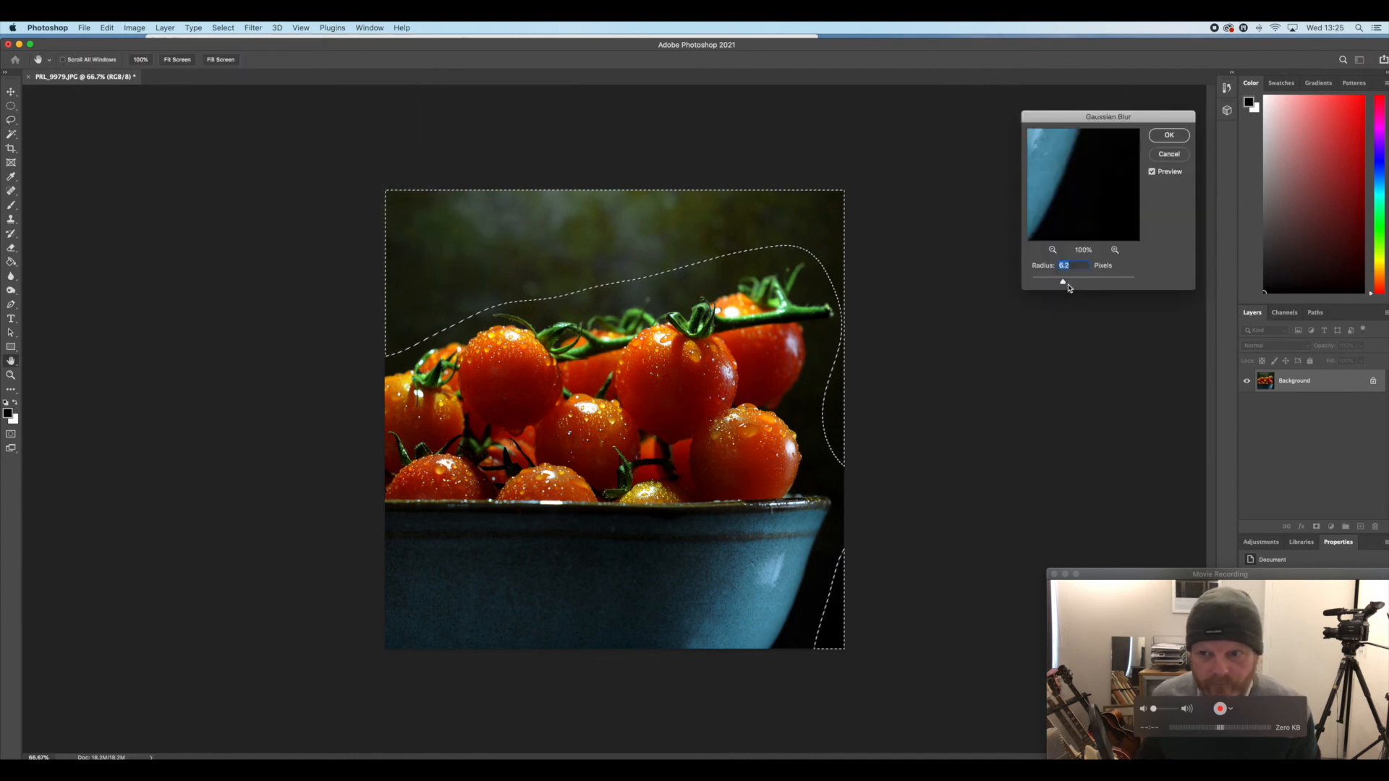
pyautogui.click(1168, 136)
pyautogui.click(880, 238)
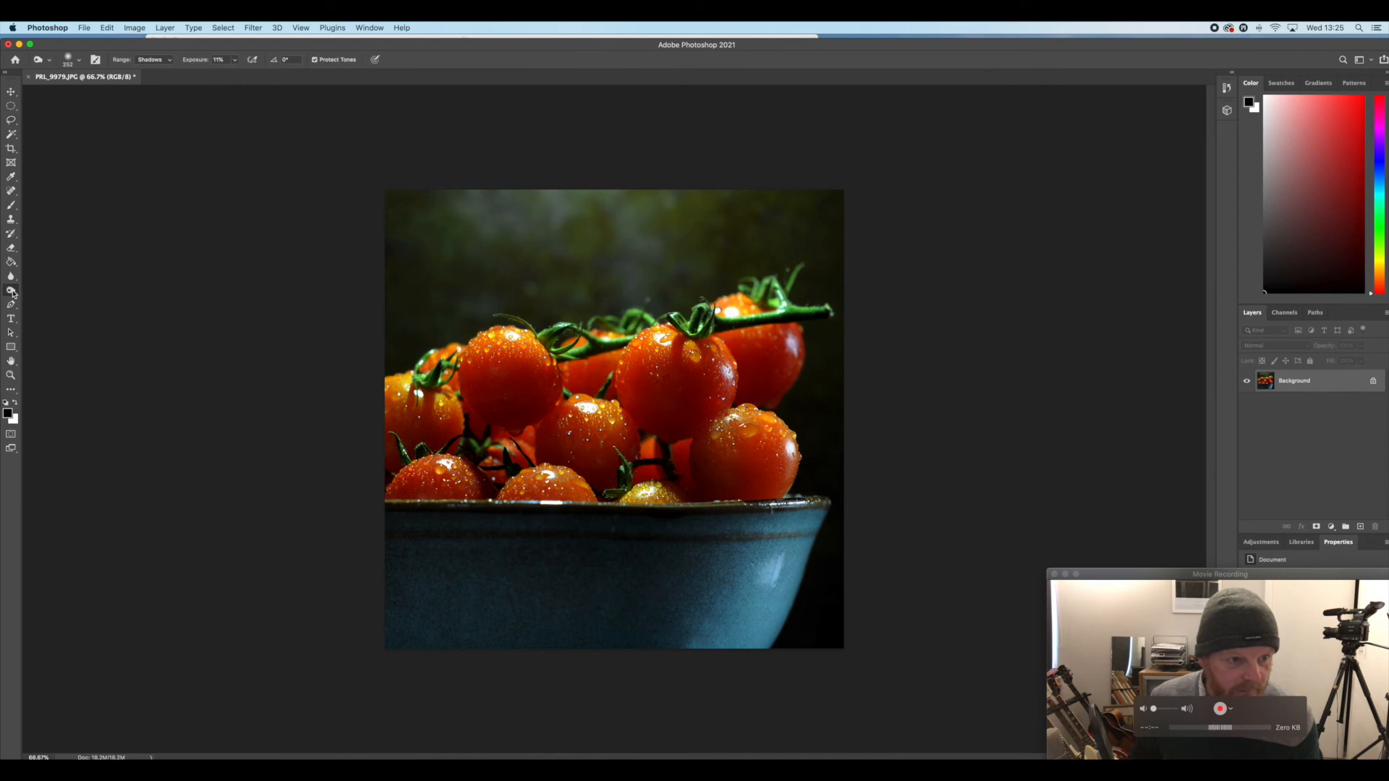
# Brighten the highlights on the larger tomatoes with the Dodge tool, using the Highlights range at 11% exposure
pyautogui.rightClick(12, 293)
pyautogui.click(40, 287)
pyautogui.moveTo(673, 370)
pyautogui.mouseDown()
pyautogui.moveTo(658, 372)
pyautogui.moveTo(675, 391)
pyautogui.moveTo(690, 366)
pyautogui.mouseUp()
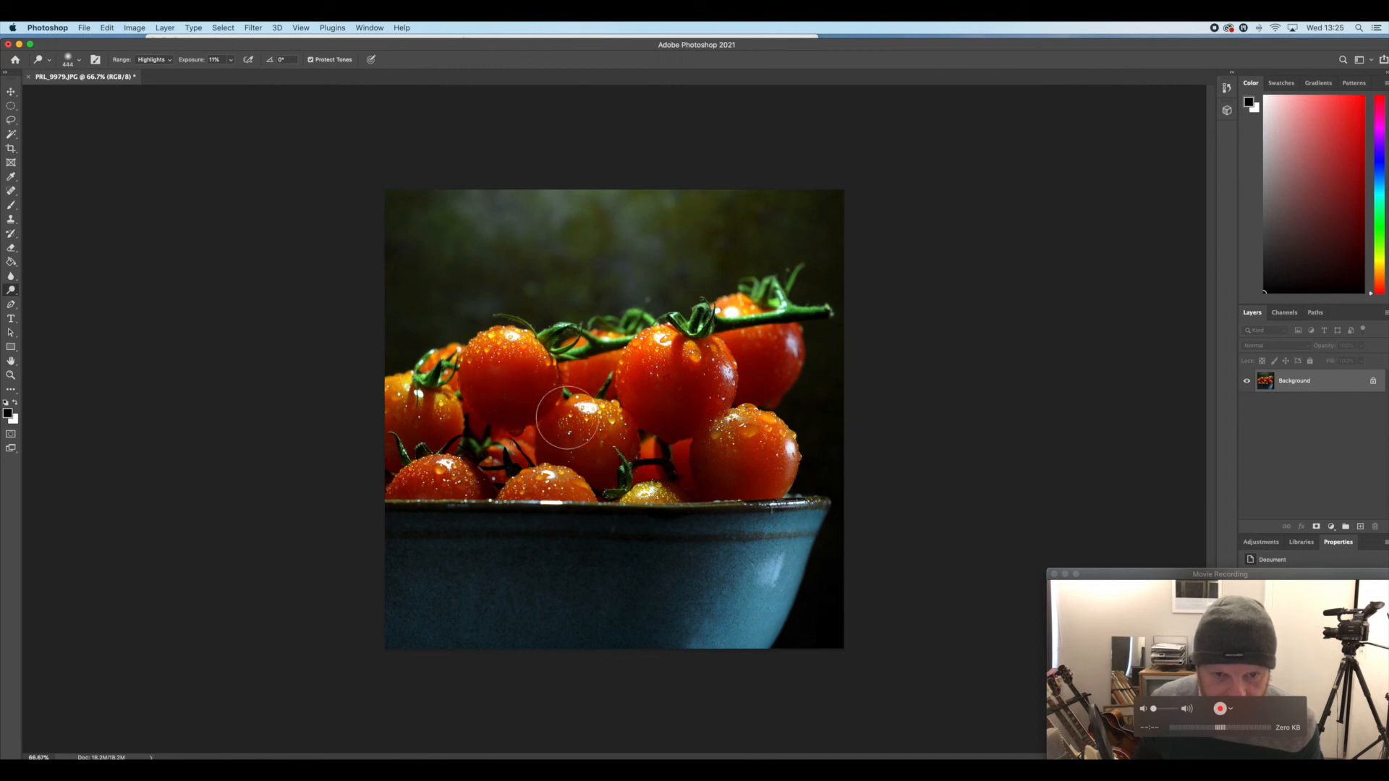
pyautogui.moveTo(759, 468)
pyautogui.mouseDown()
pyautogui.moveTo(738, 465)
pyautogui.moveTo(749, 453)
pyautogui.mouseUp()
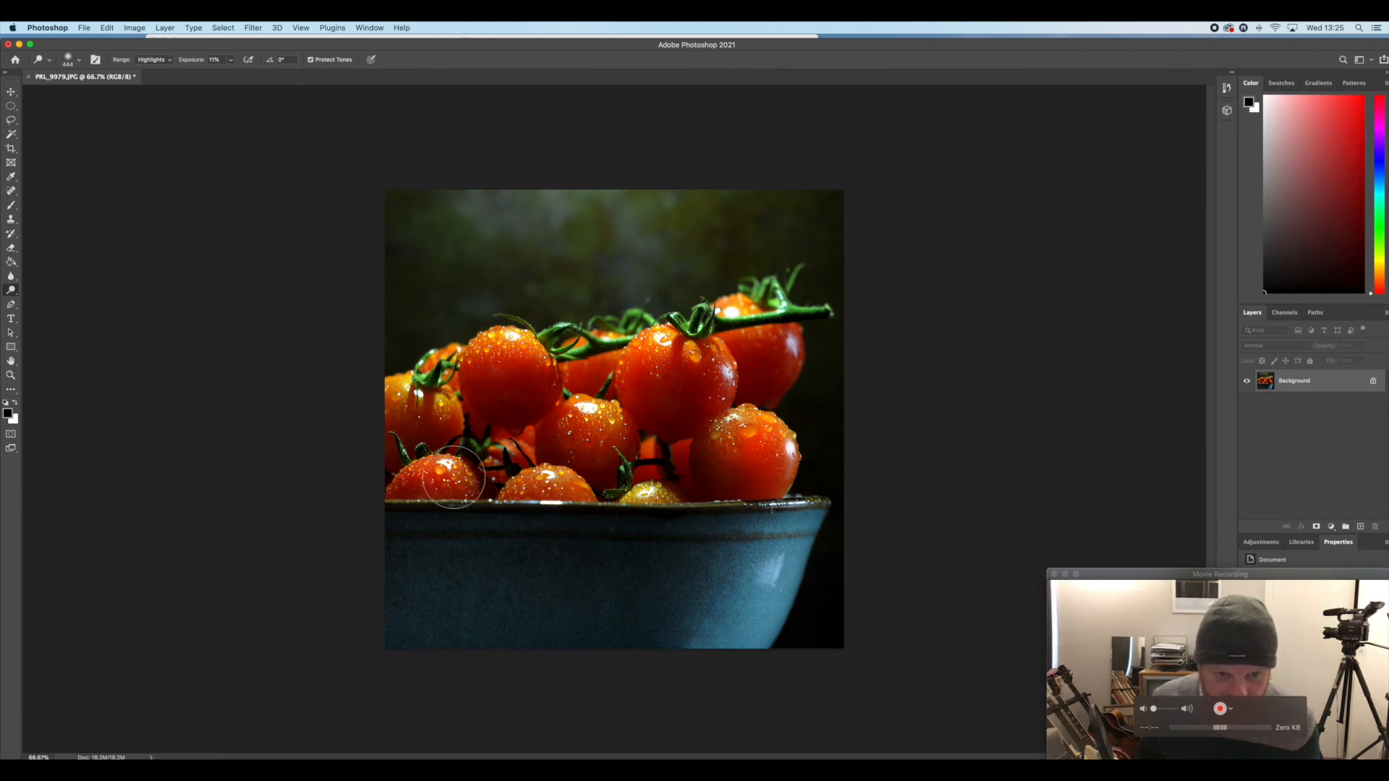
pyautogui.moveTo(767, 347); pyautogui.dragTo(767, 348)
pyautogui.moveTo(670, 375)
pyautogui.mouseDown()
pyautogui.moveTo(692, 383)
pyautogui.moveTo(670, 387)
pyautogui.mouseUp()
pyautogui.moveTo(516, 383)
pyautogui.mouseDown()
pyautogui.moveTo(481, 381)
pyautogui.moveTo(495, 380)
pyautogui.mouseUp()
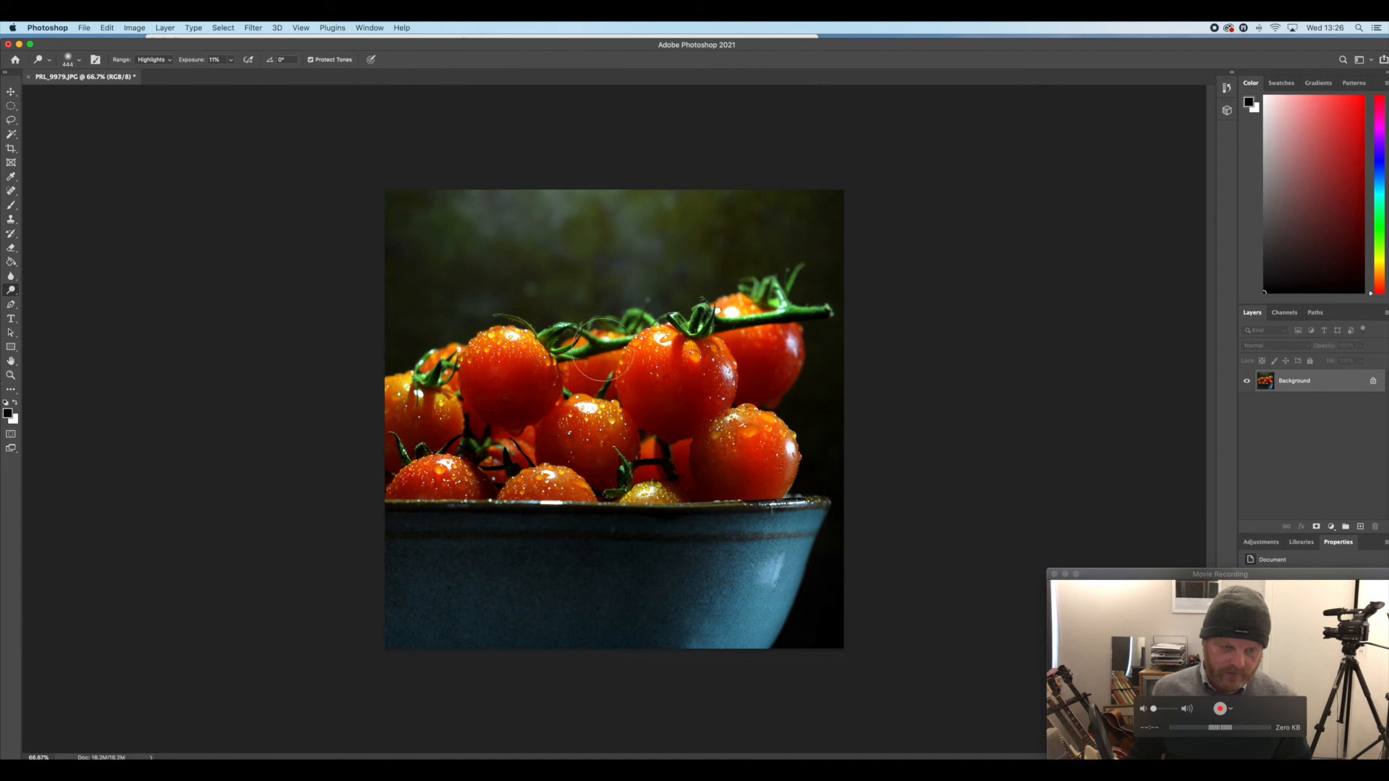
# Try burning the shadows around the tomatoes at 11% exposure, and undo the last stroke
pyautogui.click(11, 293)
pyautogui.click(54, 299)
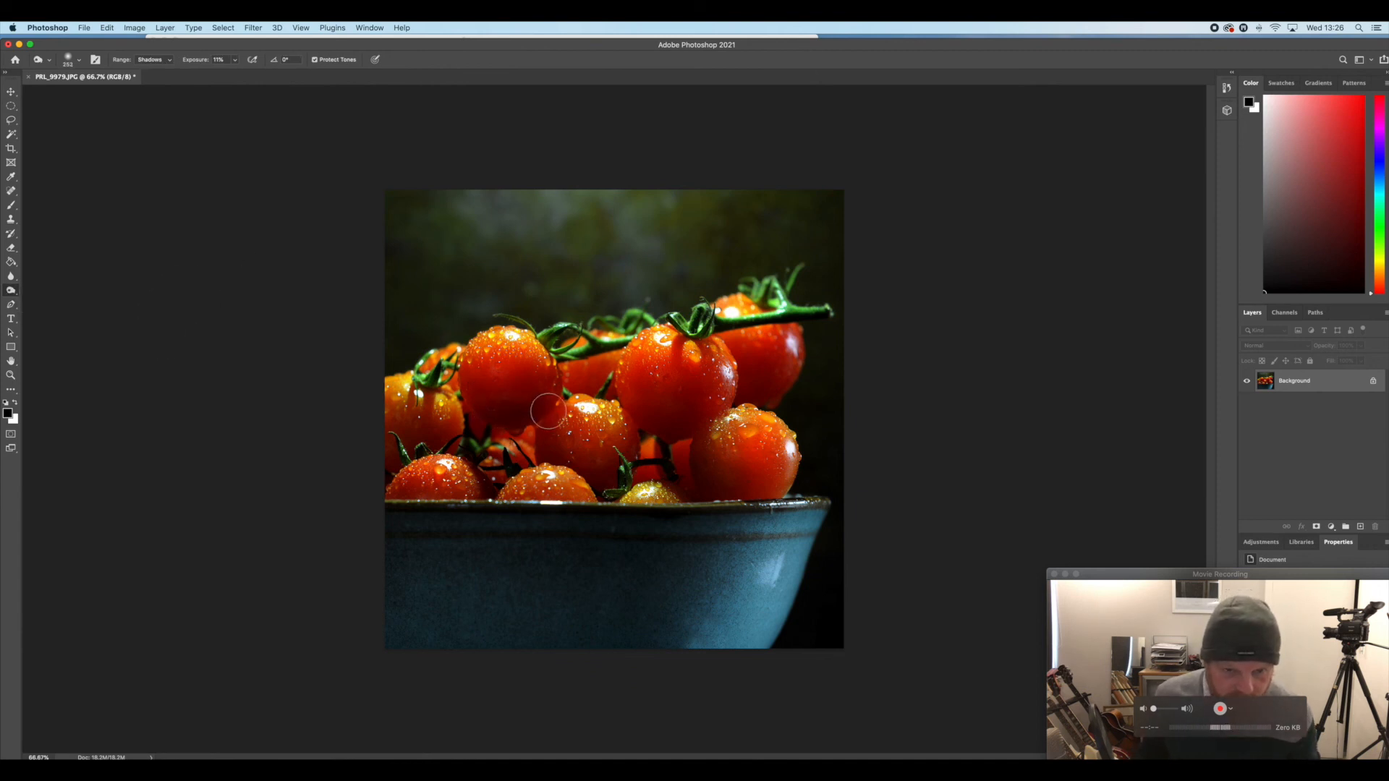
pyautogui.press('super+z')
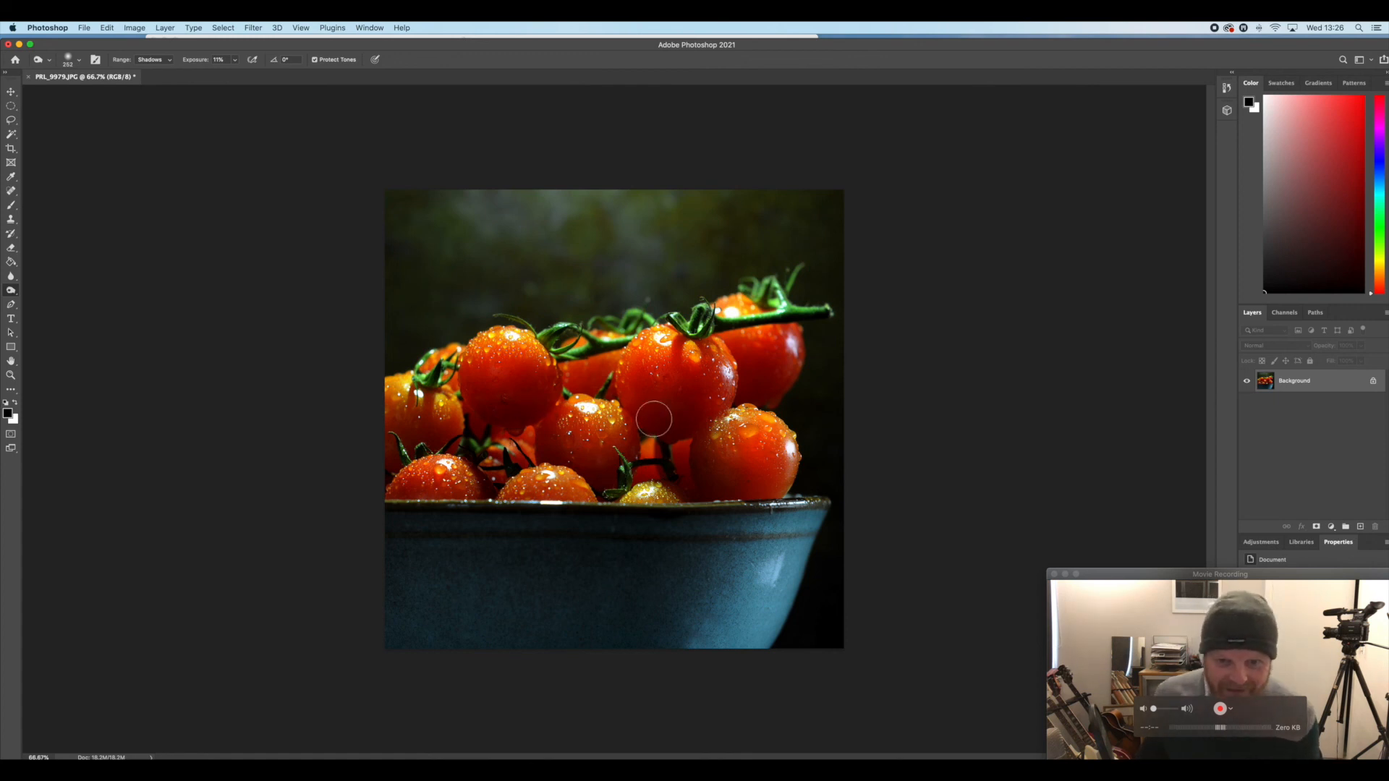
# Retouch the dark blemish on the large left-hand tomato with the Clone Stamp, using a 55 px brush
pyautogui.press('super+plus')
pyautogui.press('super+plus')
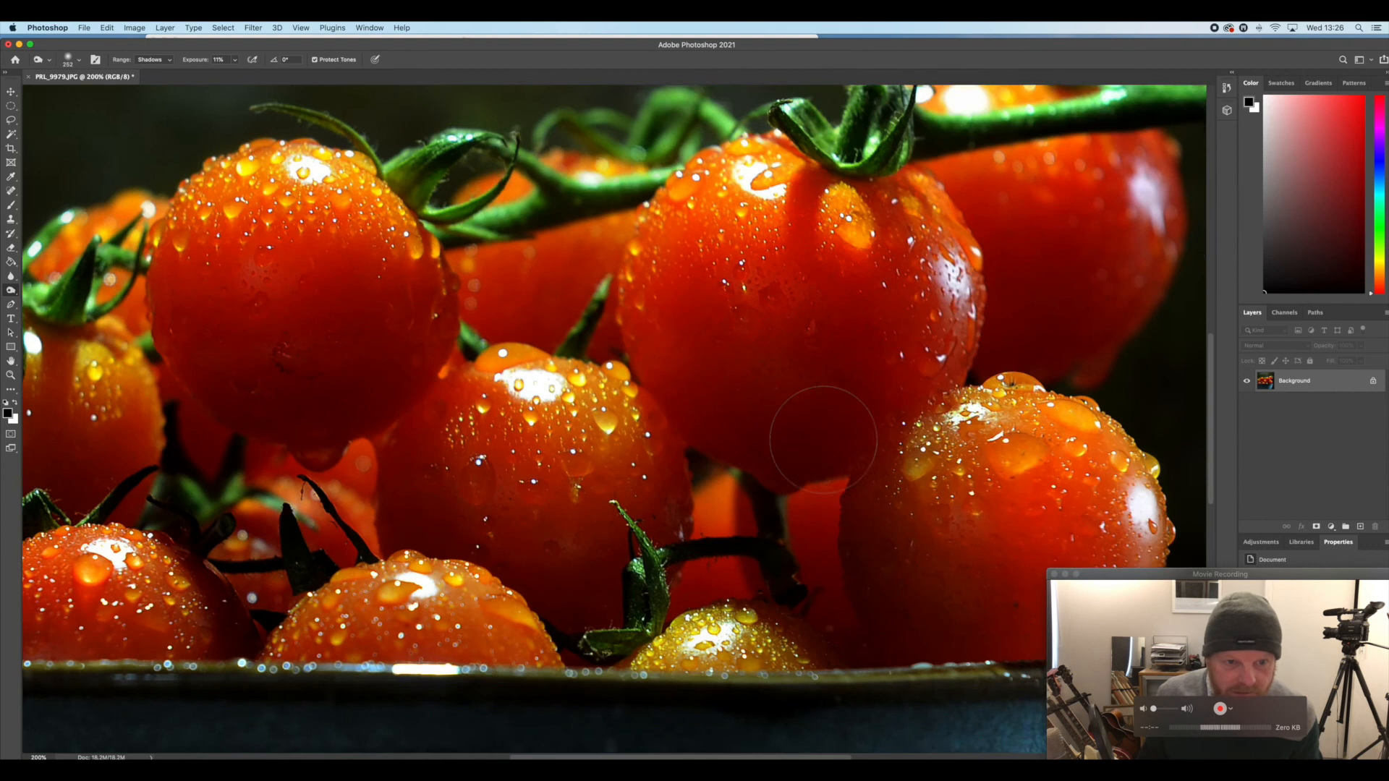
pyautogui.press('space')
pyautogui.moveTo(833, 464); pyautogui.dragTo(364, 203)
pyautogui.moveTo(770, 577)
pyautogui.mouseDown()
pyautogui.moveTo(379, 260)
pyautogui.moveTo(385, 139)
pyautogui.moveTo(388, 155)
pyautogui.mouseUp()
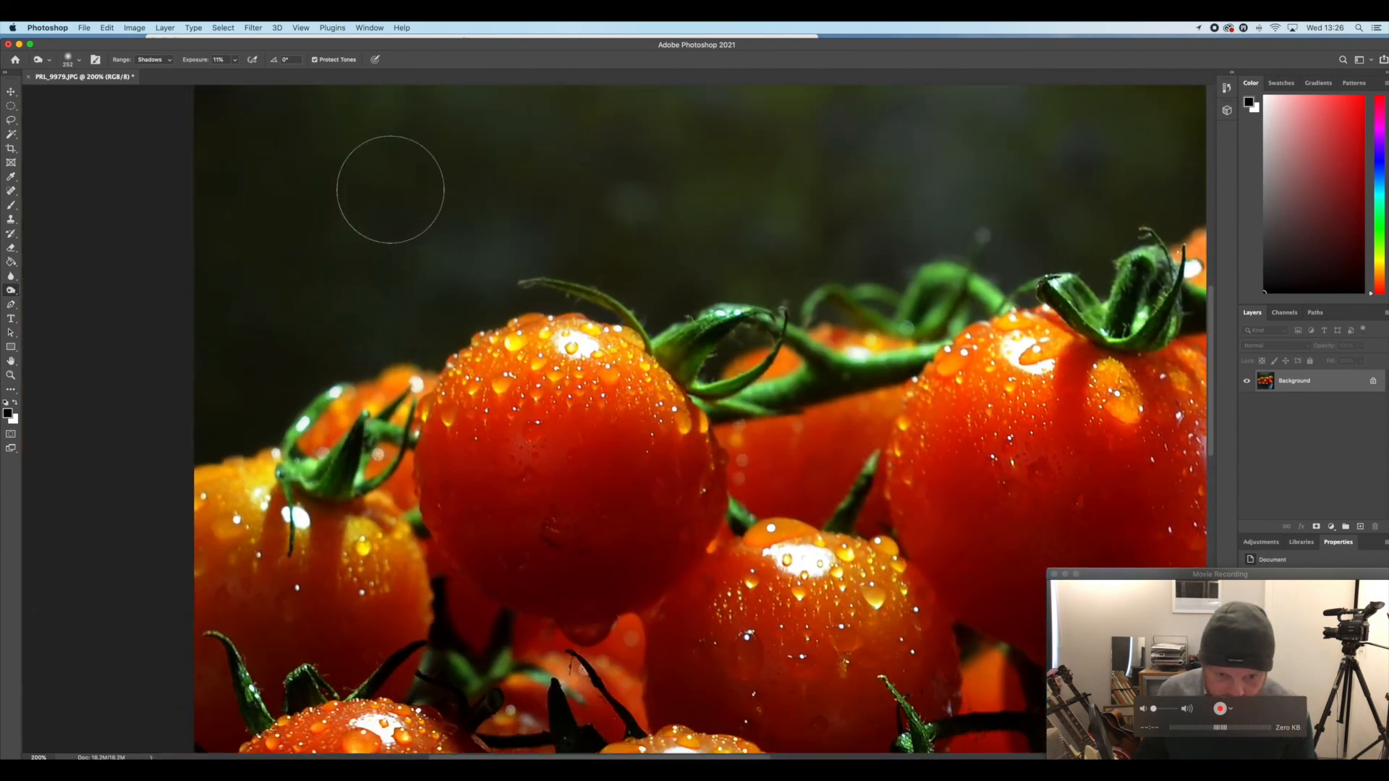
pyautogui.click(12, 220)
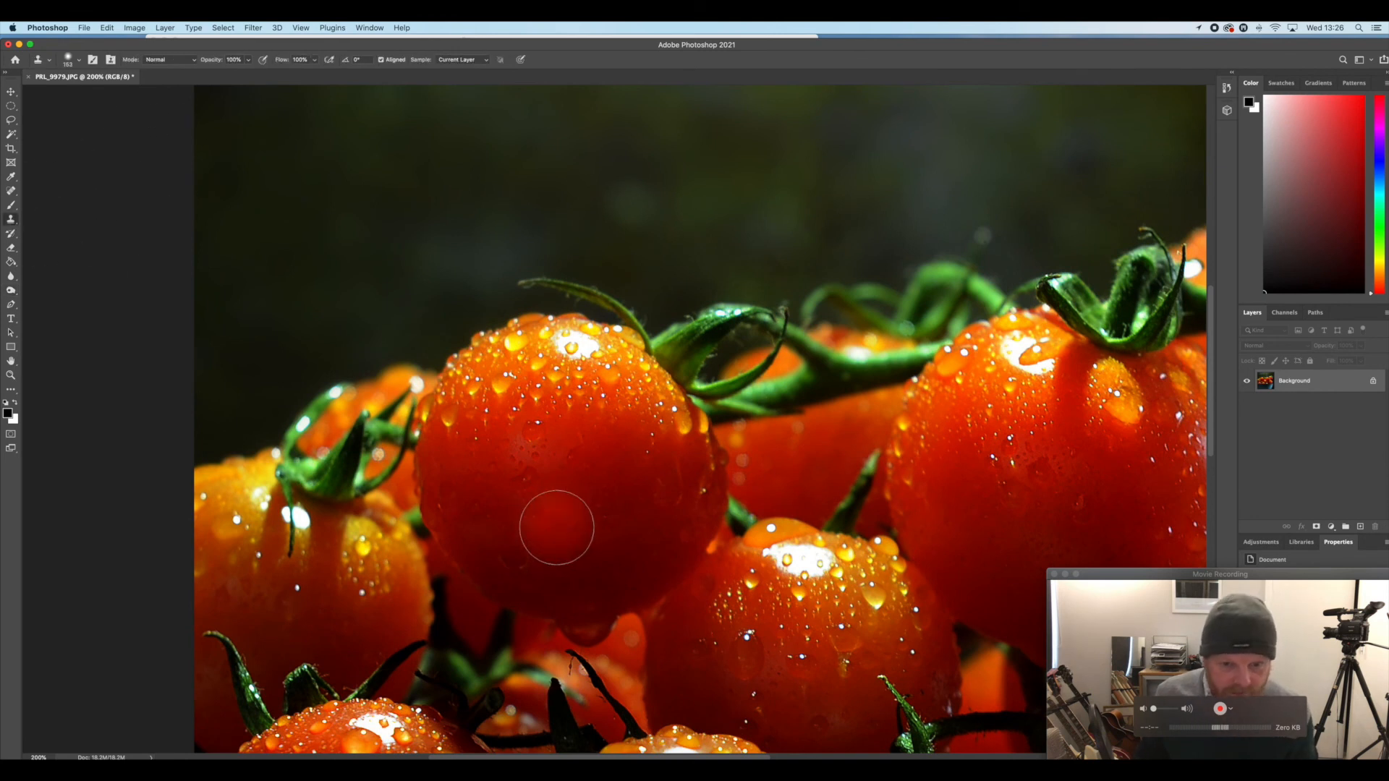
pyautogui.click(79, 61)
pyautogui.click(80, 95)
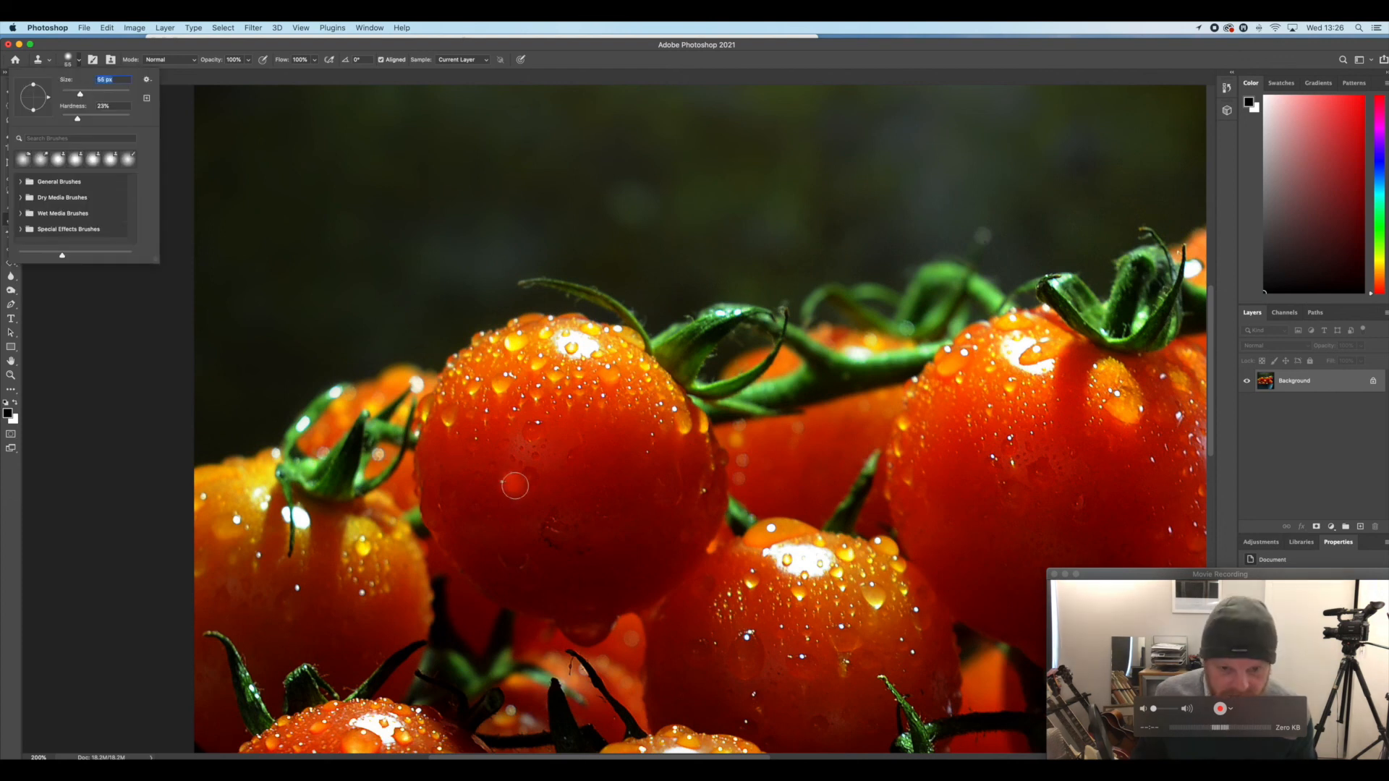
pyautogui.keyDown('alt'); pyautogui.click(601, 535); pyautogui.keyUp('alt')
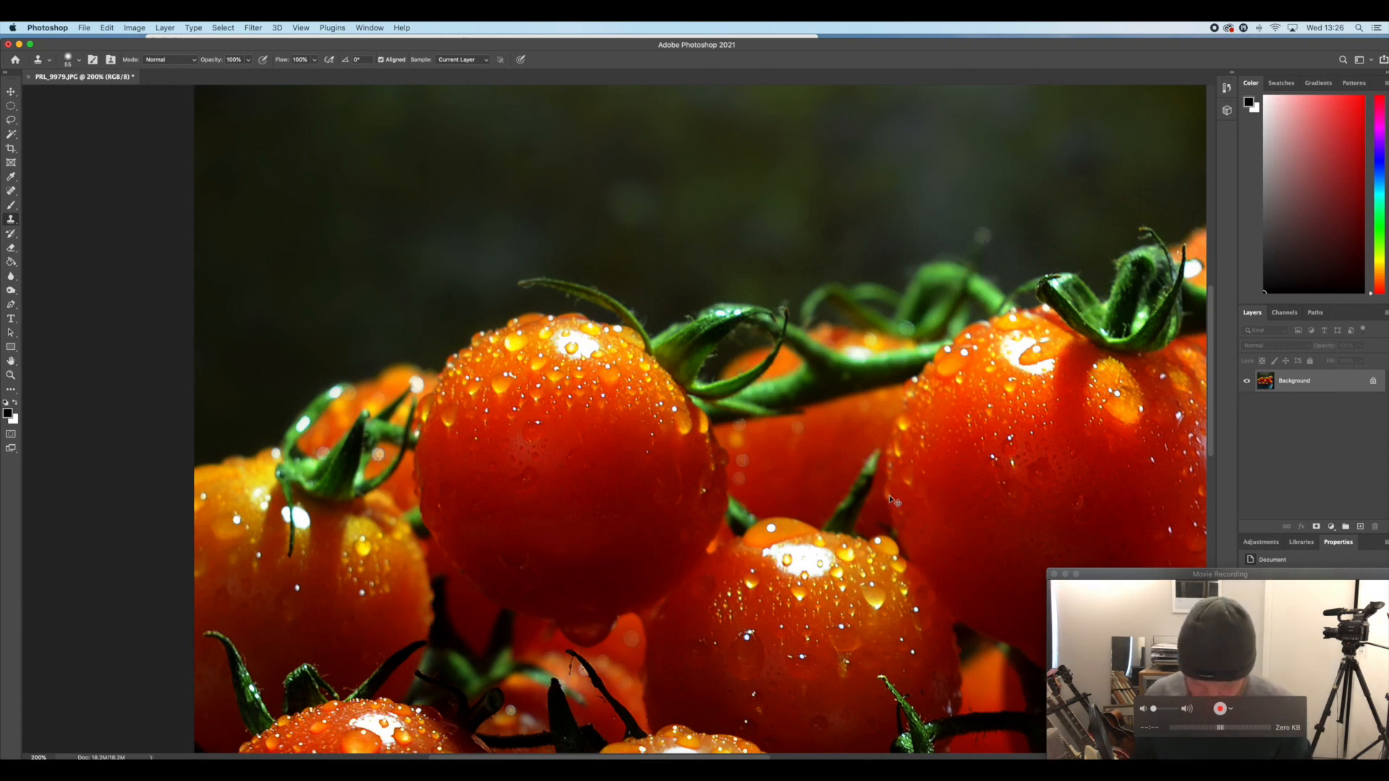
# Crop the photo slightly tighter to a 1:1 square, trimming a thin strip from all four edges
pyautogui.press('super+0')
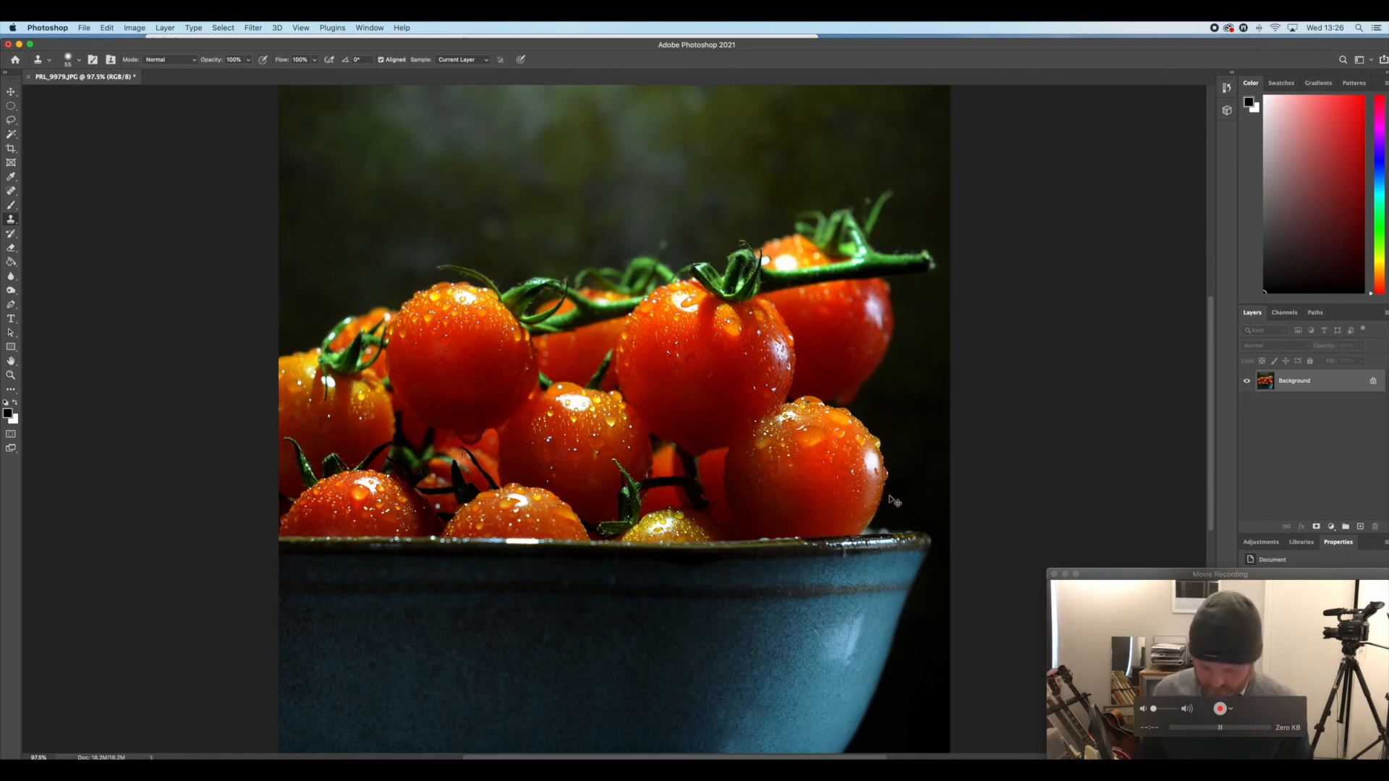
pyautogui.press('super+minus')
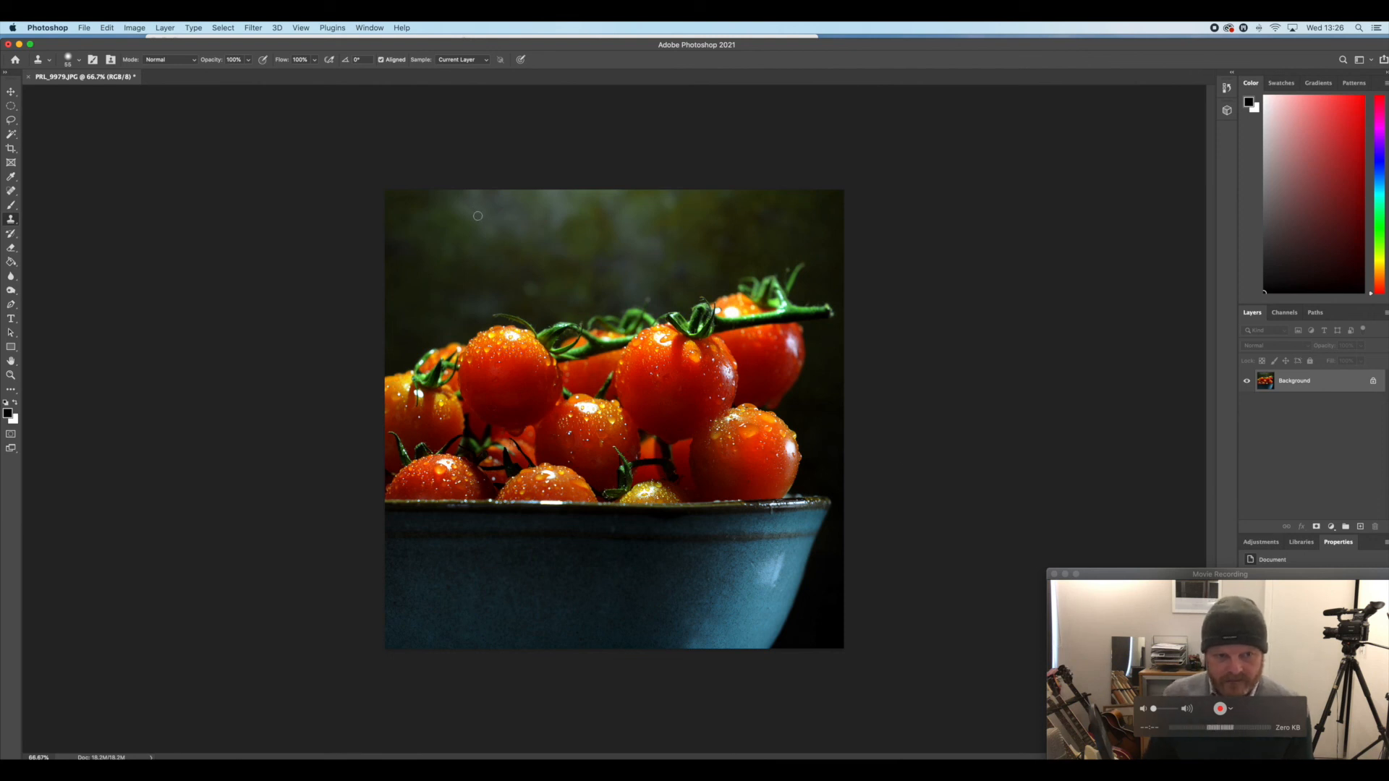
pyautogui.click(11, 148)
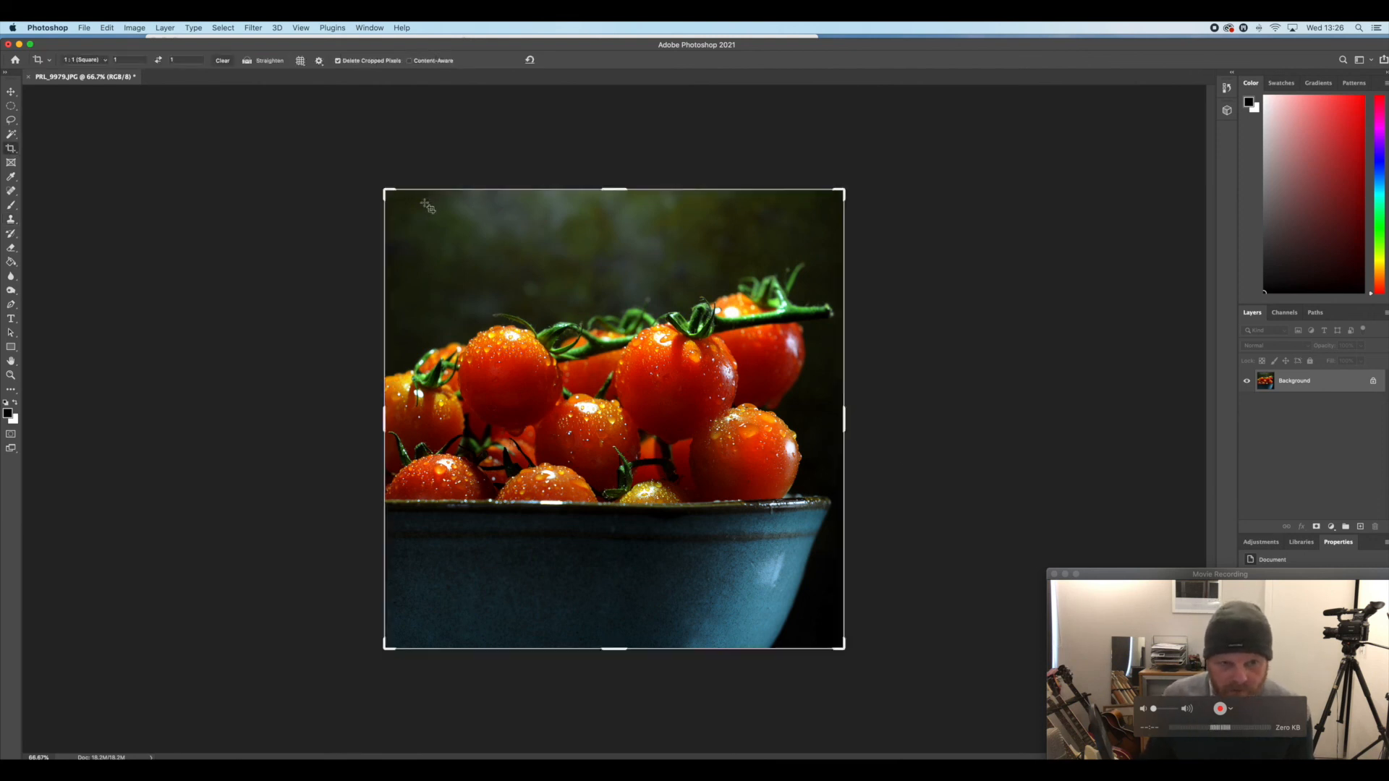
pyautogui.moveTo(388, 193); pyautogui.dragTo(400, 207)
pyautogui.moveTo(573, 374); pyautogui.dragTo(573, 375)
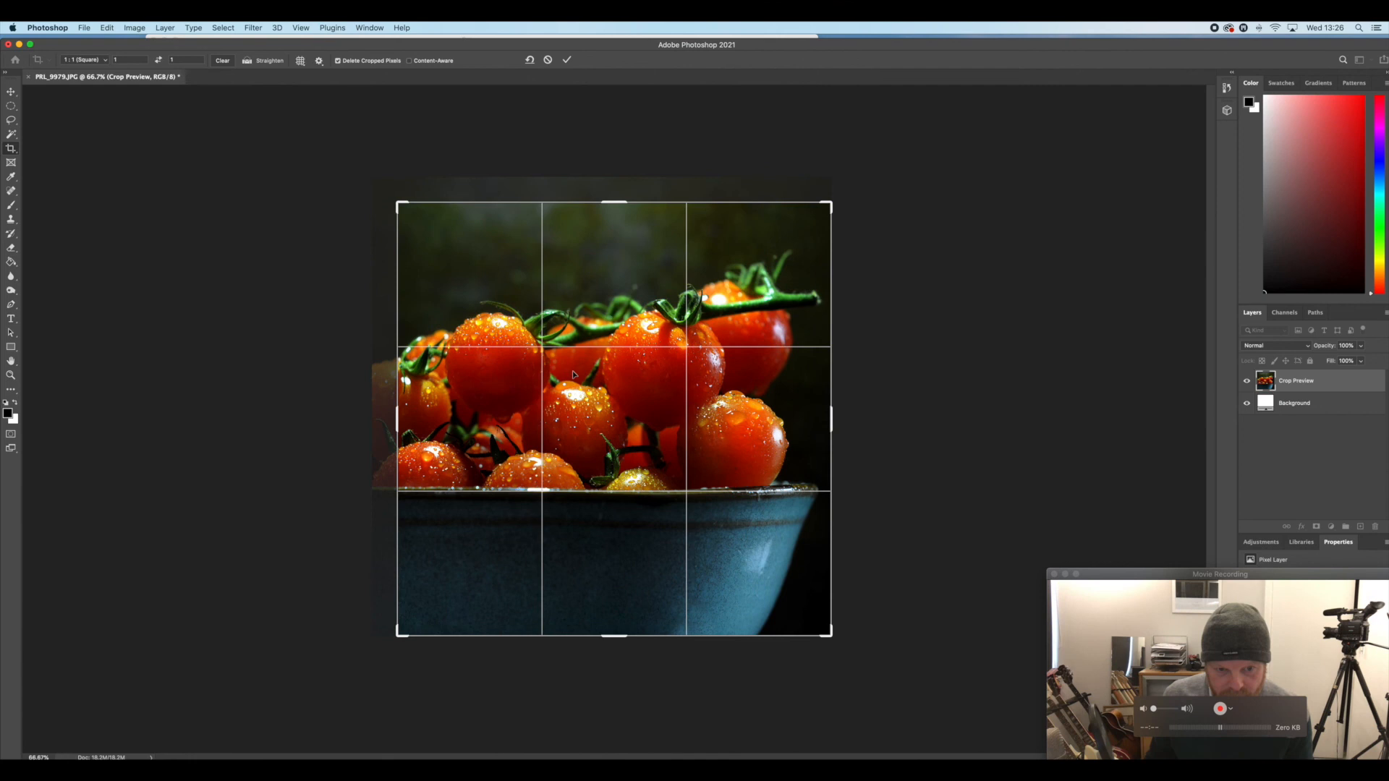
pyautogui.press('Return')
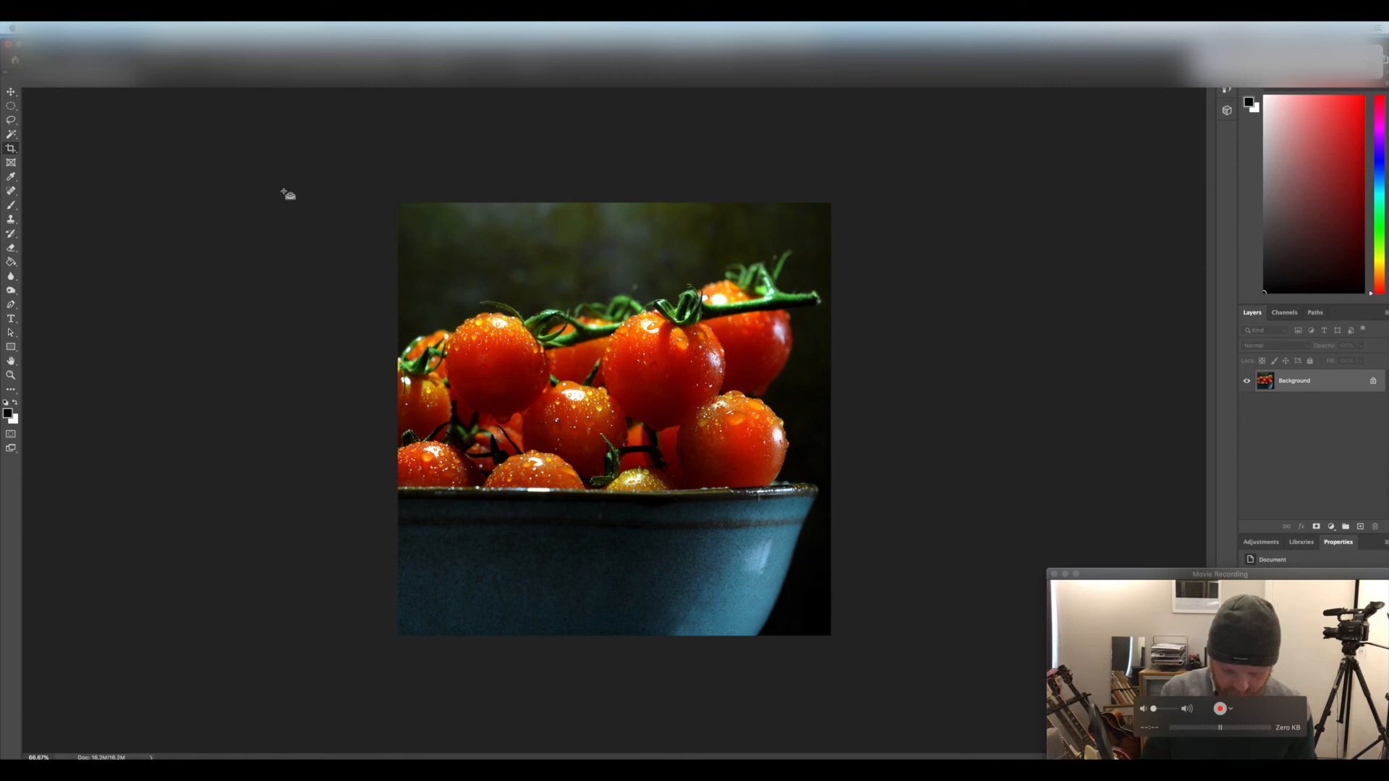
# Save the picture as a JPEG named "tomatoes closejpg.jpg" in the tomatos folder
pyautogui.press('super+shift+s')
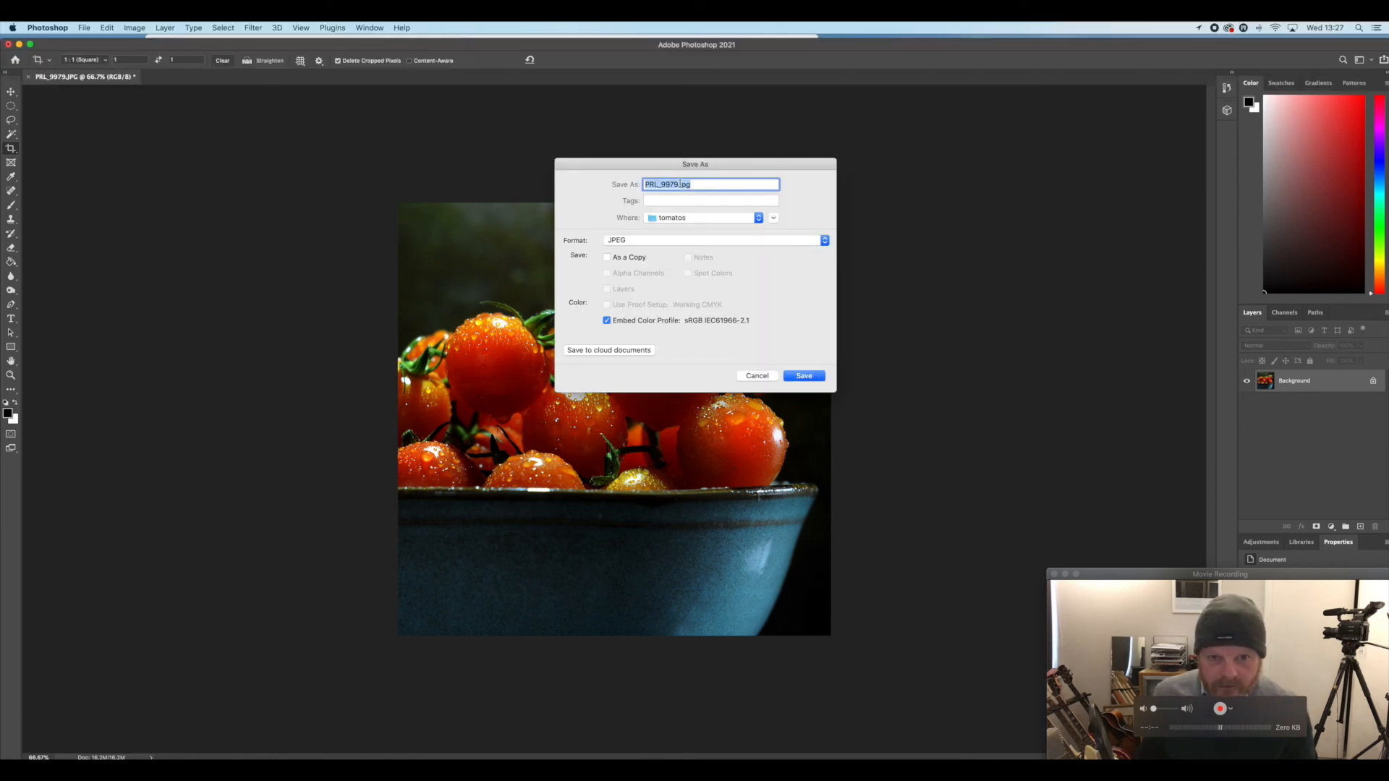
pyautogui.press('BackSpace')
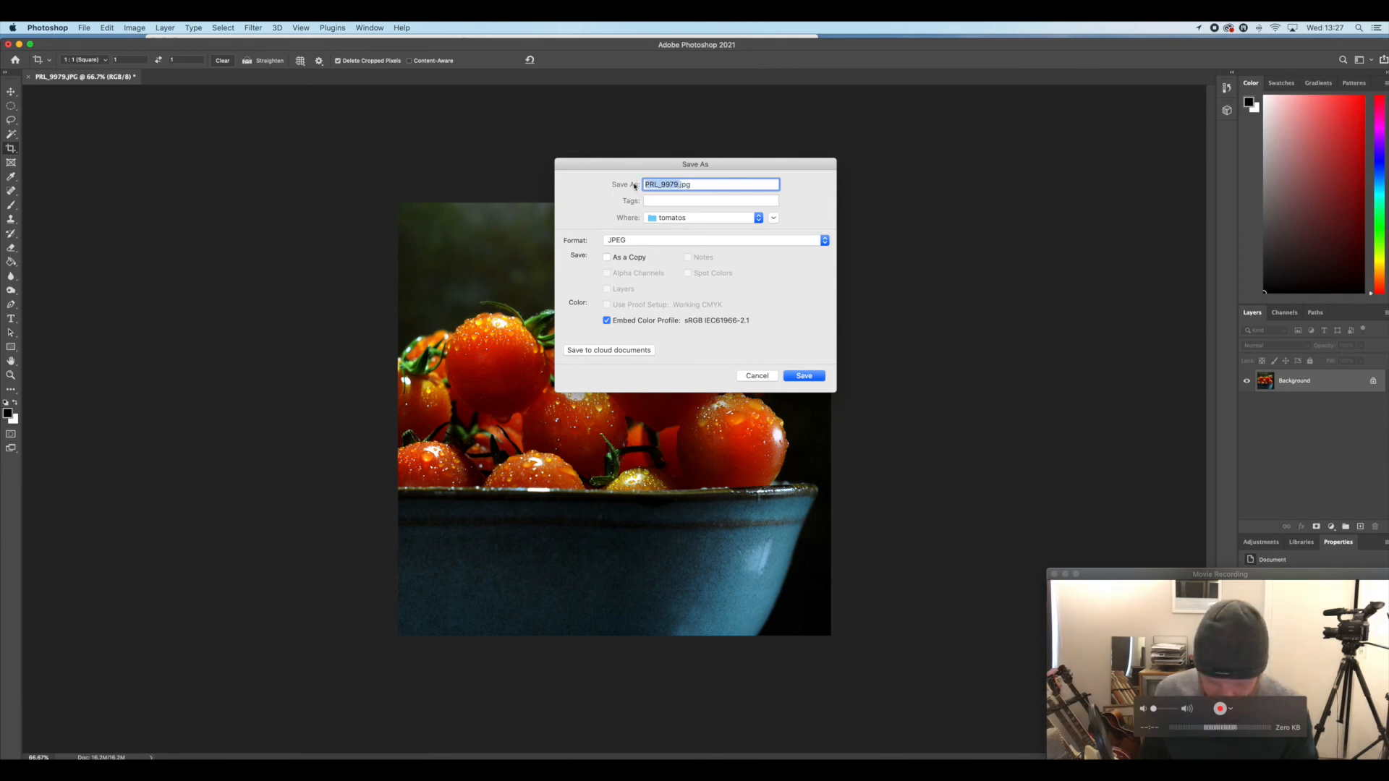
pyautogui.write('tomat')
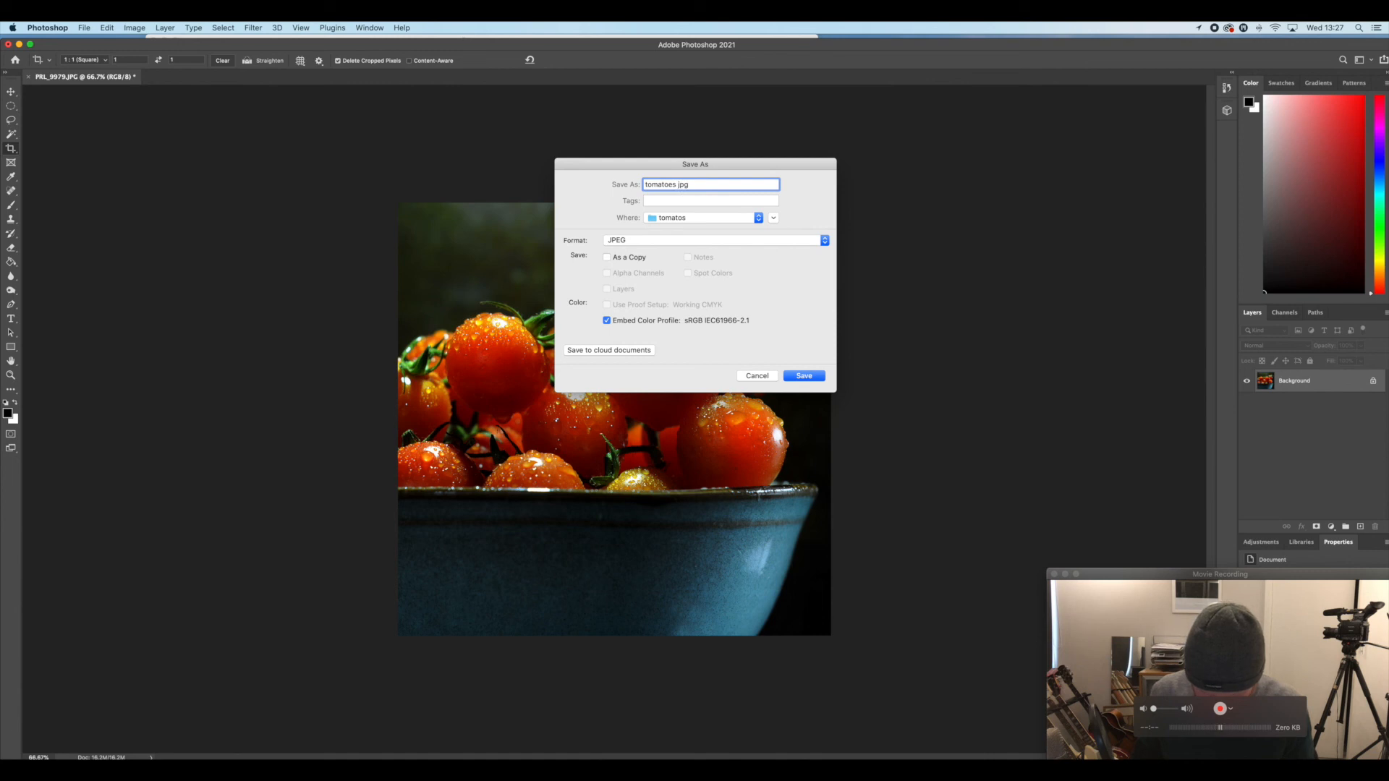
pyautogui.write('oes close')
pyautogui.press('Return')
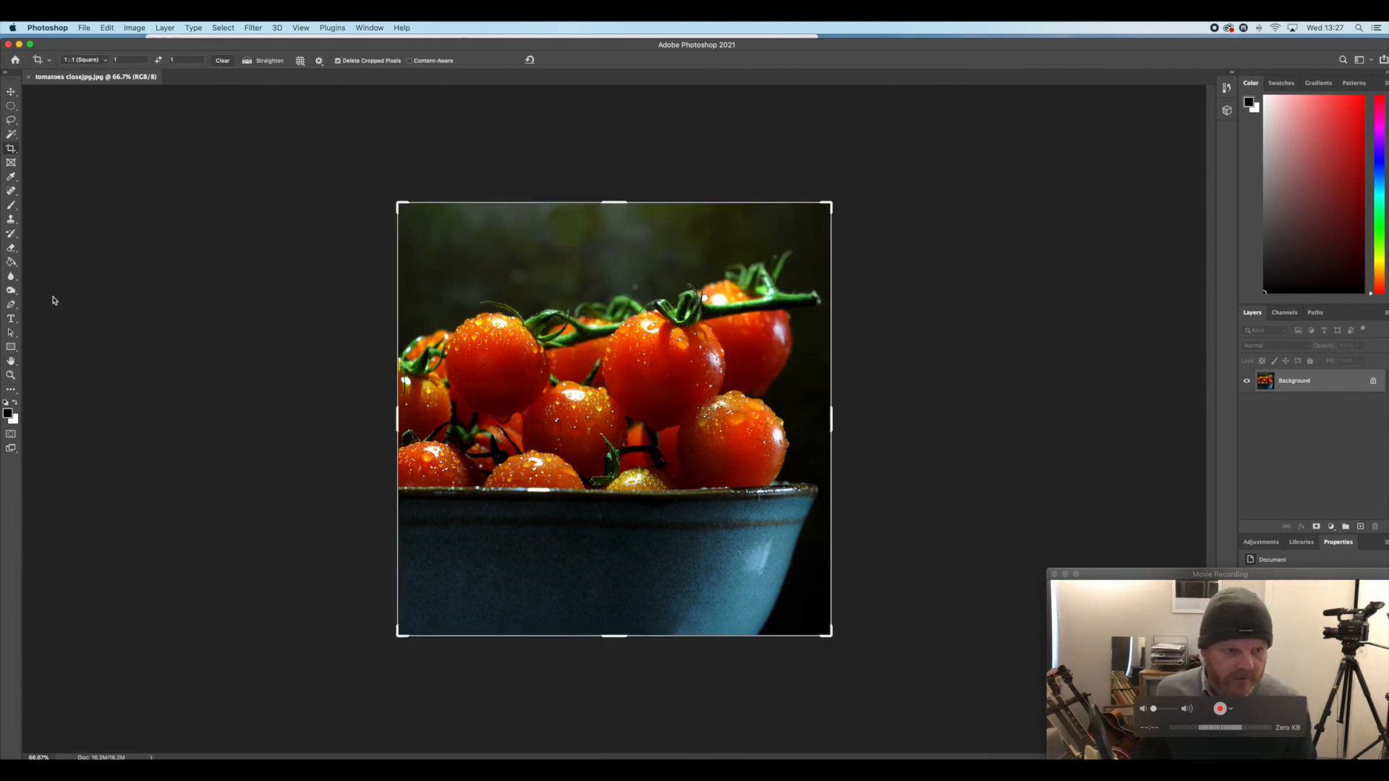
# Add the heading "SOUP" as a text layer on the dark backdrop above the left-hand tomatoes
pyautogui.click(11, 320)
pyautogui.click(432, 258)
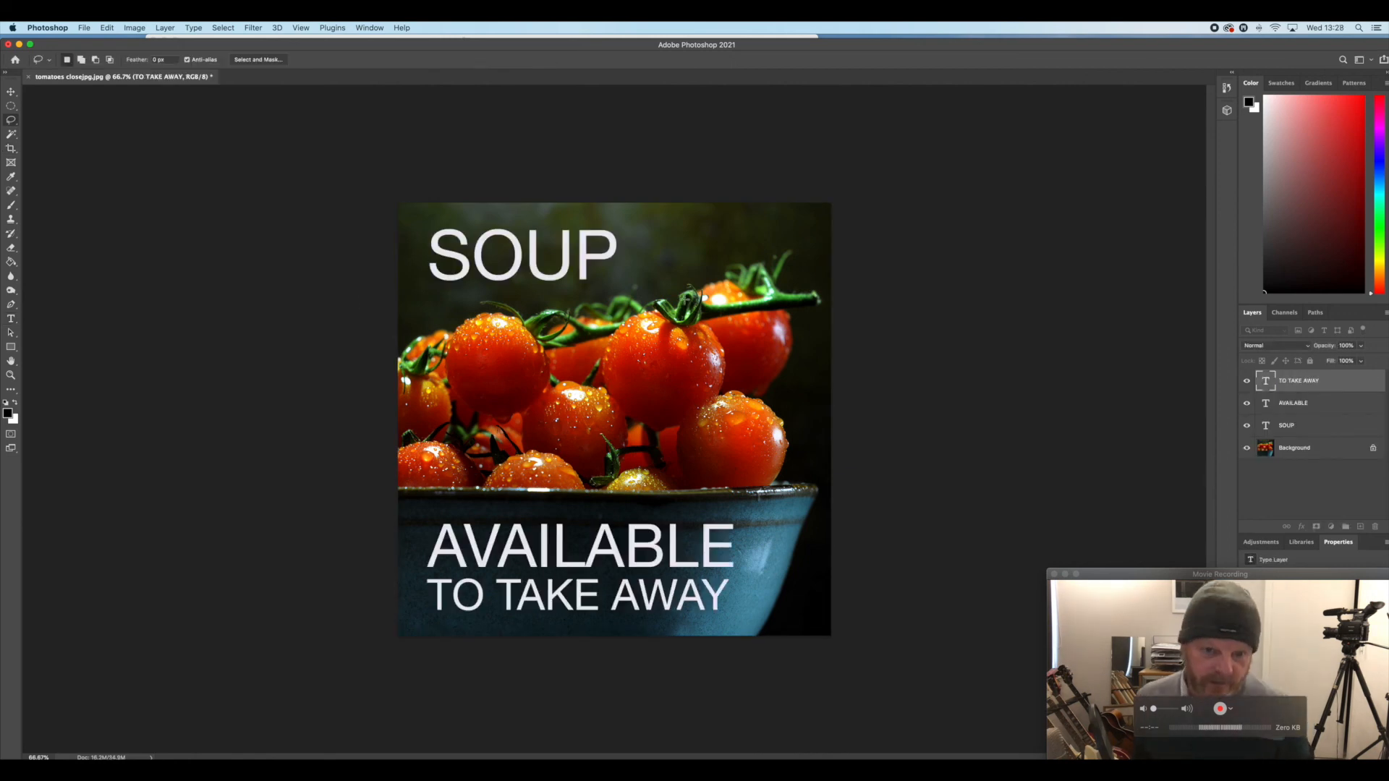